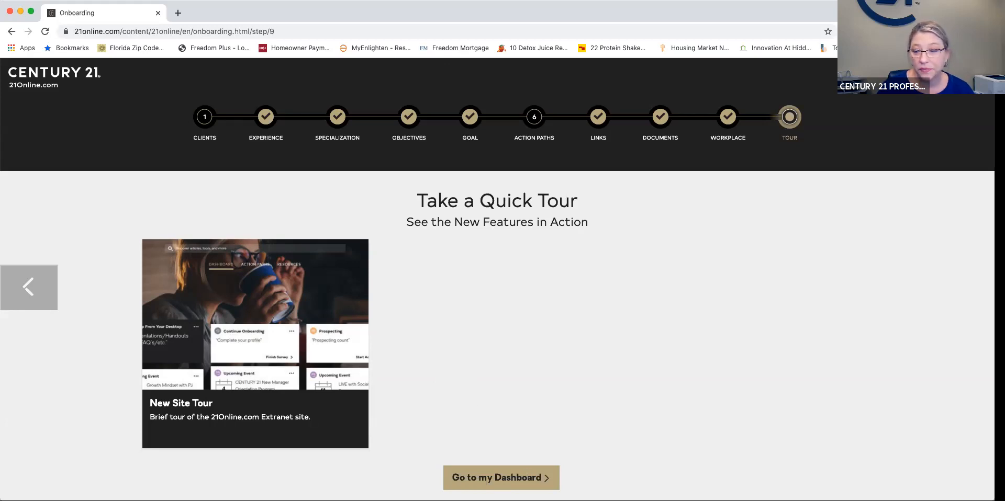
Go to the dashboard from the onboarding tour, then view the saved favorites and close them.
left_click(515, 484)
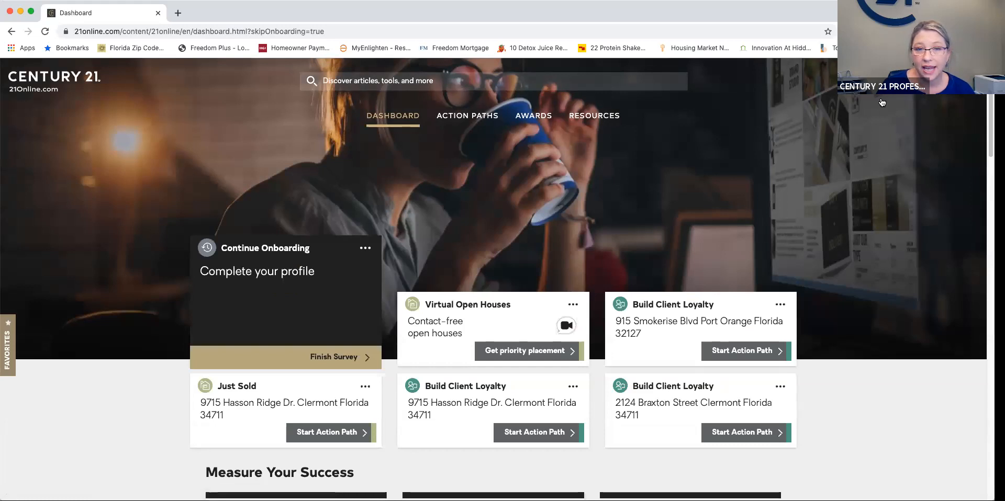
left_click(7, 357)
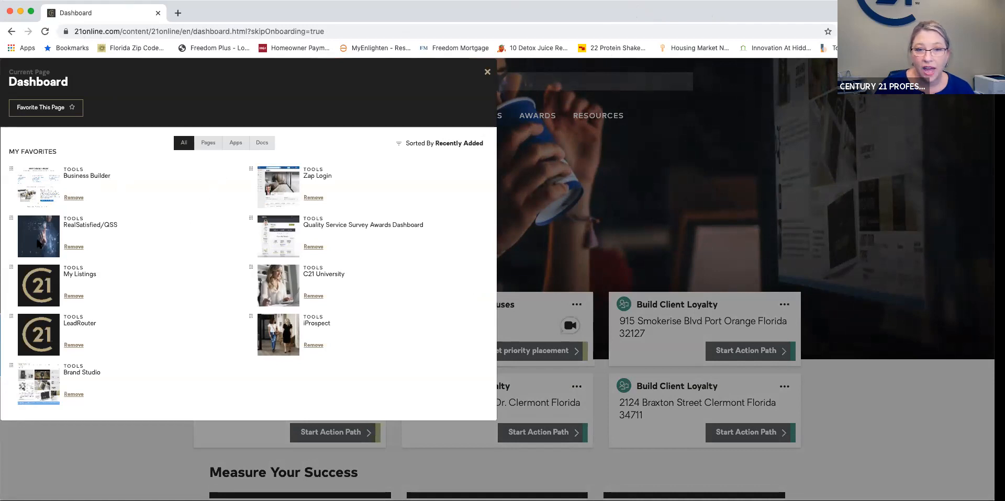
left_click(487, 72)
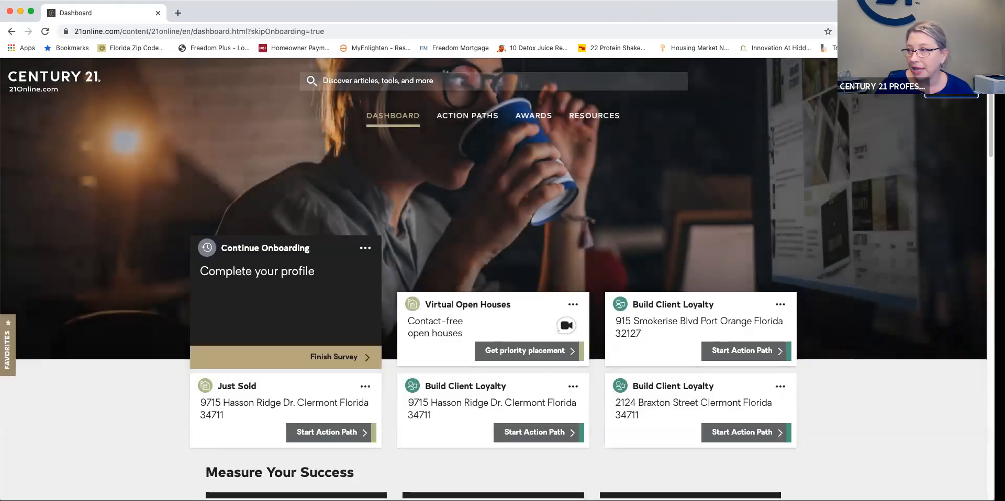
Open the Productivity Hub and look through its listed tools, from Award Forms & Criteria to LeadRouter.
left_click(973, 80)
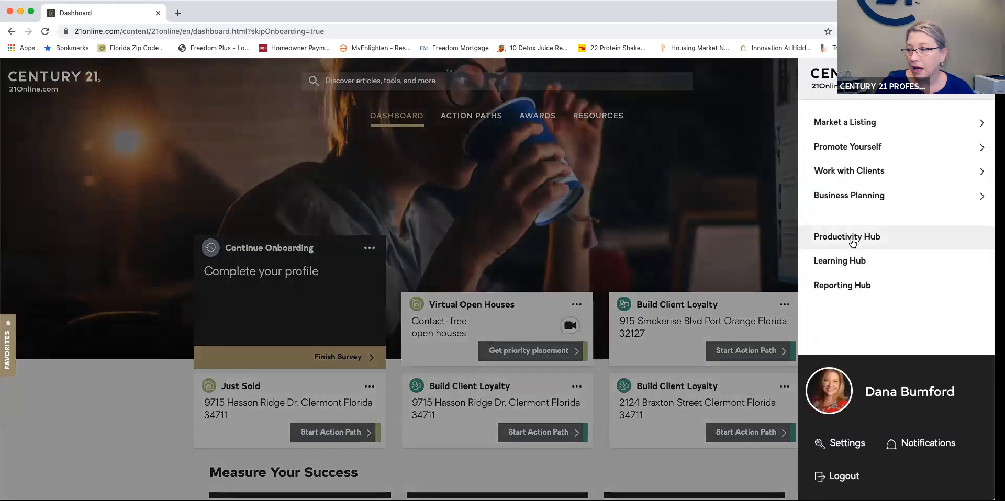
left_click(852, 240)
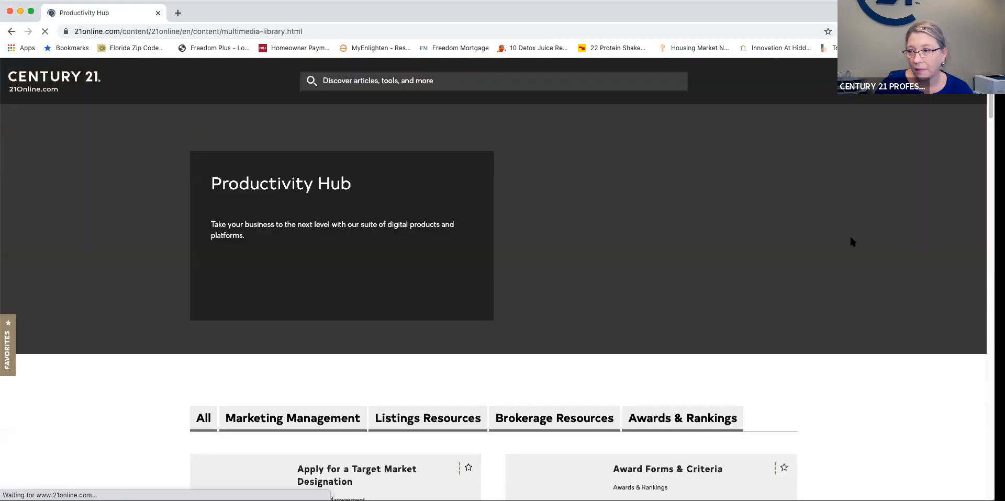
scroll(662, 351, "down", 6)
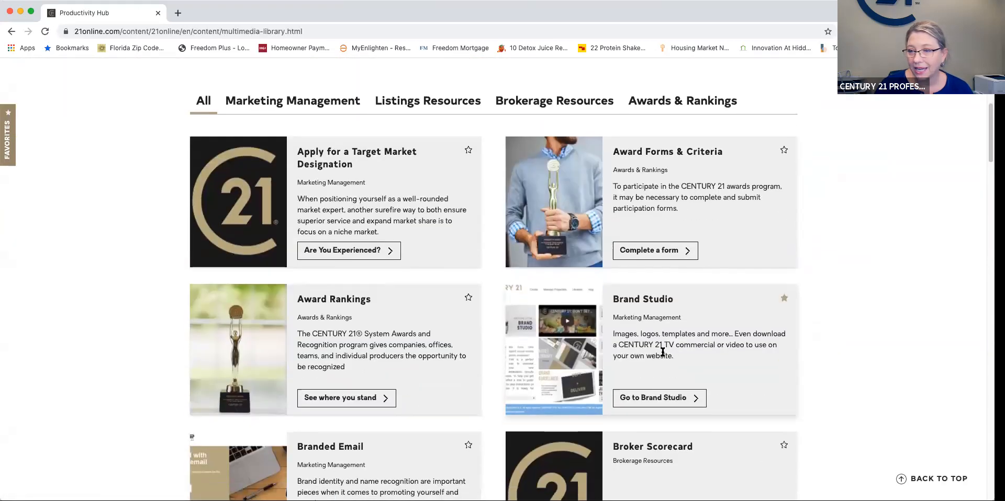
scroll(661, 352, "down", 3)
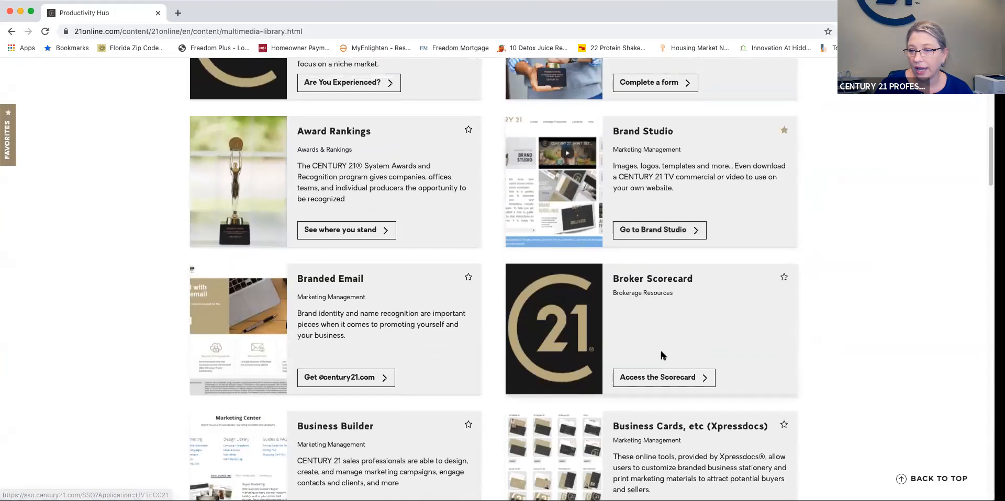
scroll(471, 353, "down", 6)
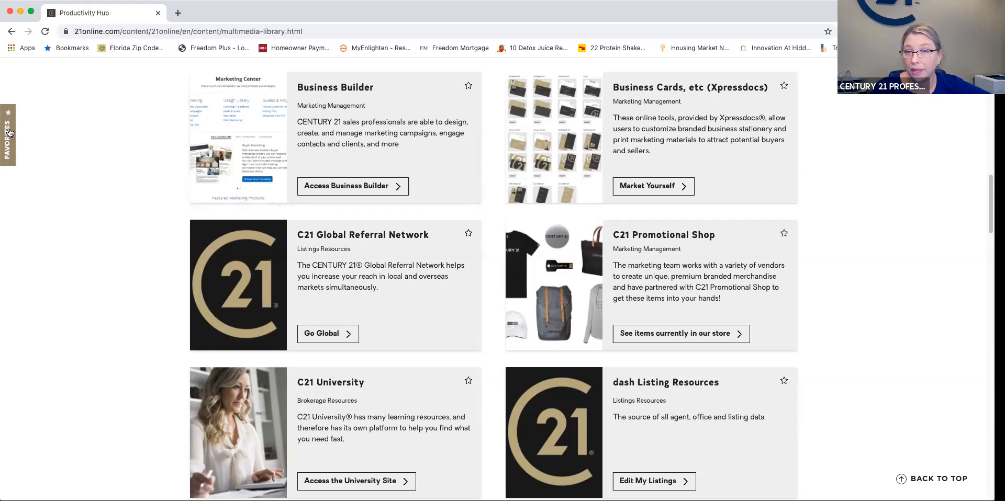
scroll(388, 236, "down", 3)
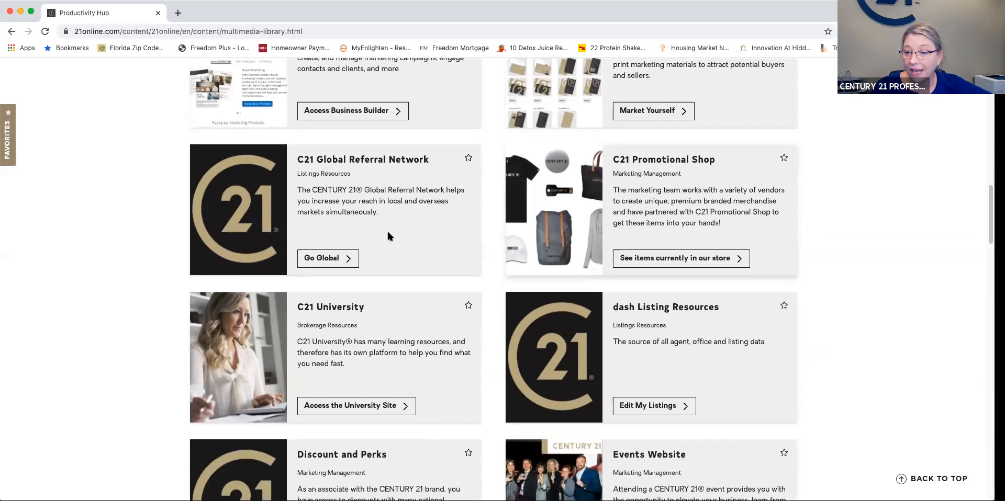
scroll(578, 424, "down", 10)
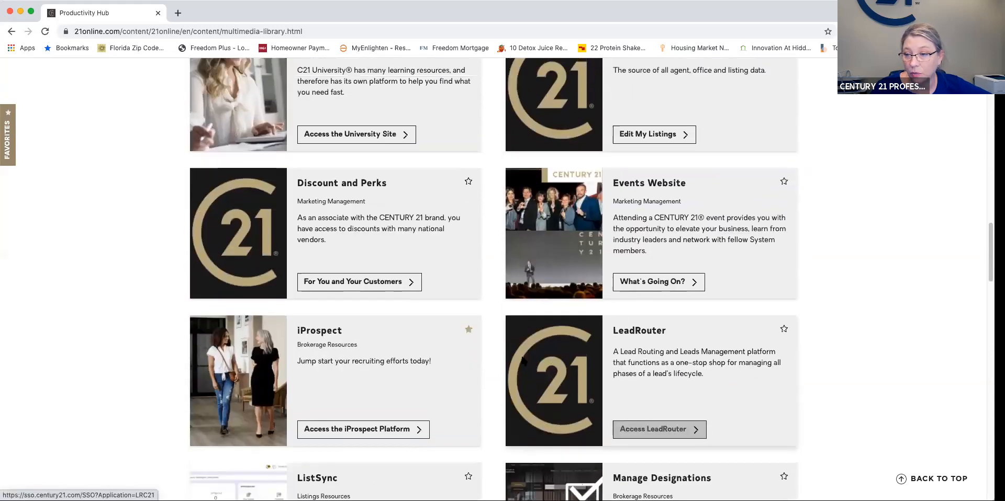
scroll(520, 336, "up", 5)
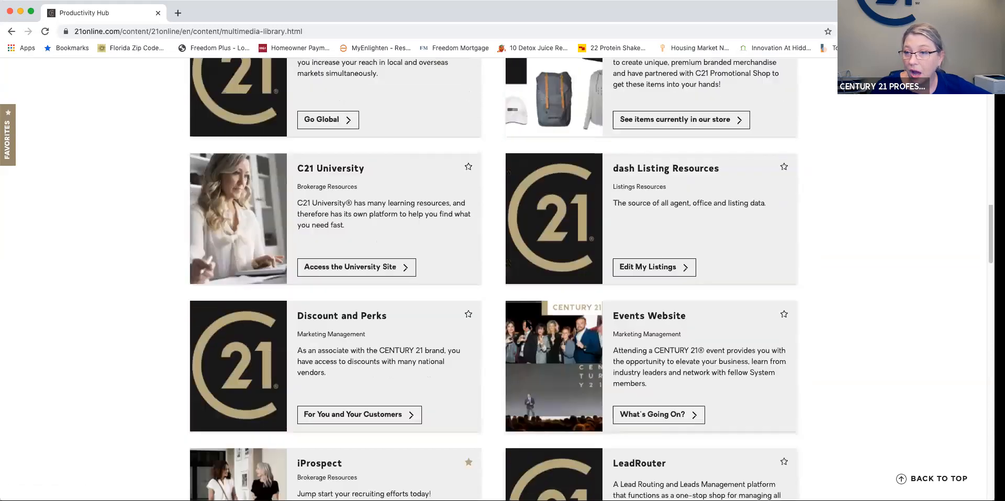
scroll(90, 336, "up", 20)
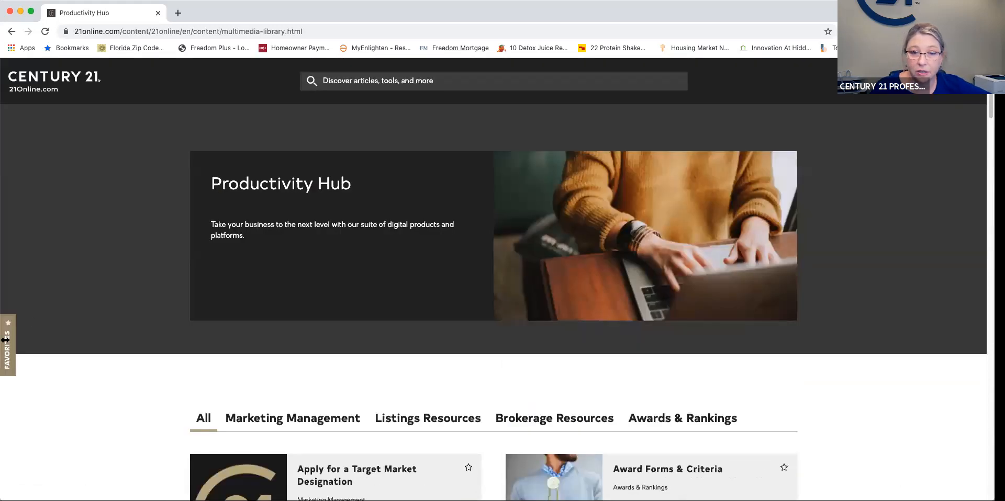
Launch Business Builder from the saved favorites and dismiss the Email Marketing and Automation Guide notice.
left_click(5, 339)
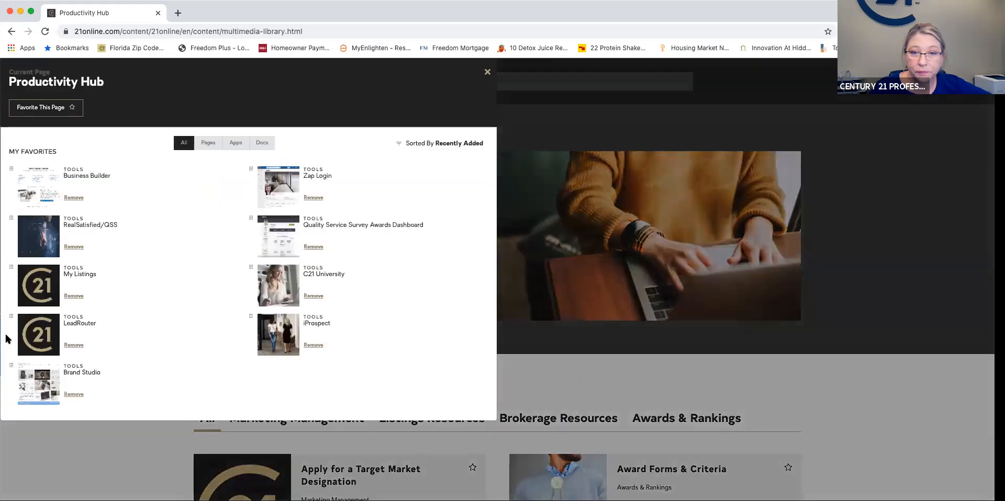
left_click(73, 177)
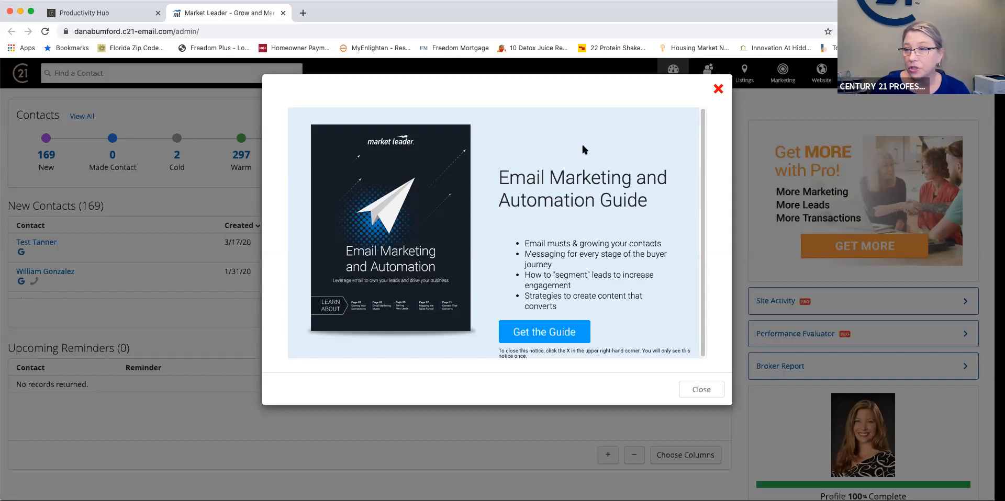
left_click(719, 89)
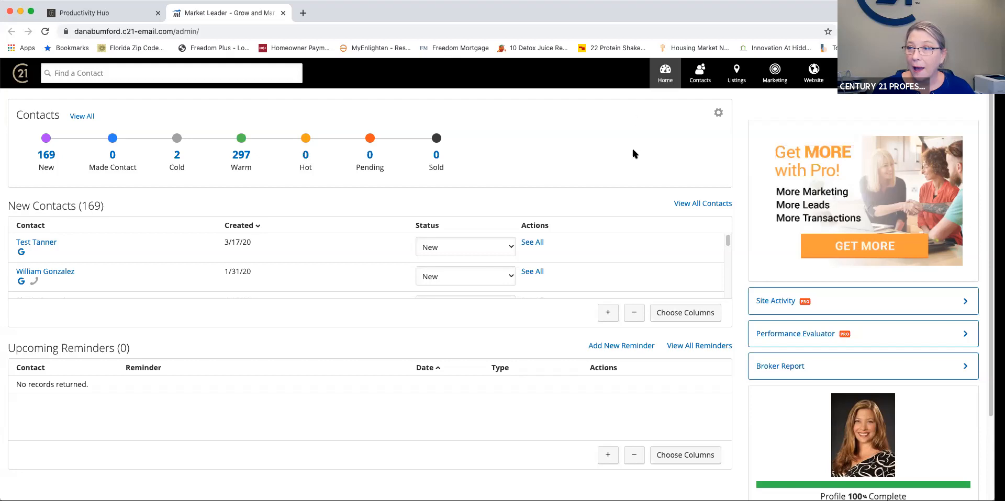
Go to the Marketing Center and open the Campaign Templates in its Design Library.
left_click(701, 77)
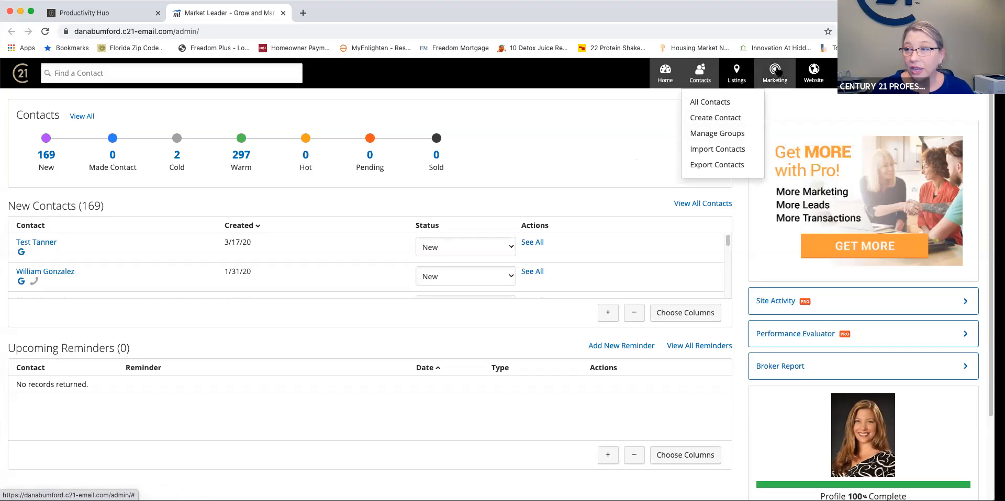
left_click(778, 72)
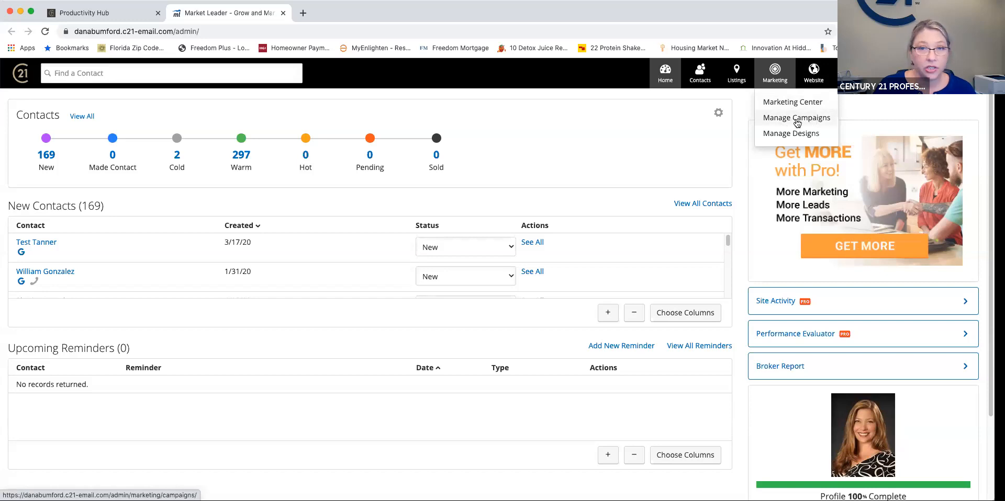
left_click(787, 103)
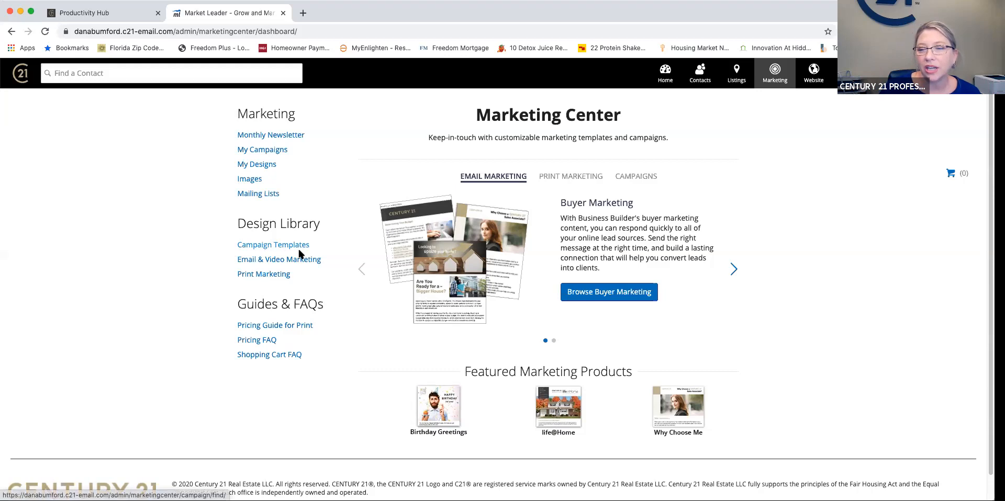
left_click(270, 246)
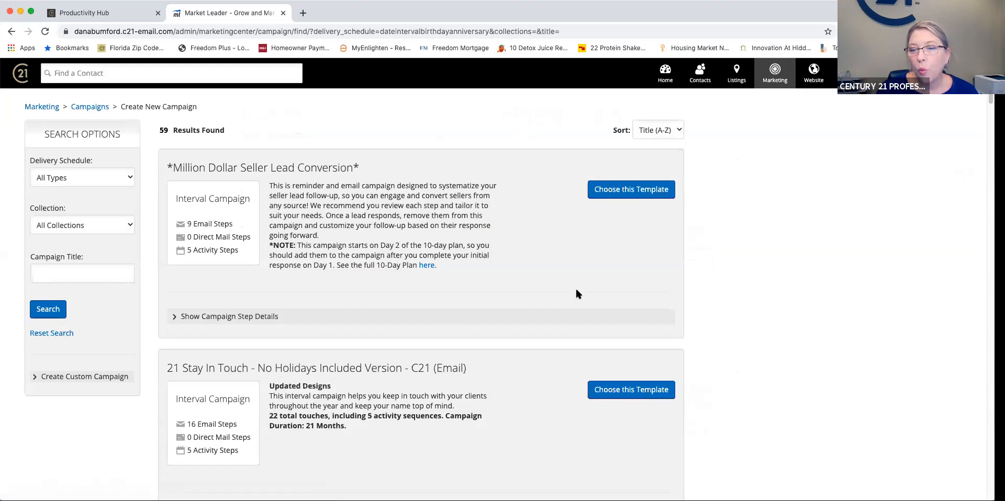
Browse the campaign templates from Million Dollar Seller Lead Conversion to Rent vs. Buy, reading their descriptions, touch counts and durations.
scroll(576, 290, "down", 1)
scroll(577, 293, "down", 5)
scroll(577, 293, "down", 10)
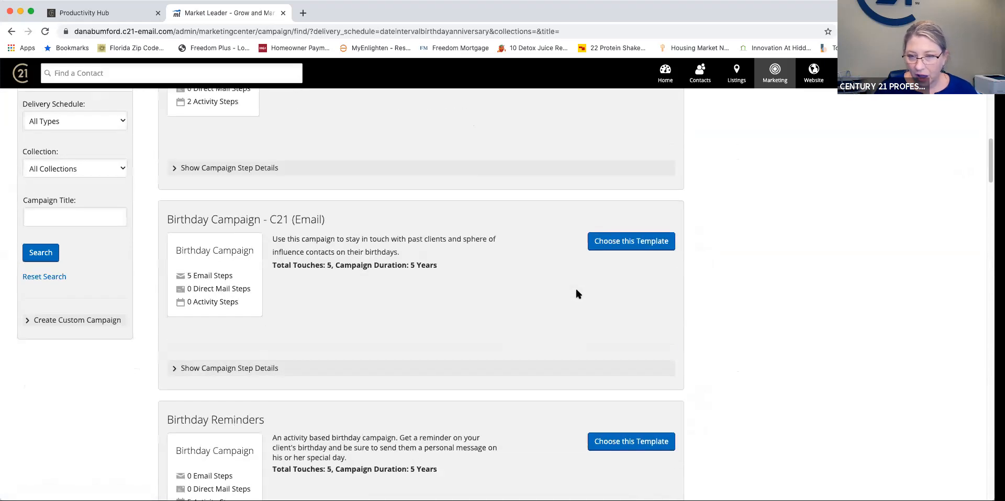
scroll(575, 294, "up", 15)
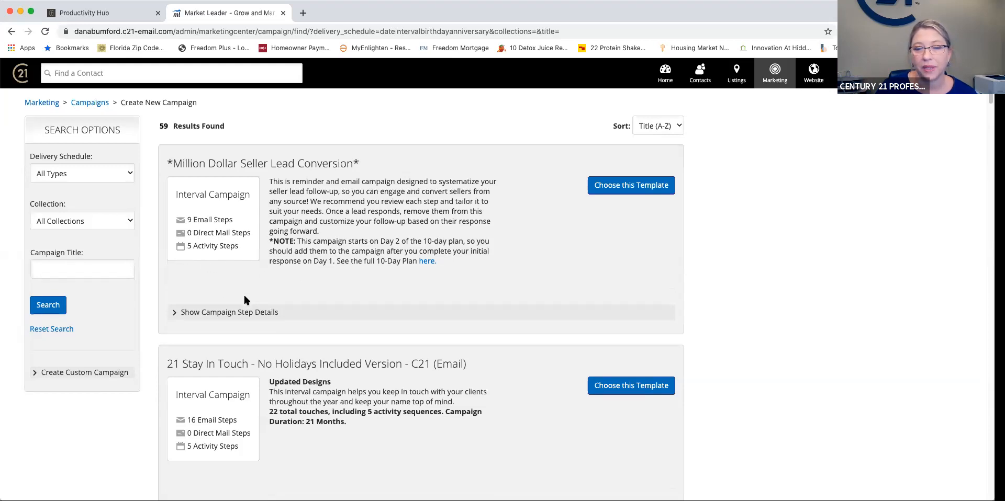
scroll(244, 300, "down", 8)
scroll(242, 300, "down", 15)
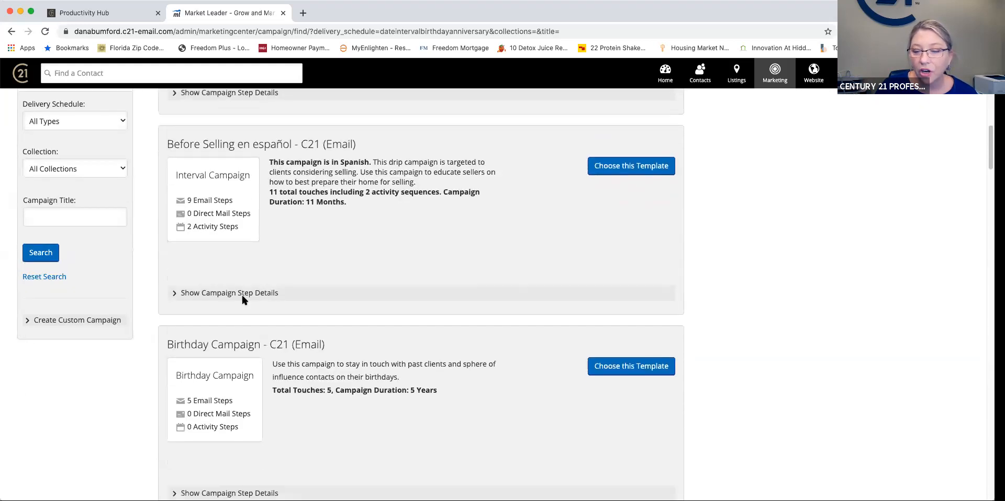
scroll(242, 300, "down", 10)
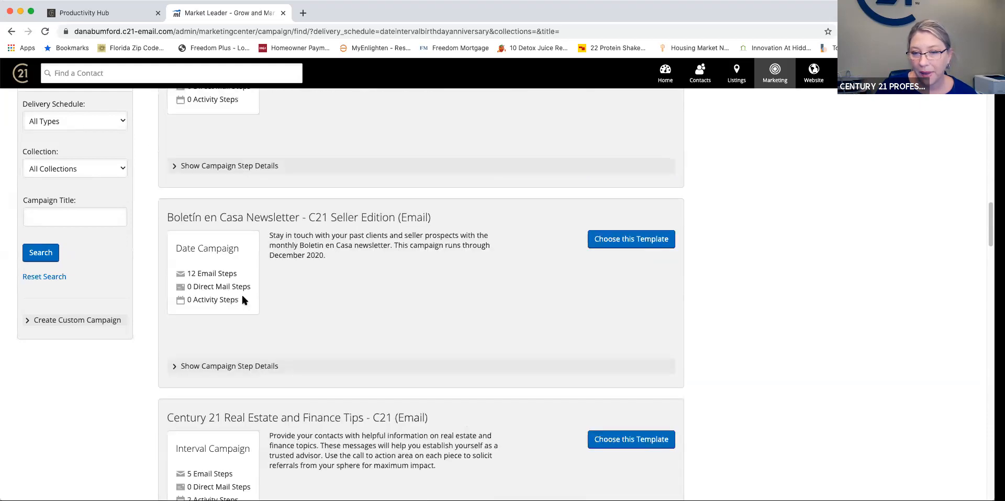
scroll(242, 300, "down", 10)
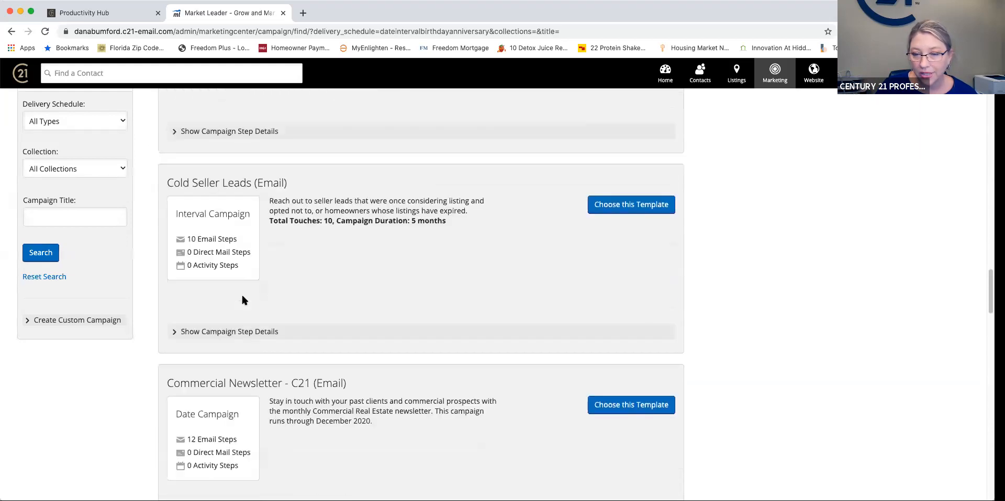
scroll(243, 300, "down", 10)
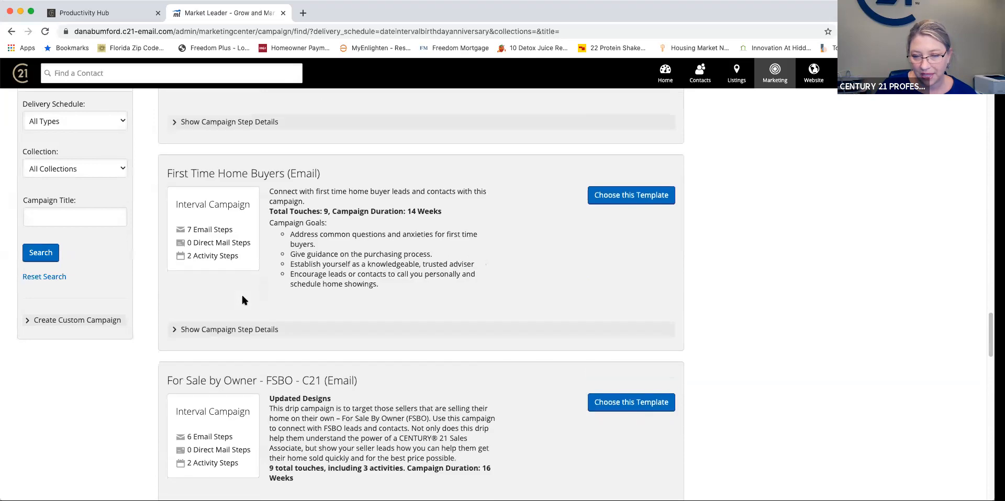
scroll(242, 300, "down", 10)
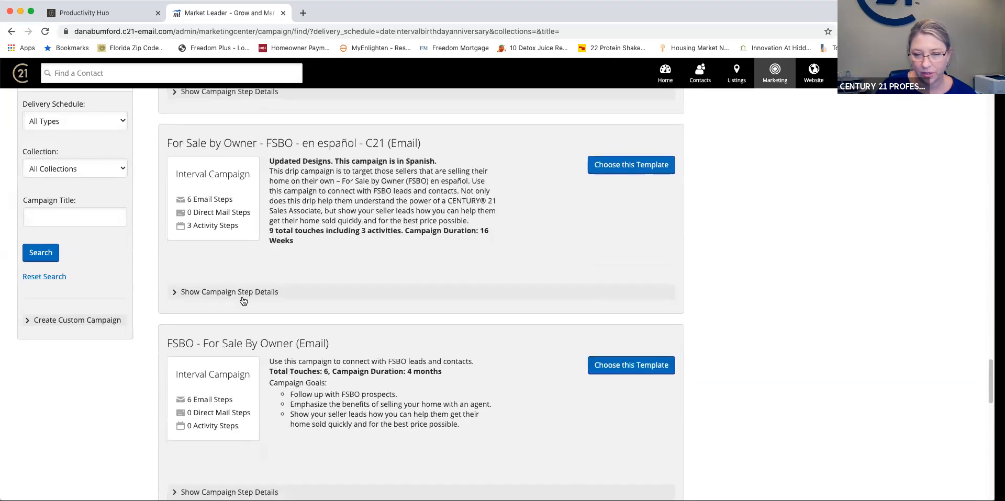
scroll(242, 299, "down", 10)
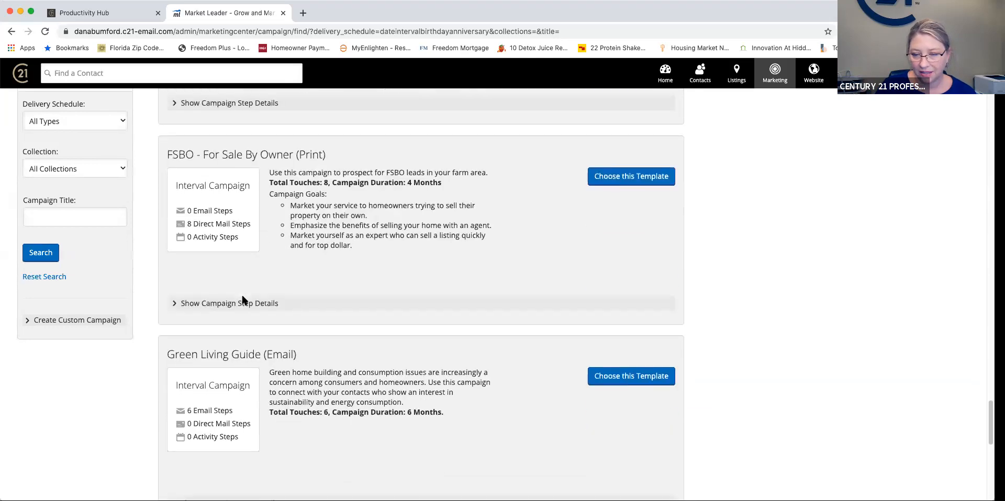
scroll(241, 299, "down", 10)
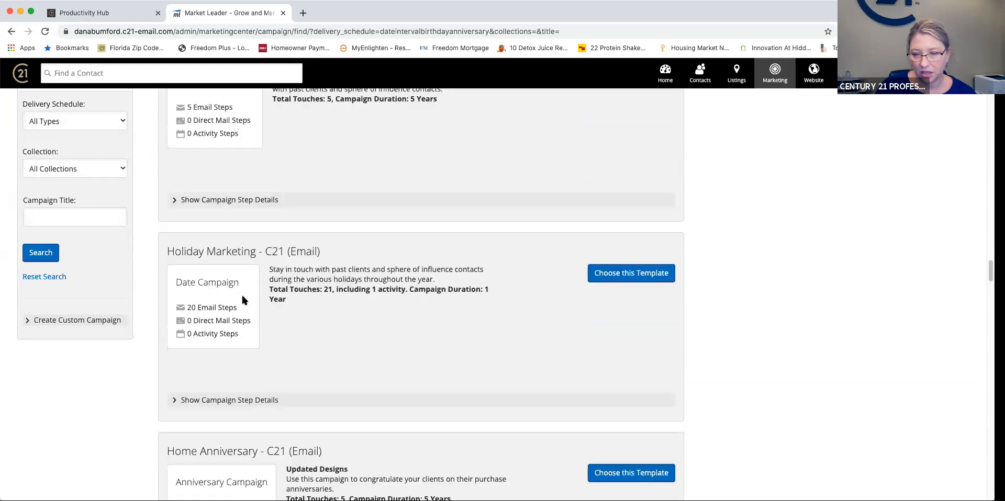
scroll(241, 300, "down", 10)
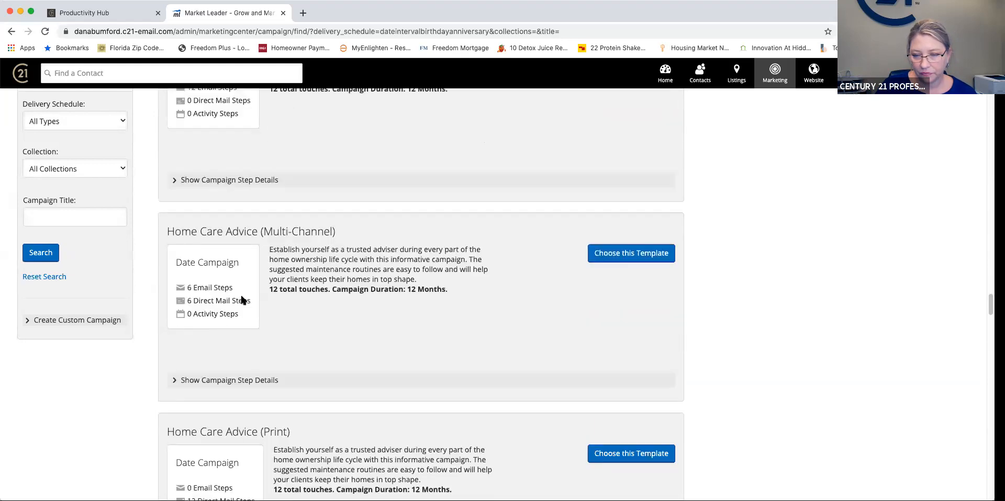
scroll(242, 300, "down", 10)
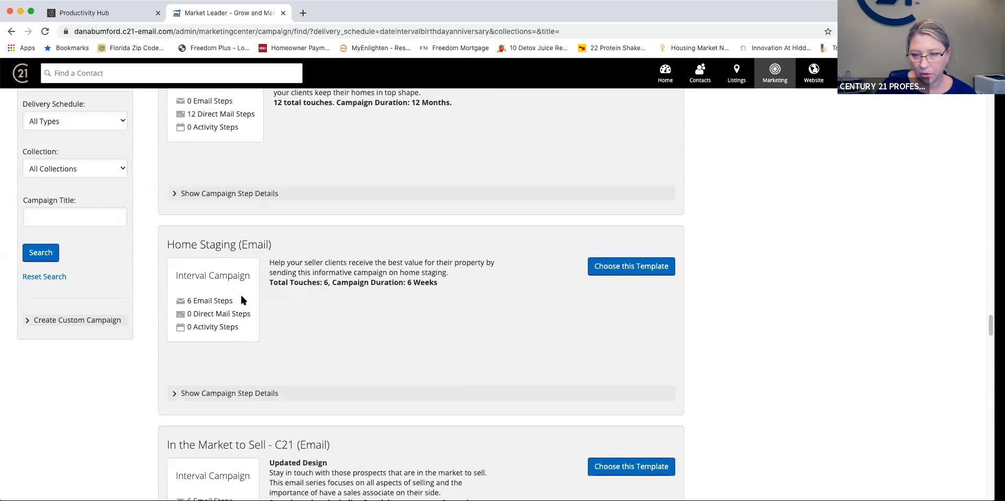
scroll(242, 301, "down", 10)
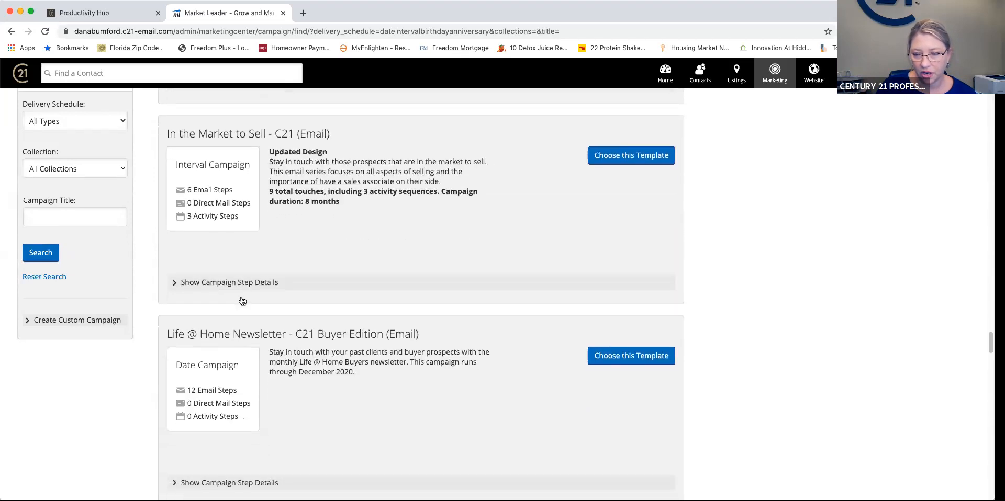
scroll(241, 299, "down", 10)
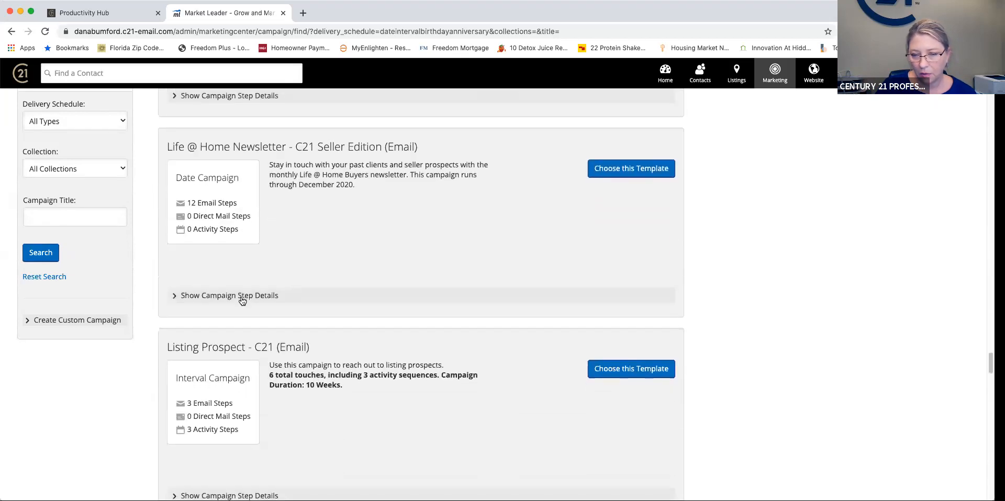
scroll(241, 300, "down", 10)
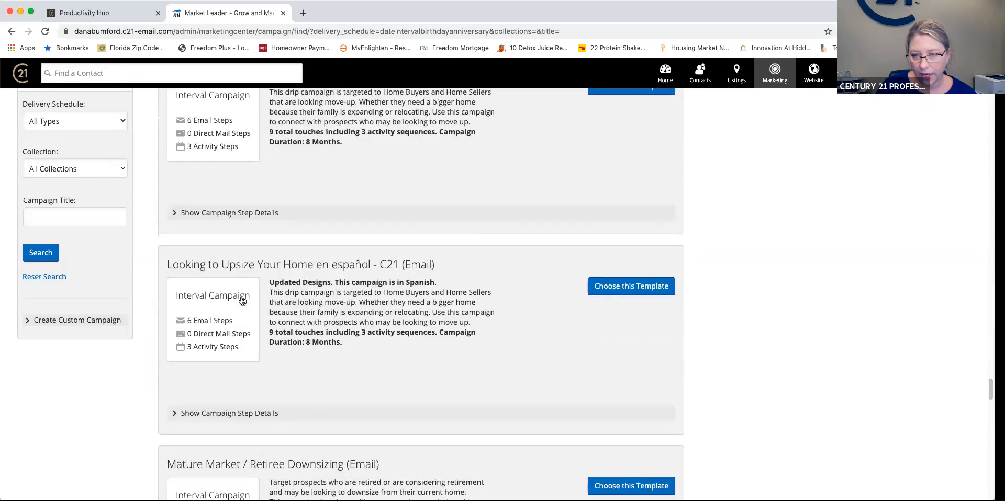
scroll(241, 299, "down", 10)
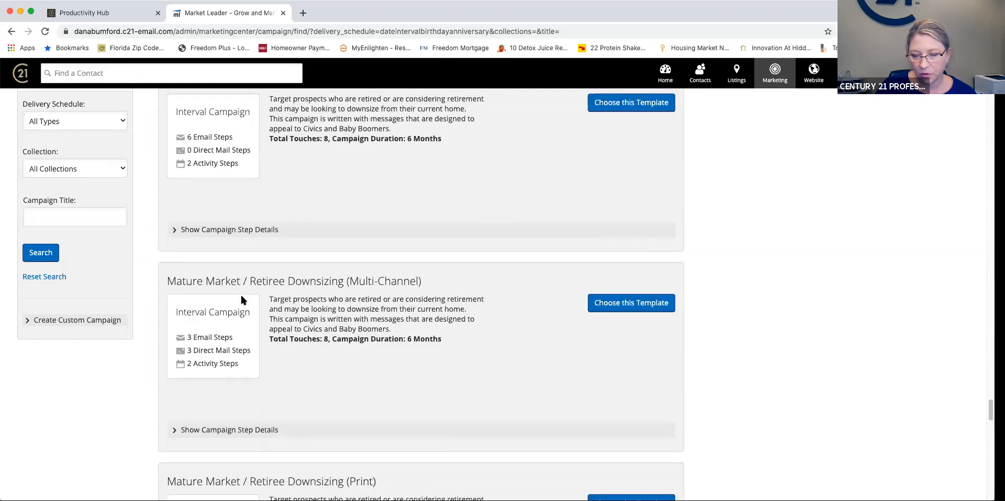
scroll(241, 300, "down", 10)
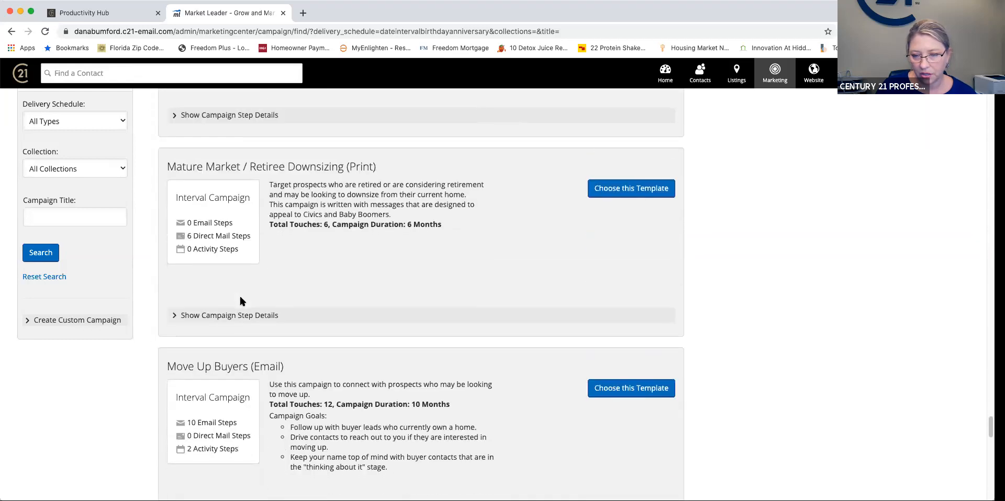
scroll(241, 300, "down", 10)
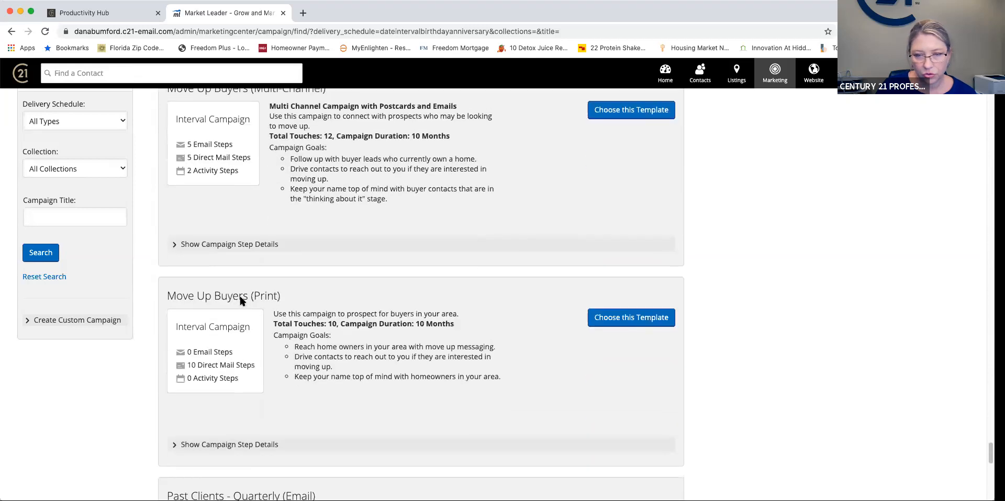
scroll(241, 300, "down", 10)
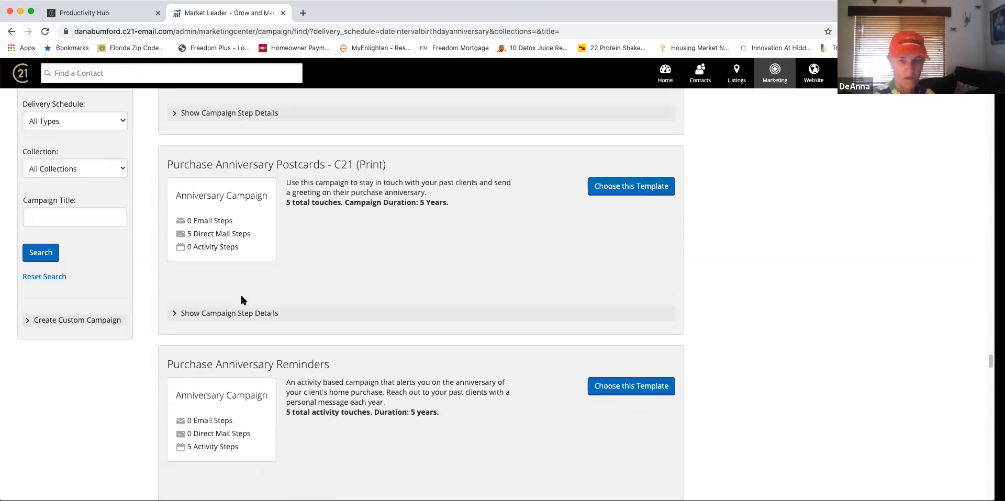
scroll(241, 301, "down", 5)
scroll(241, 301, "down", 10)
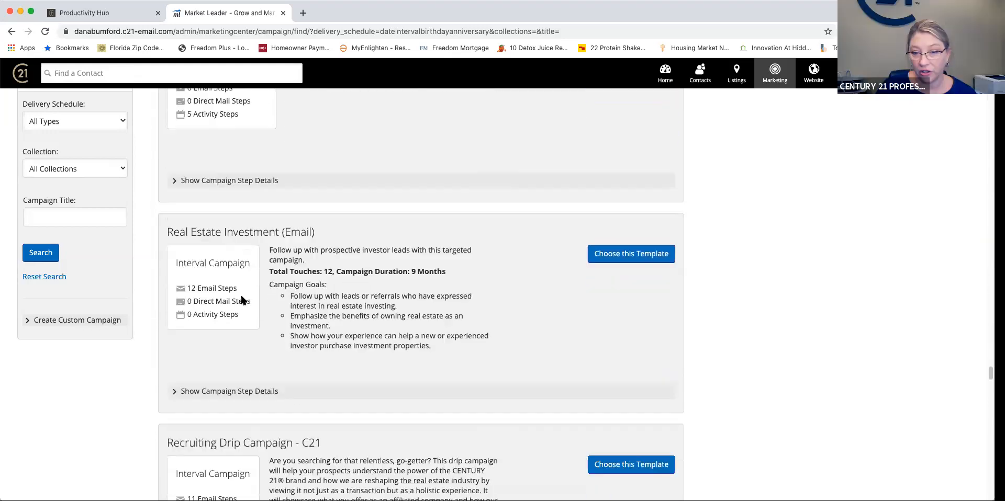
scroll(240, 297, "down", 4)
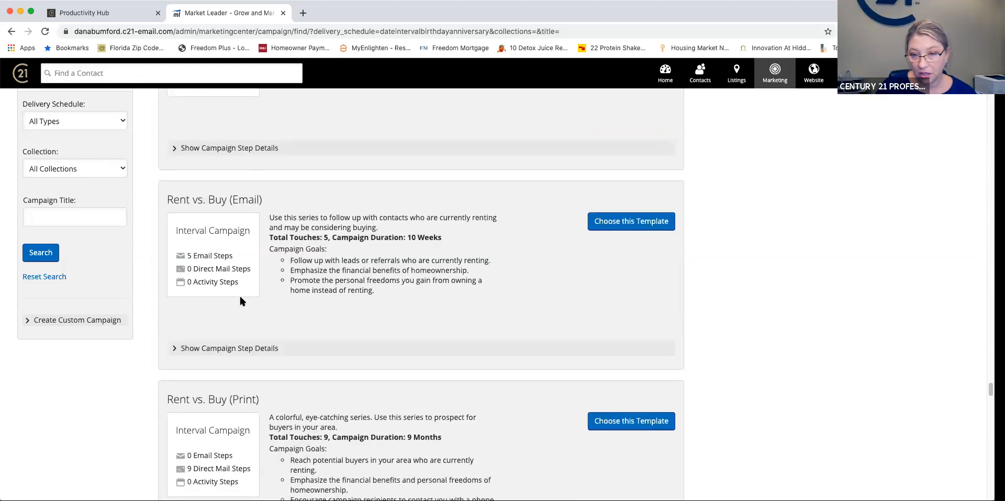
scroll(240, 301, "down", 7)
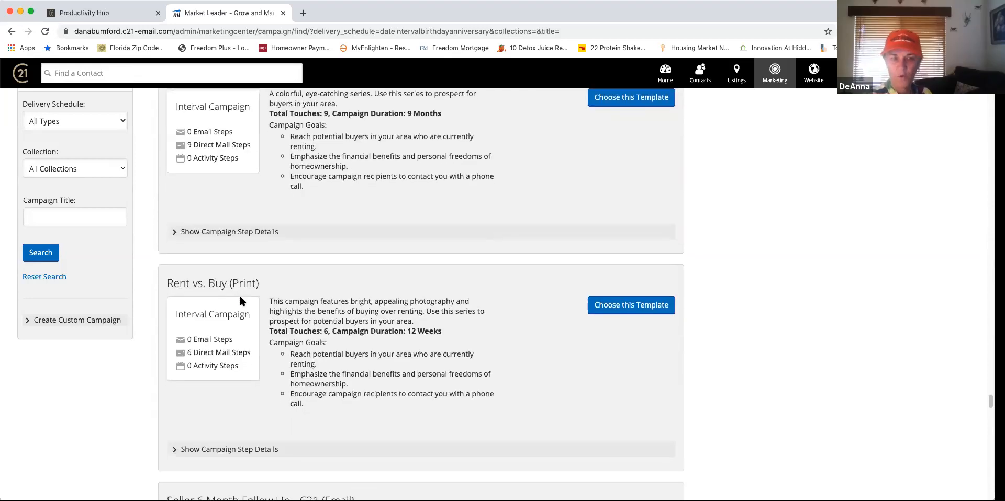
Choose the Seller 6 Month Follow Up - C21 (Email) template for a new campaign.
scroll(240, 301, "down", 1)
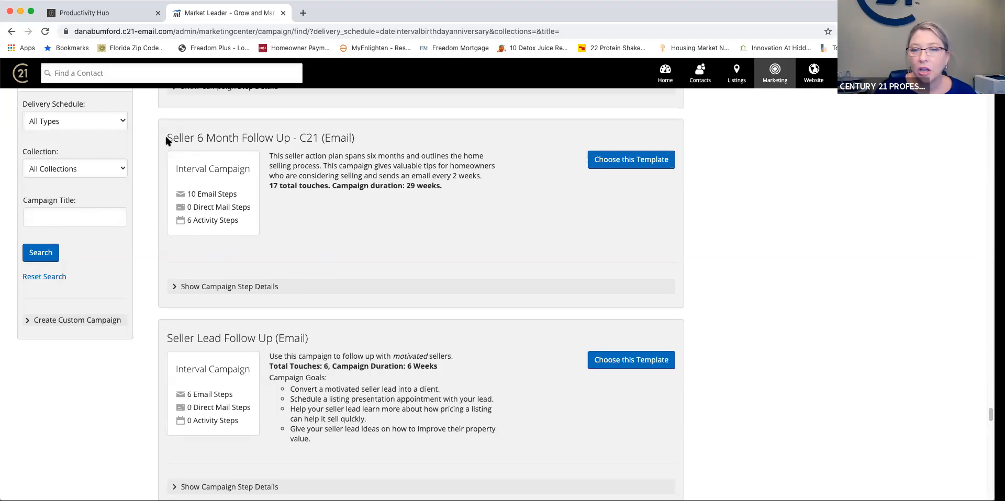
scroll(244, 250, "down", 5)
scroll(244, 253, "up", 6)
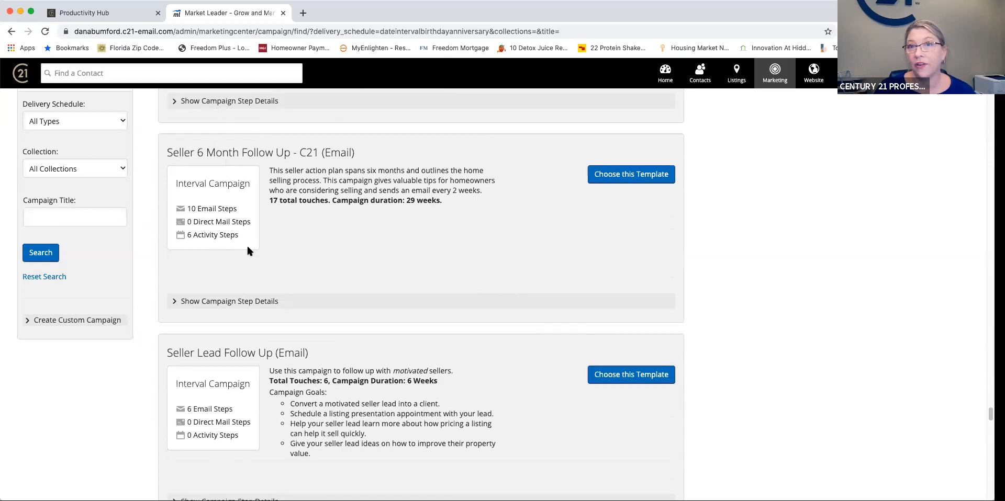
left_click(621, 175)
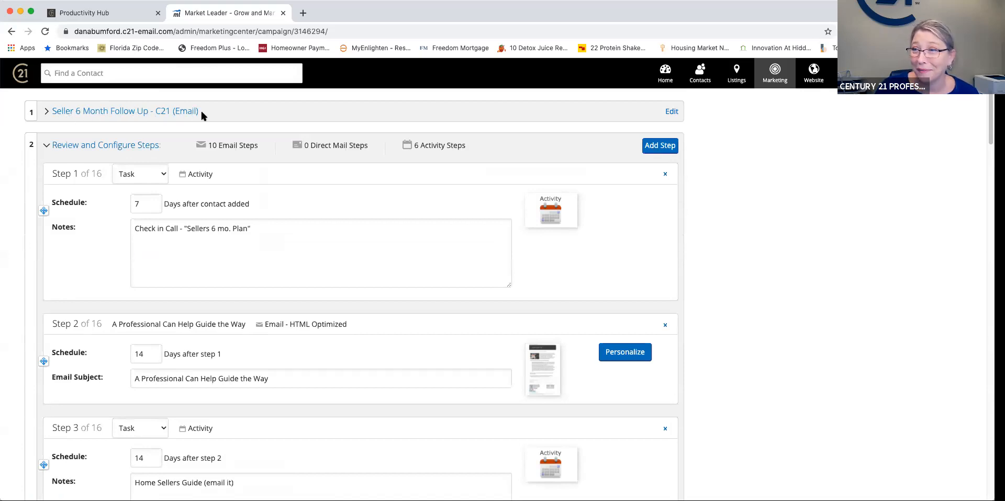
Rename the campaign as Sphere Quarterly Contact Campaign 1, discarding the unsaved edits, and save the new name.
left_click(176, 110)
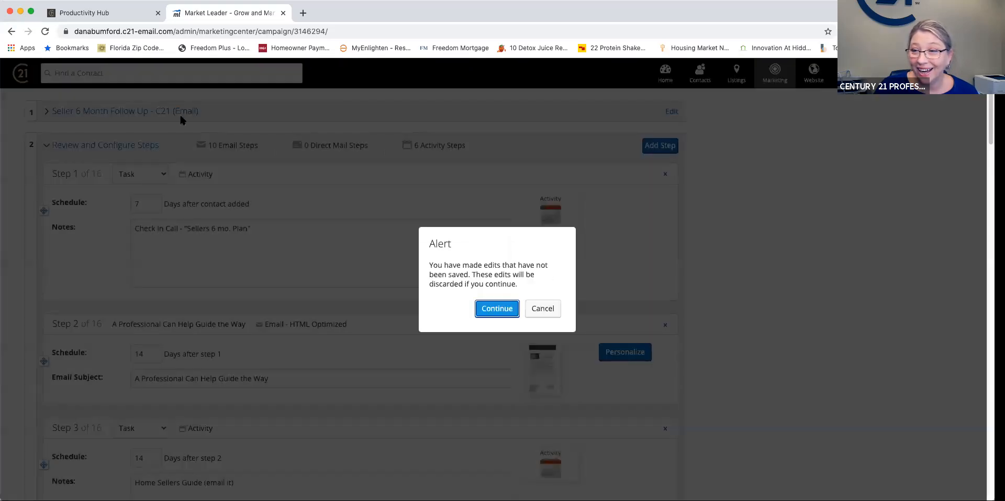
left_click(506, 312)
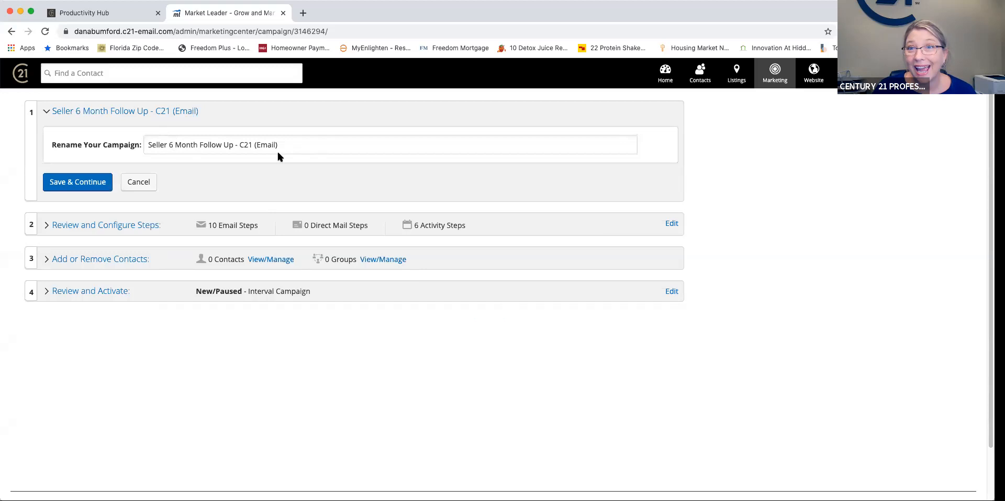
left_click_drag(290, 145, 116, 144)
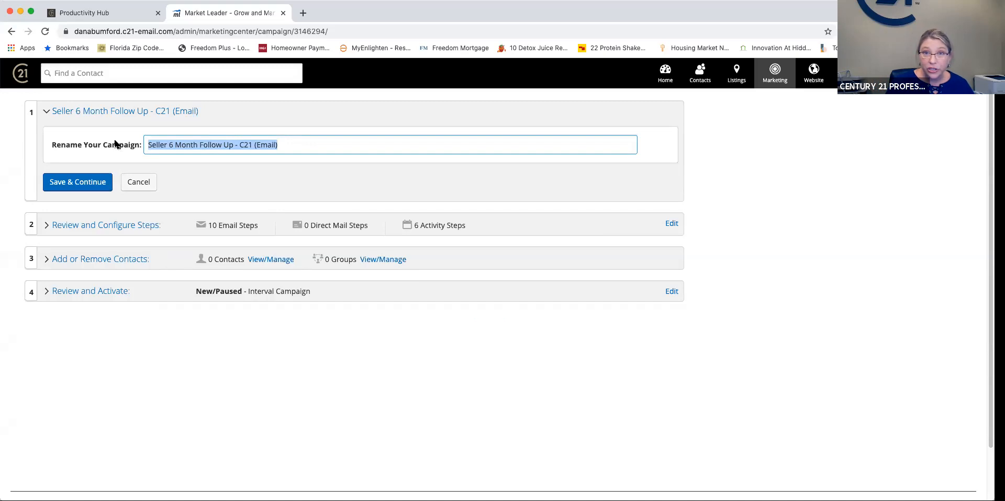
type("Sp")
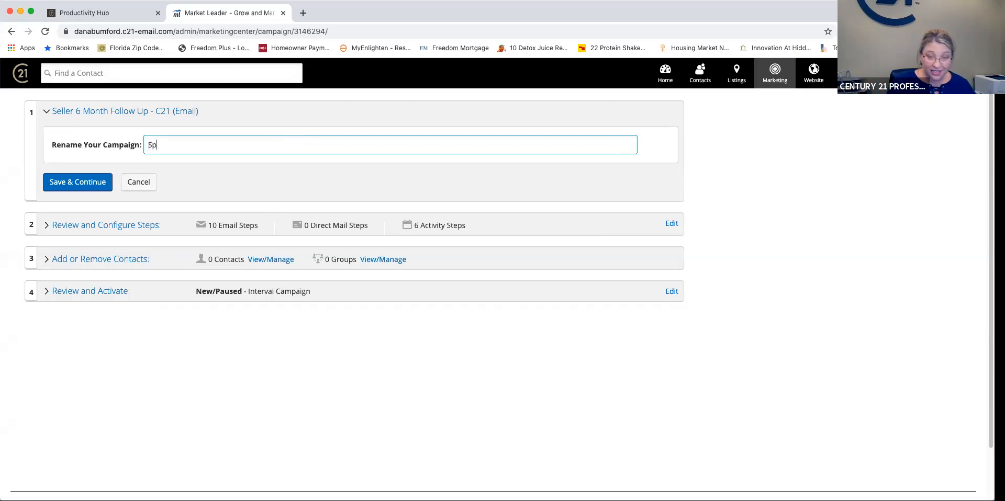
type("here C")
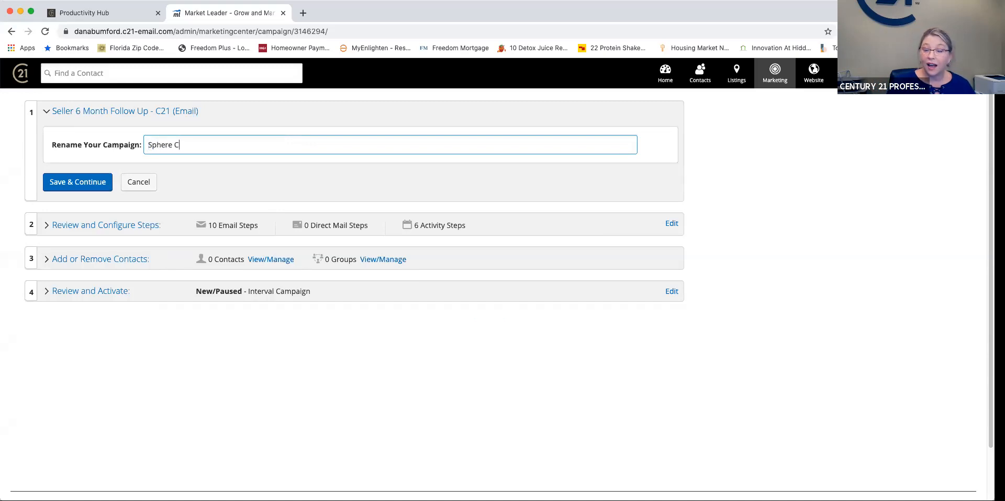
type("ontact ")
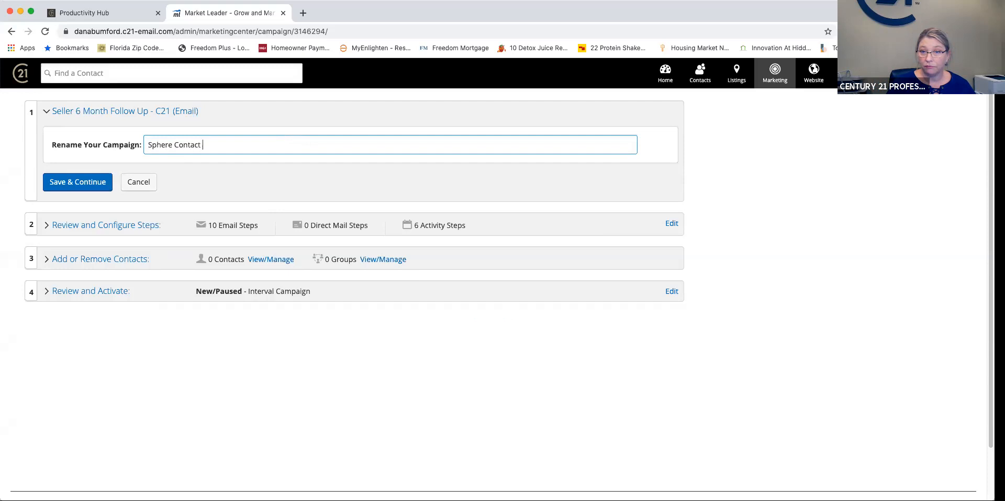
type("Ca")
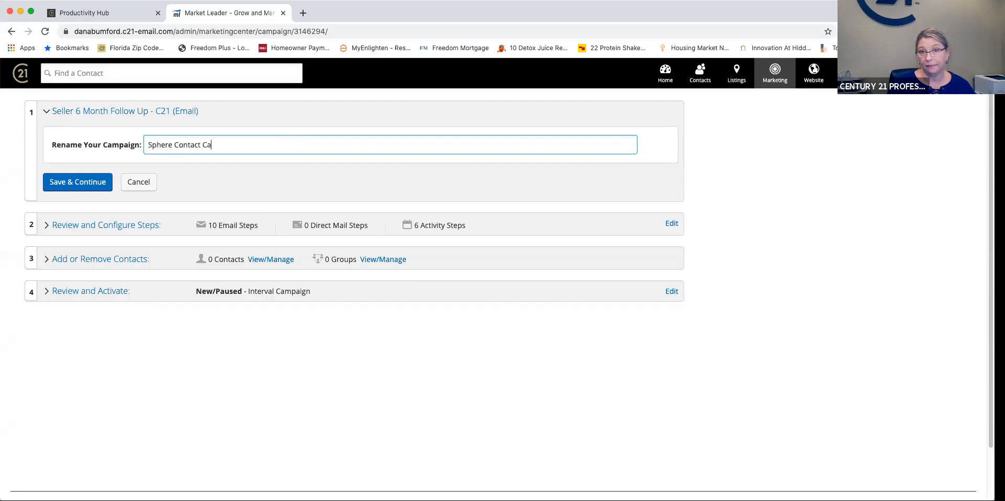
type("mpaign")
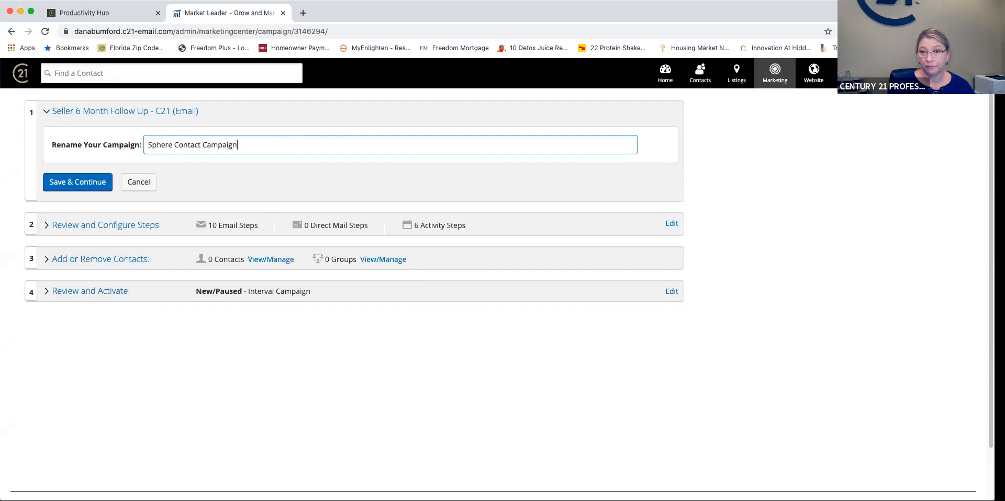
left_click(175, 145)
type("Quarterly")
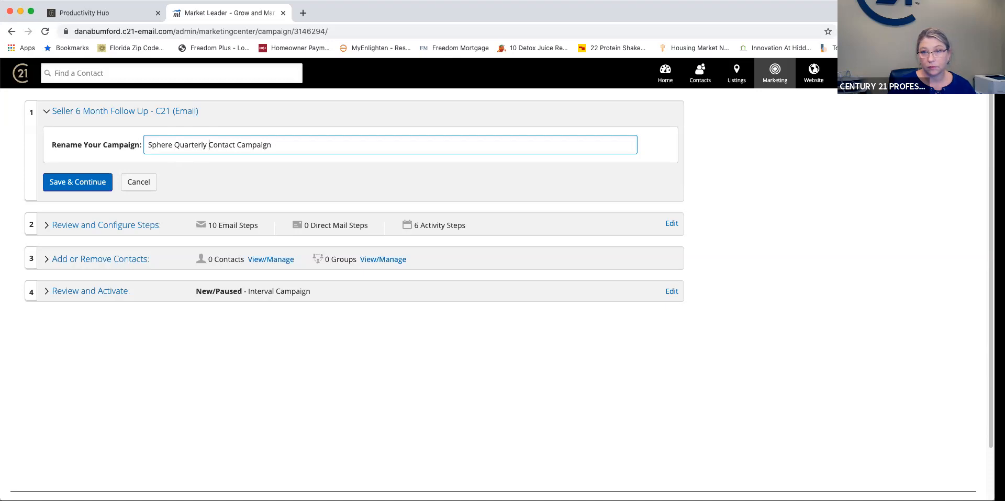
left_click(281, 146)
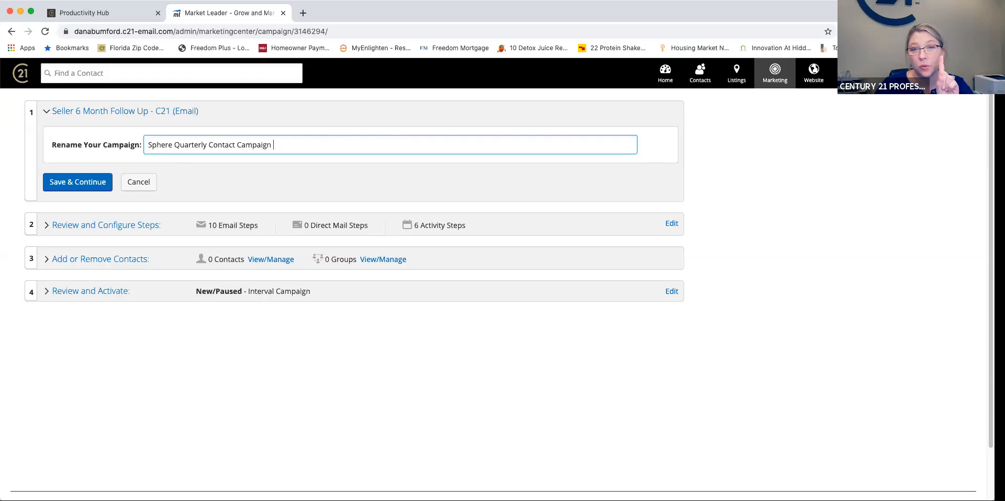
type("1")
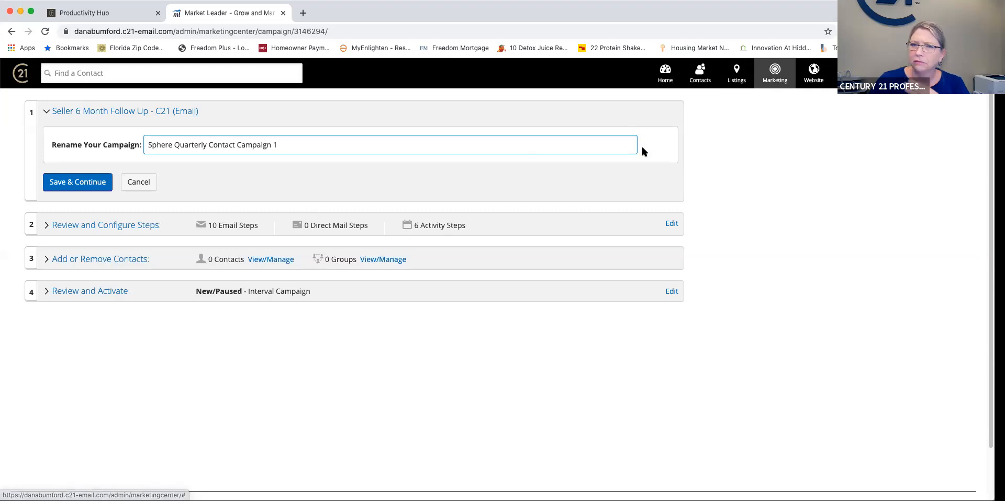
left_click(97, 190)
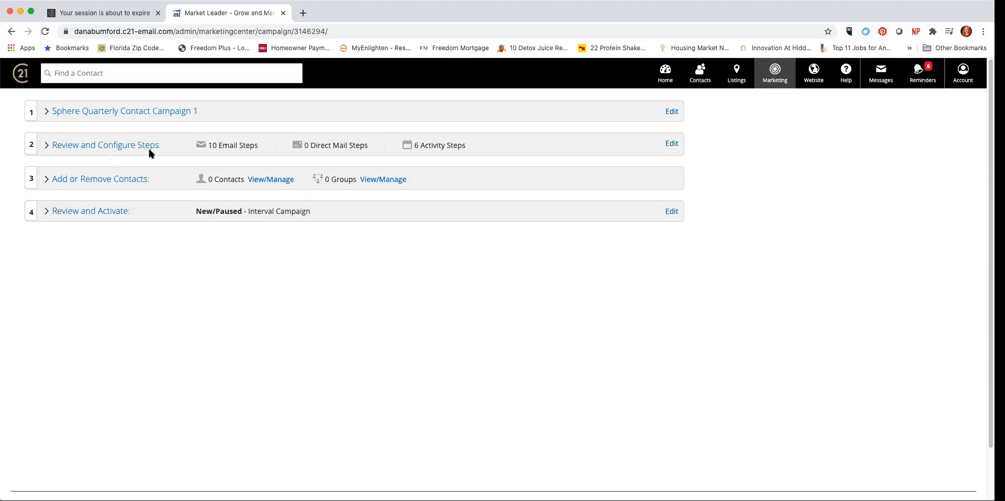
Delete the emails A Professional Can Help Guide the Way, Marketing Your Property, and Make Your Home Stand Out from the campaign's steps.
left_click(109, 149)
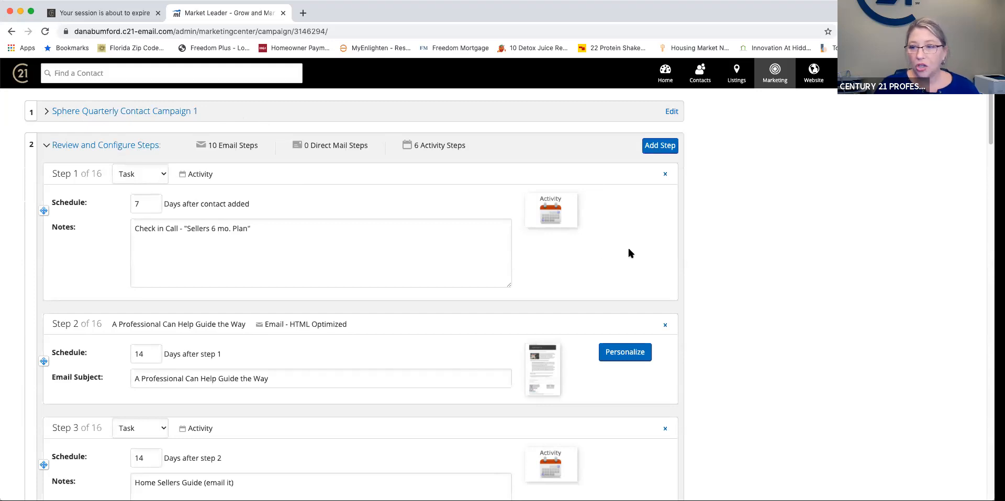
scroll(628, 251, "down", 1)
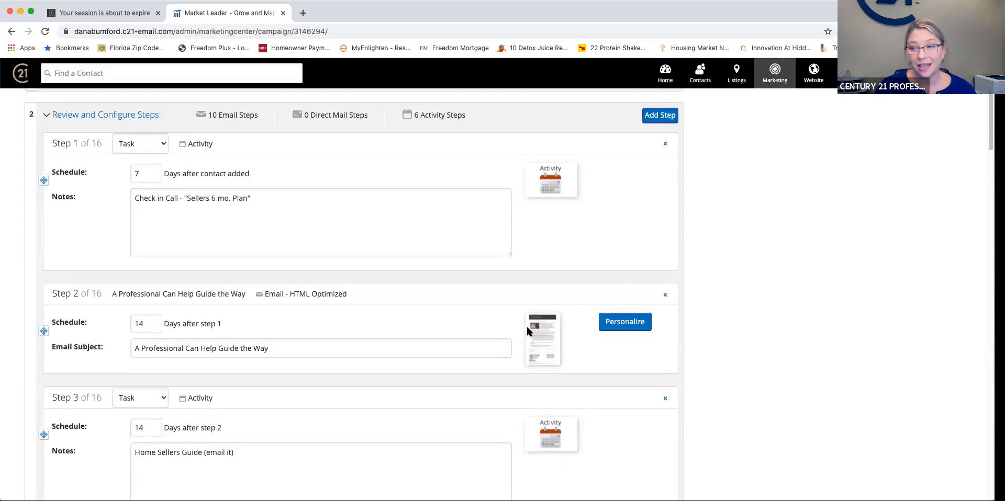
left_click(665, 295)
left_click(471, 305)
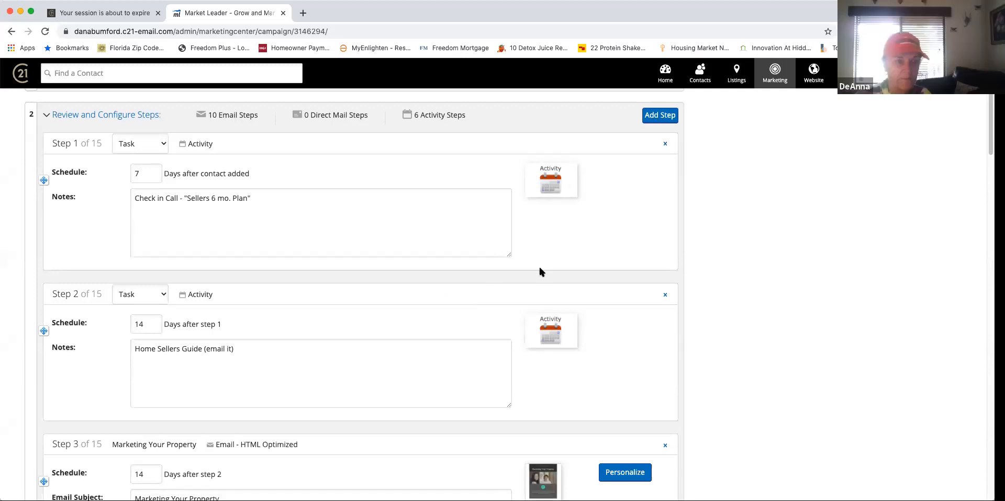
scroll(733, 309, "down", 4)
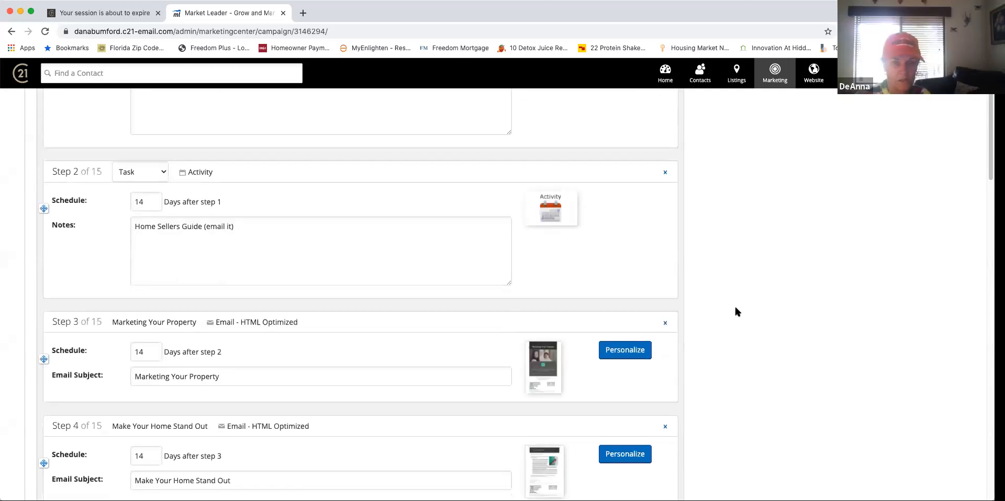
left_click(664, 258)
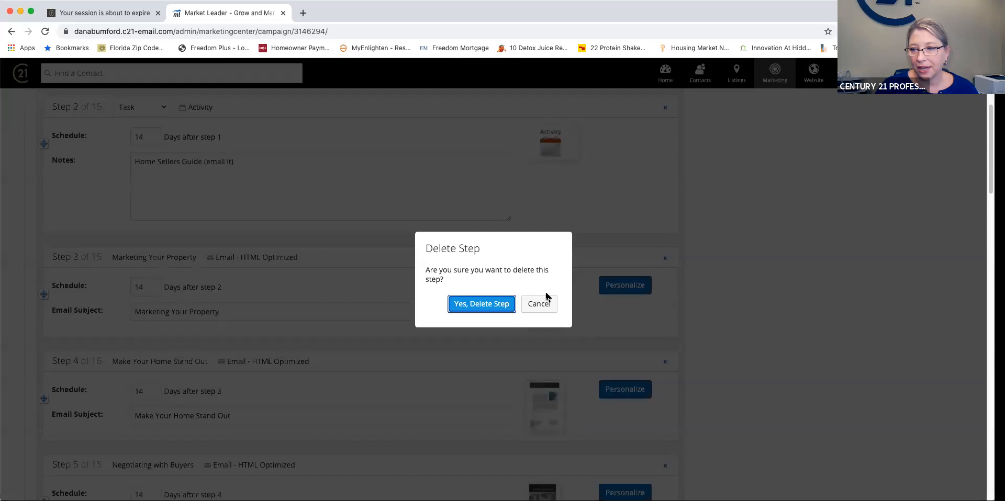
left_click(477, 306)
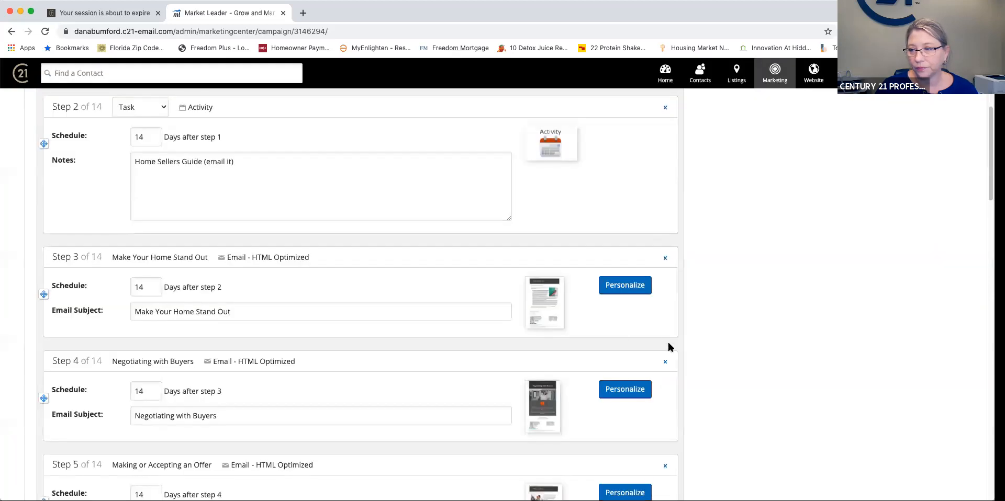
left_click(664, 258)
left_click(478, 305)
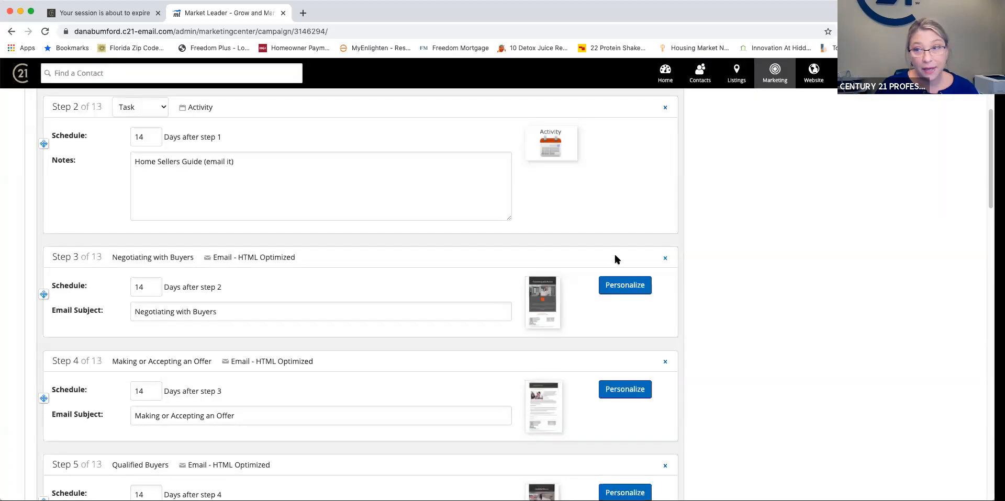
Delete the Negotiating with Buyers, Making or Accepting an Offer, and Qualified Buyers email steps from the campaign.
left_click(666, 259)
left_click(479, 307)
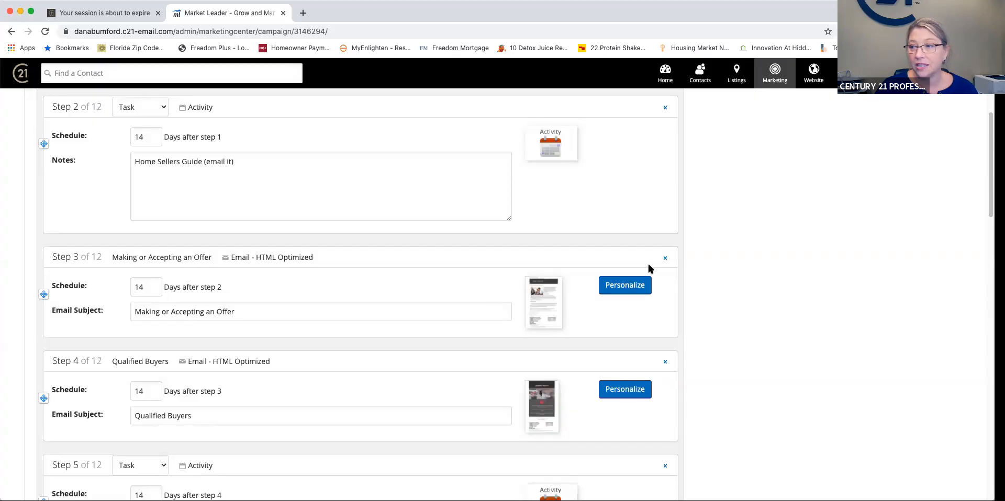
left_click(664, 259)
left_click(479, 307)
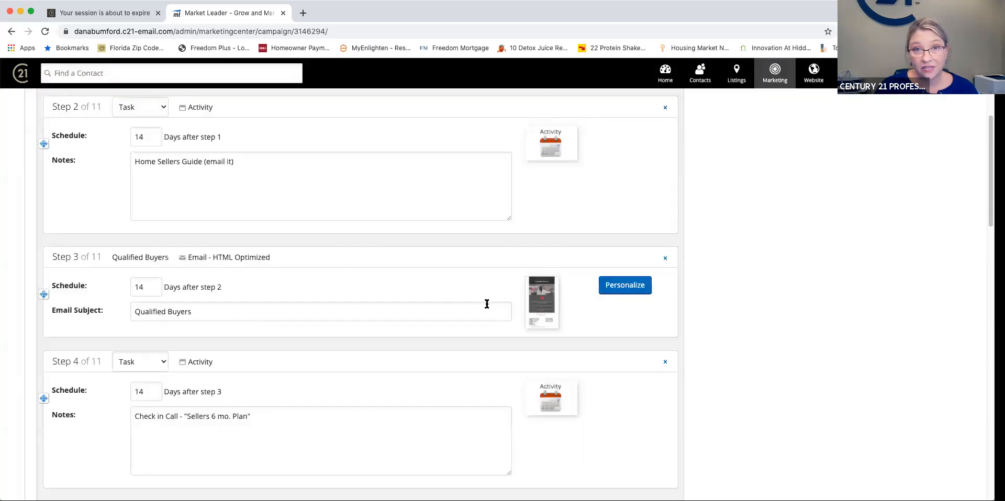
left_click(665, 259)
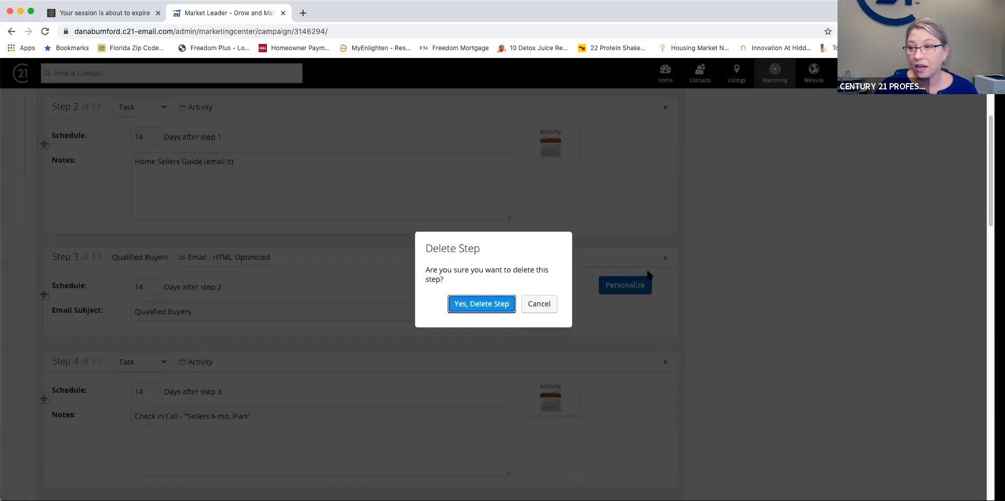
left_click(482, 303)
Delete the remaining emails: CENTURY 21 Home Protection Plan, Setting Your List Price, Buying and Selling at the Same Time, and With You All the Way.
scroll(614, 307, "down", 2)
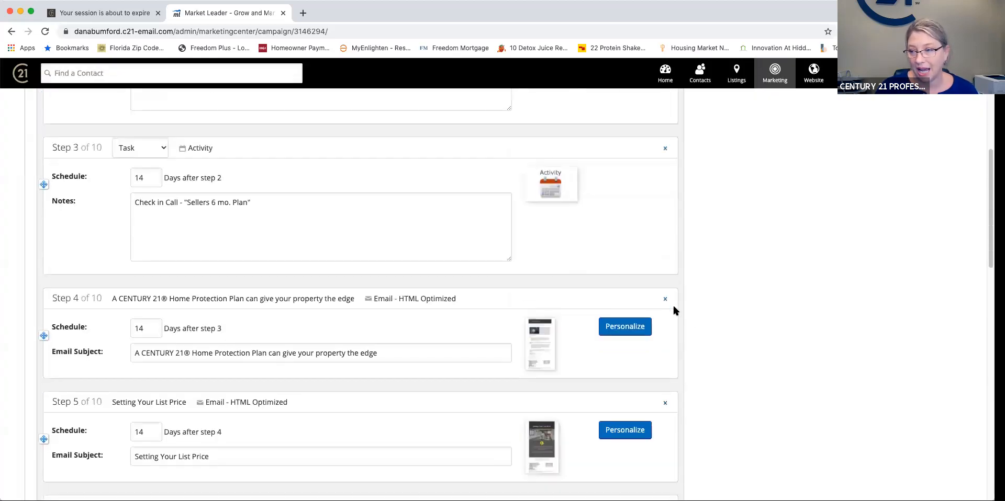
left_click(664, 298)
left_click(469, 306)
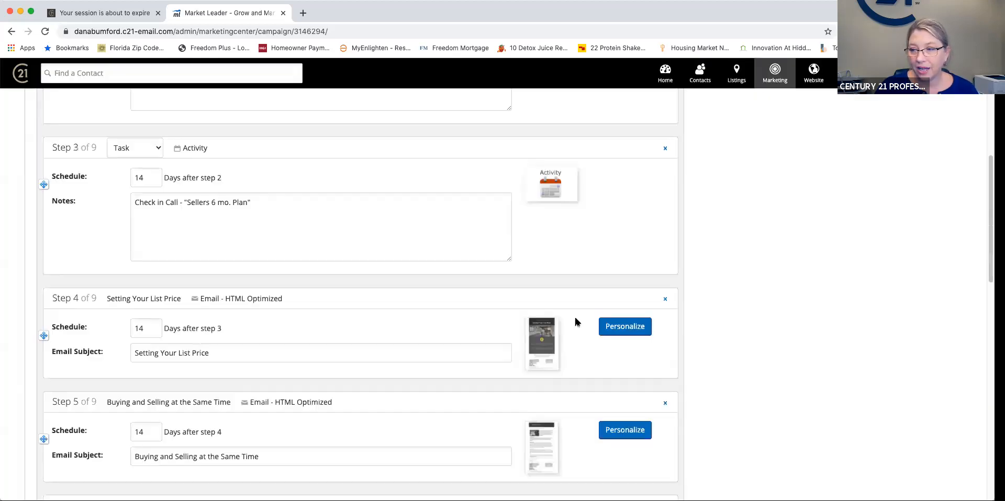
left_click(664, 299)
left_click(471, 307)
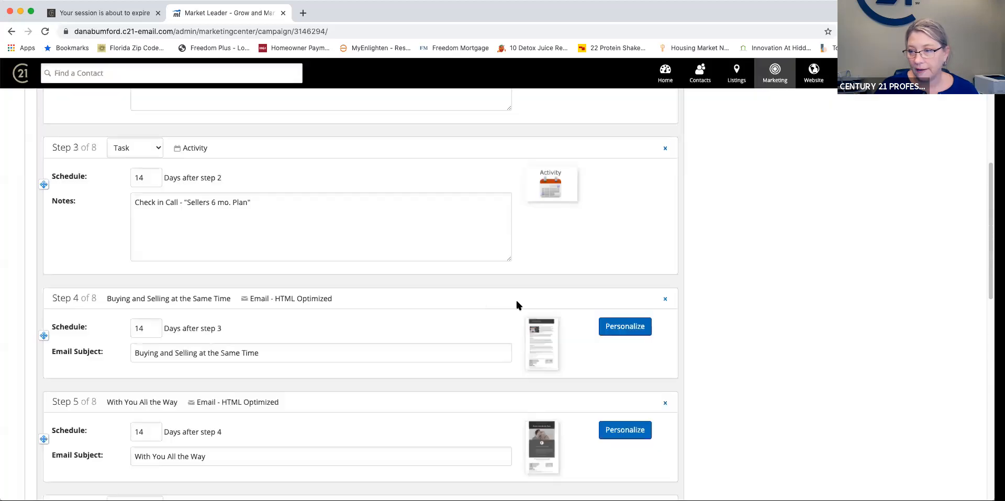
left_click(665, 299)
left_click(474, 306)
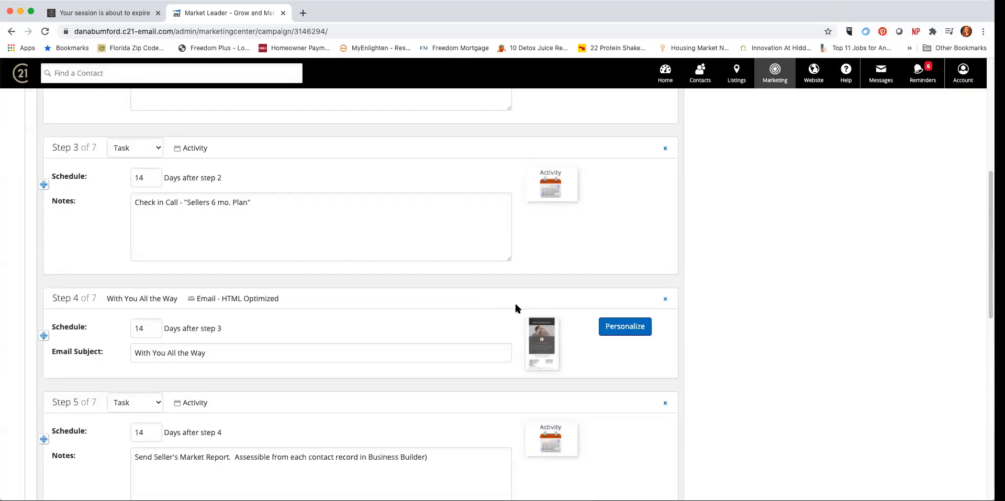
left_click(664, 299)
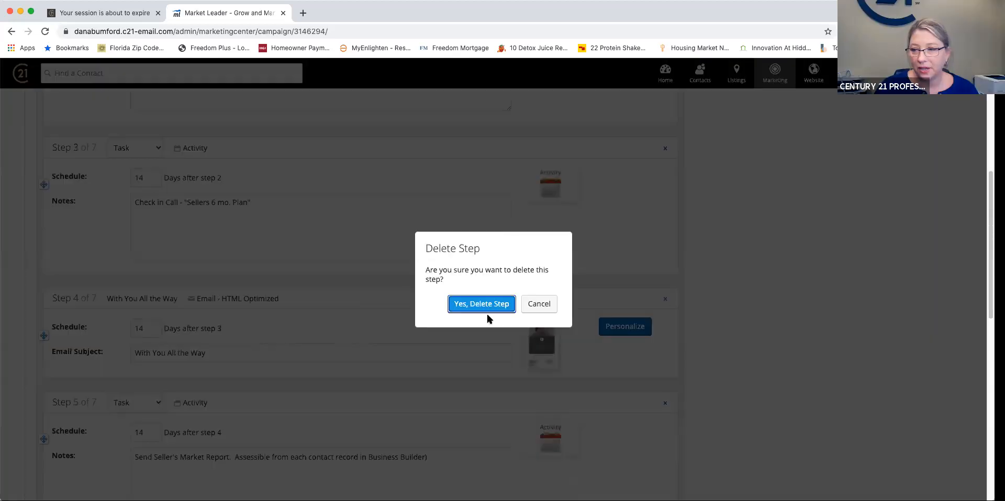
left_click(482, 305)
Review the remaining activity steps, try Phone Call as the activity type of step 1, and return it to Task.
scroll(649, 352, "down", 5)
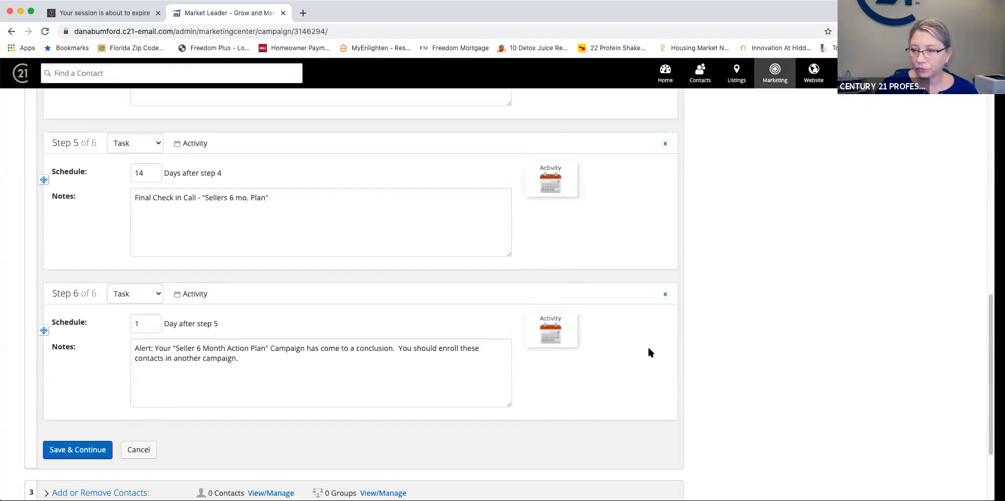
scroll(649, 353, "up", 10)
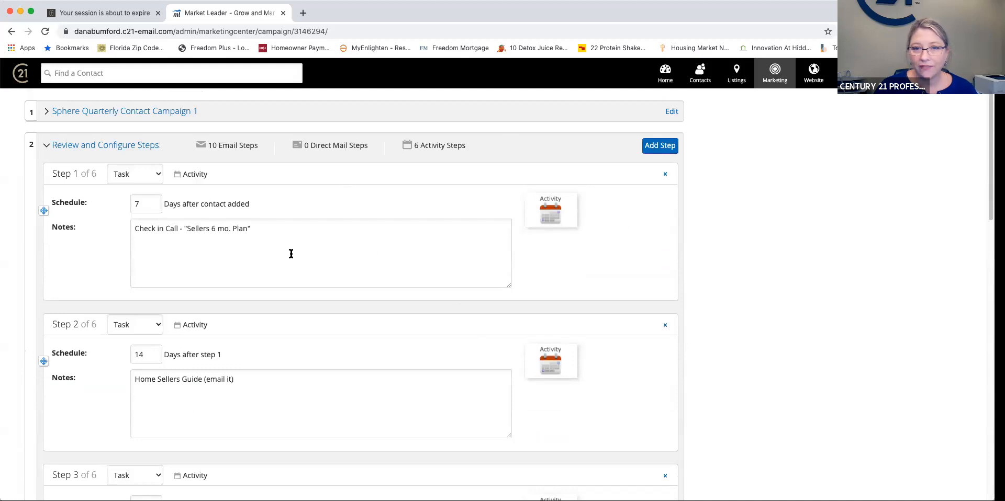
scroll(606, 236, "down", 5)
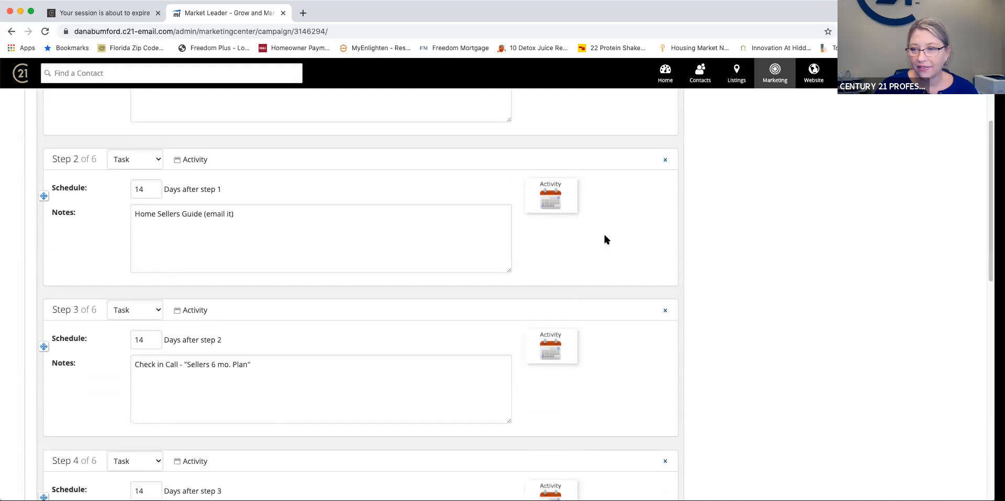
scroll(603, 295, "down", 10)
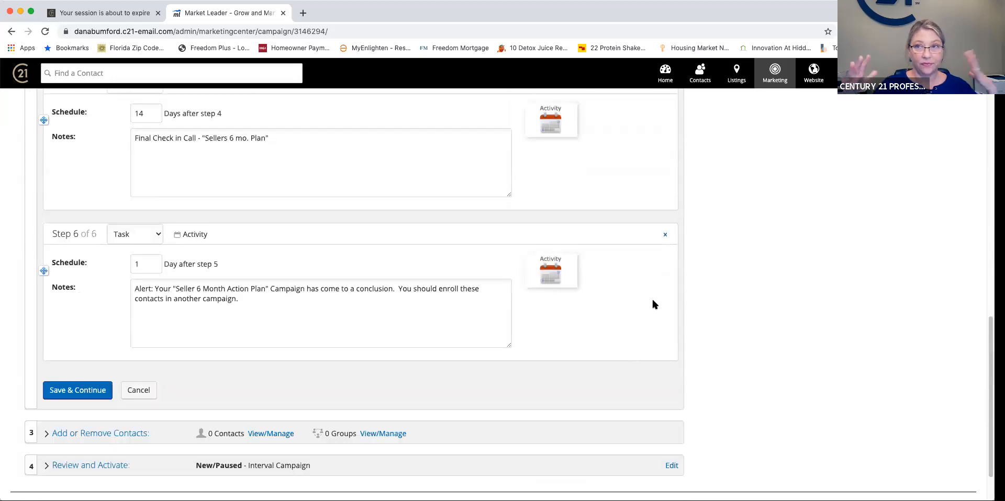
scroll(638, 241, "up", 15)
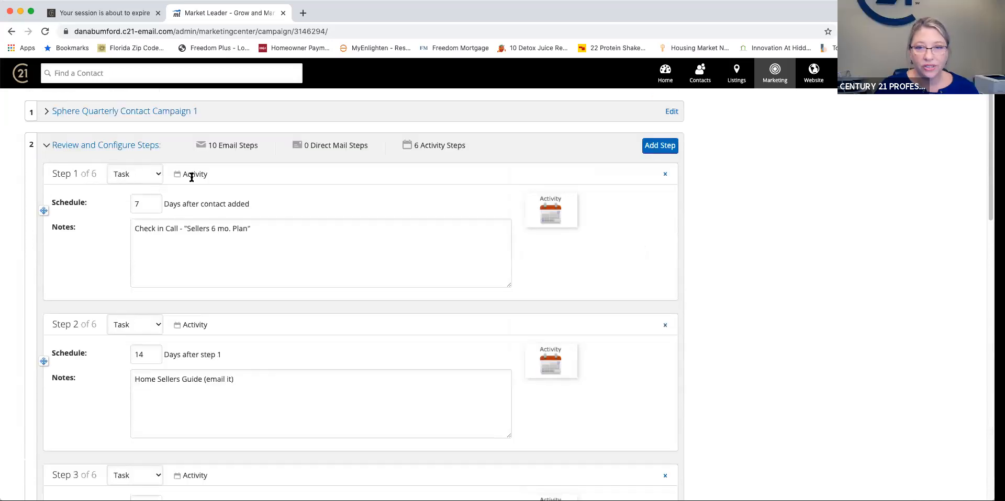
left_click(158, 175)
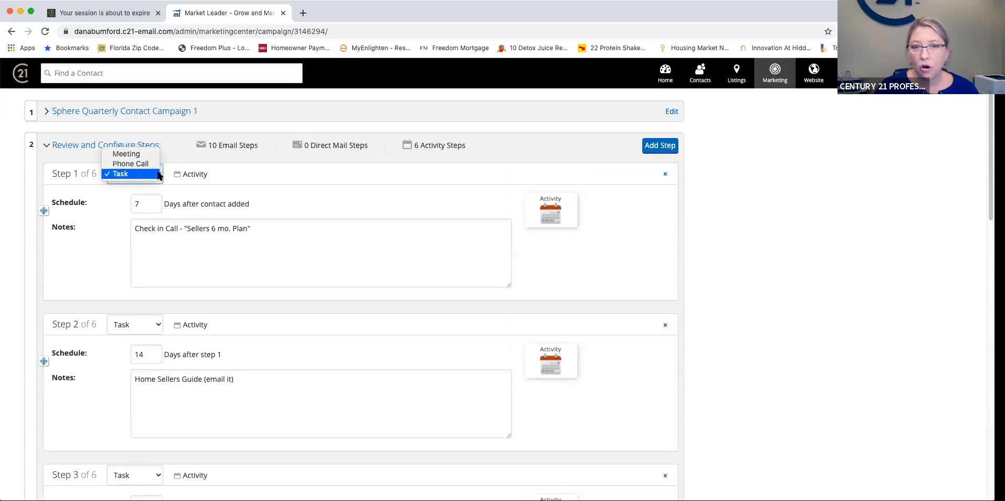
left_click(140, 164)
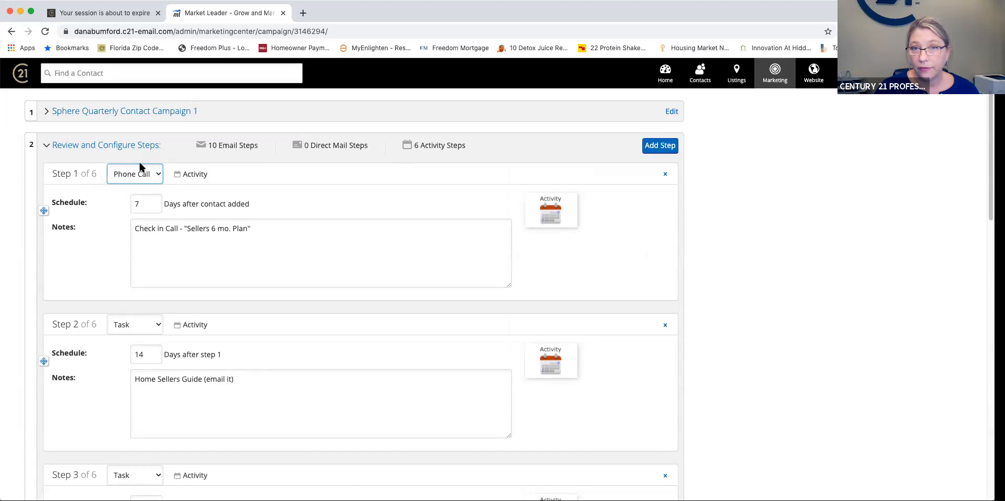
left_click(160, 174)
left_click(146, 184)
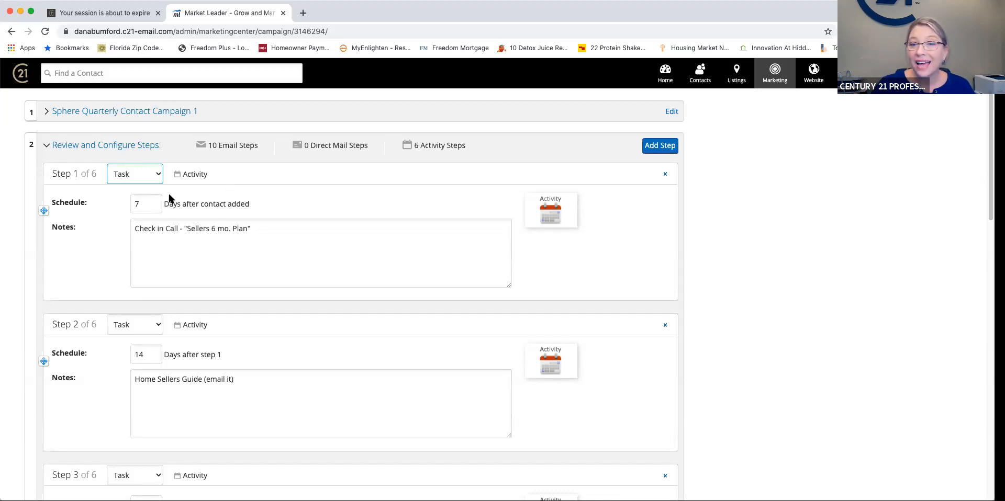
Set the schedule of campaign steps 1, 2 and 3 to 90 days each.
left_click_drag(148, 202, 112, 204)
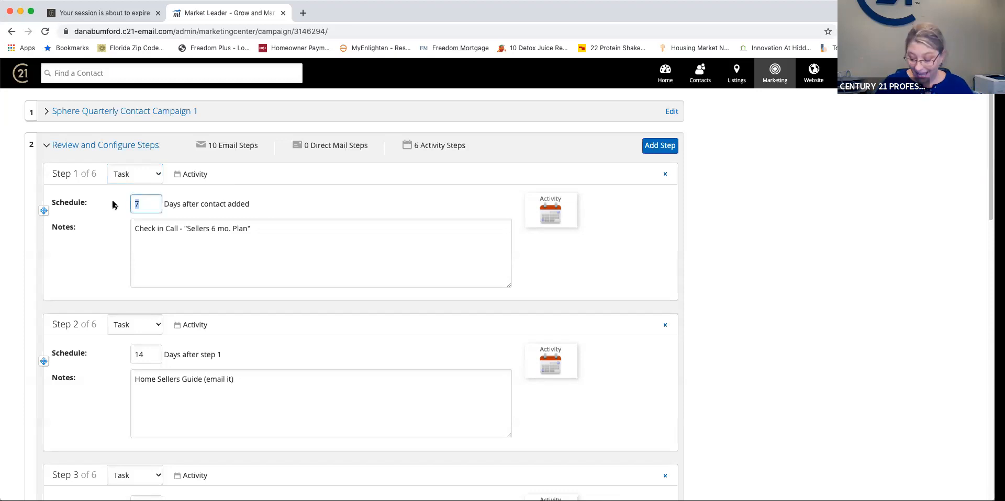
type("90")
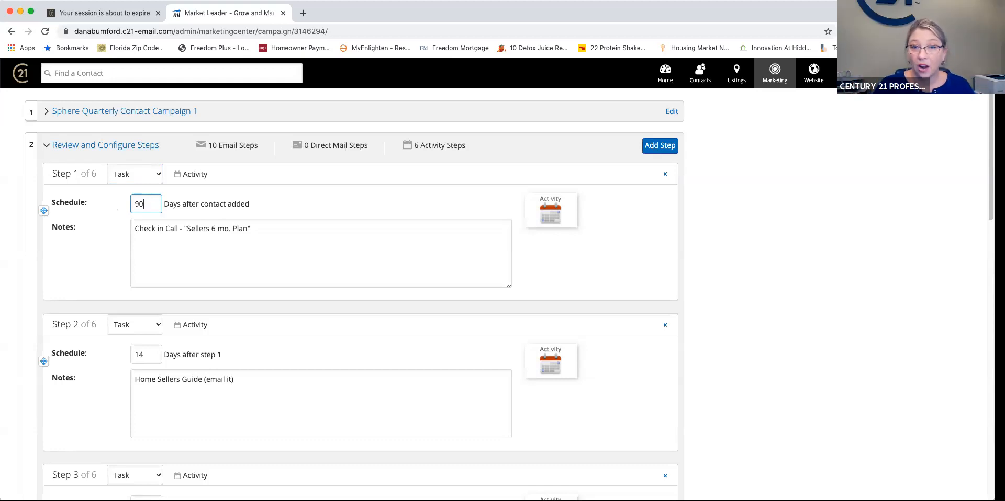
scroll(265, 304, "down", 1)
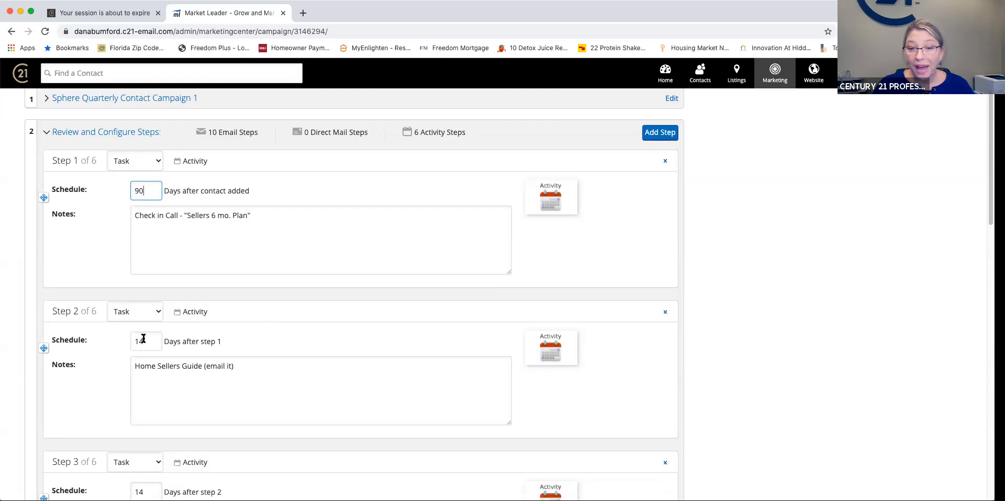
left_click_drag(152, 343, 88, 341)
type("90")
scroll(195, 331, "down", 3)
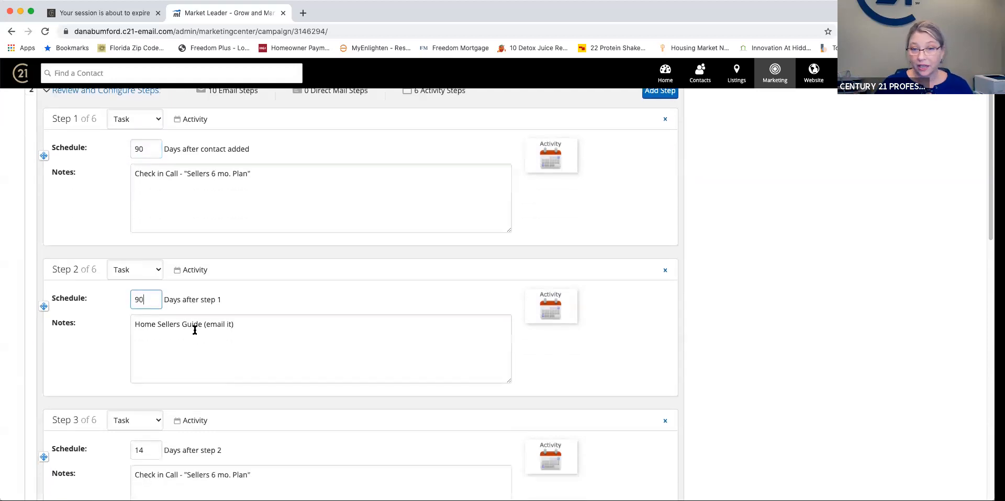
scroll(195, 330, "down", 3)
left_click_drag(152, 392, 115, 386)
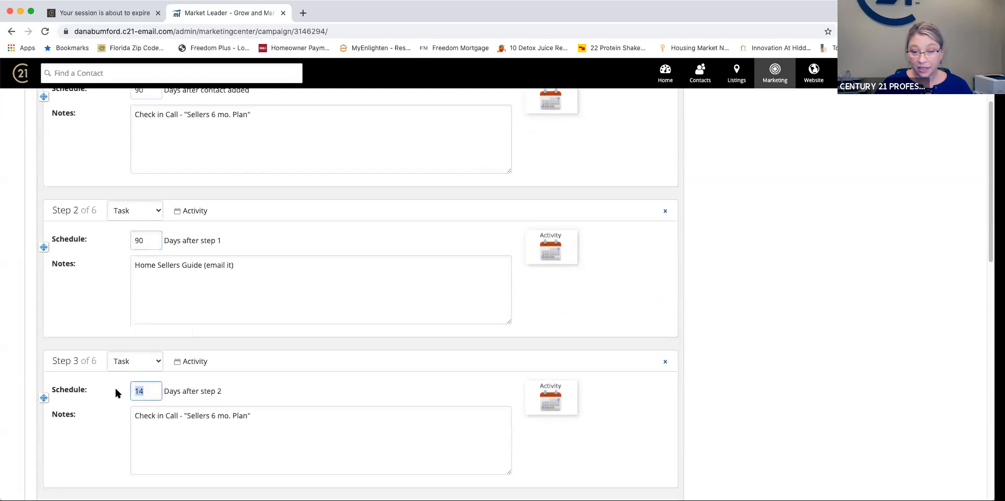
type("90")
Set the schedule of campaign steps 5 and 6 to 90 days each.
scroll(191, 343, "down", 5)
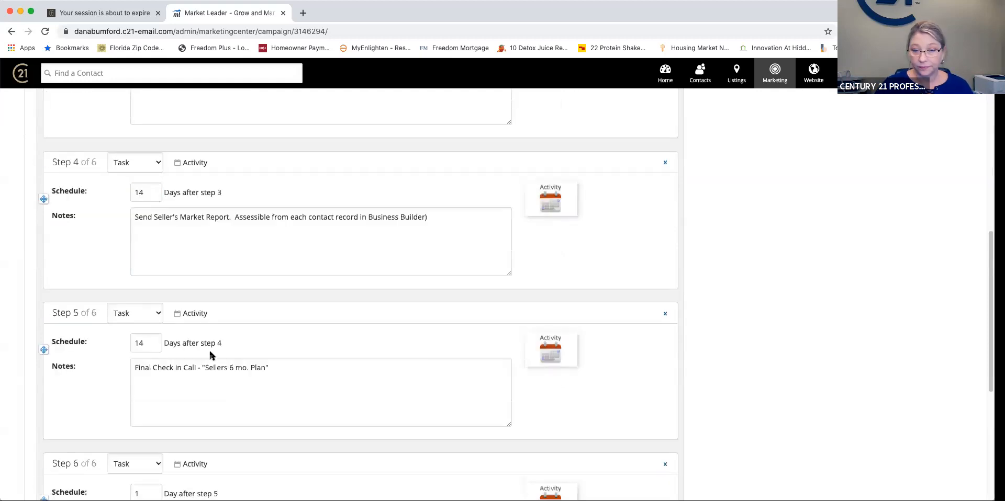
left_click_drag(150, 343, 105, 344)
type("90")
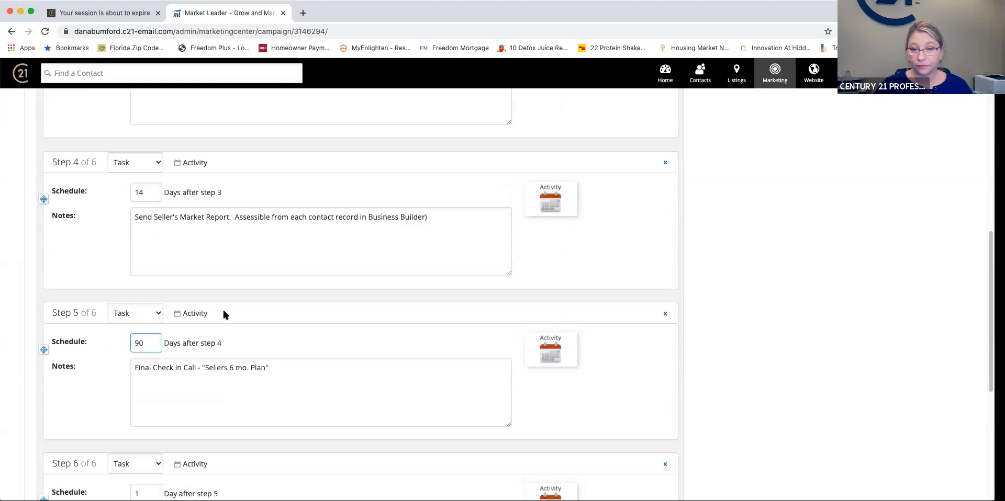
scroll(178, 317, "down", 10)
left_click_drag(150, 270, 105, 261)
type("90")
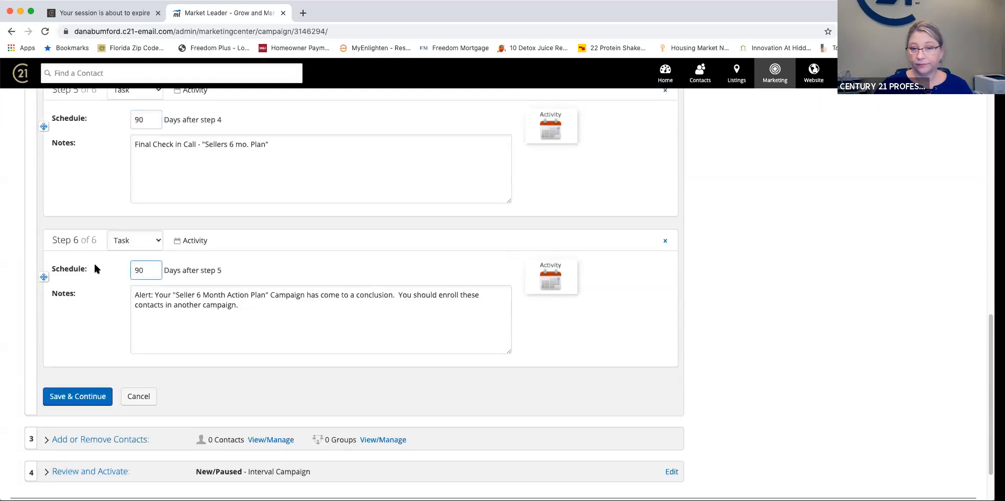
left_click(323, 369)
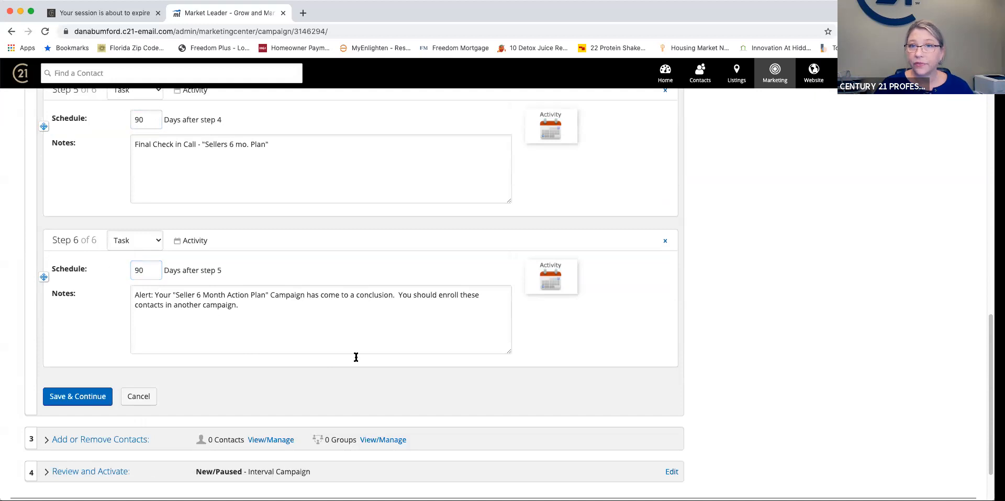
Clear the existing notes text of campaign step 1.
scroll(356, 353, "up", 15)
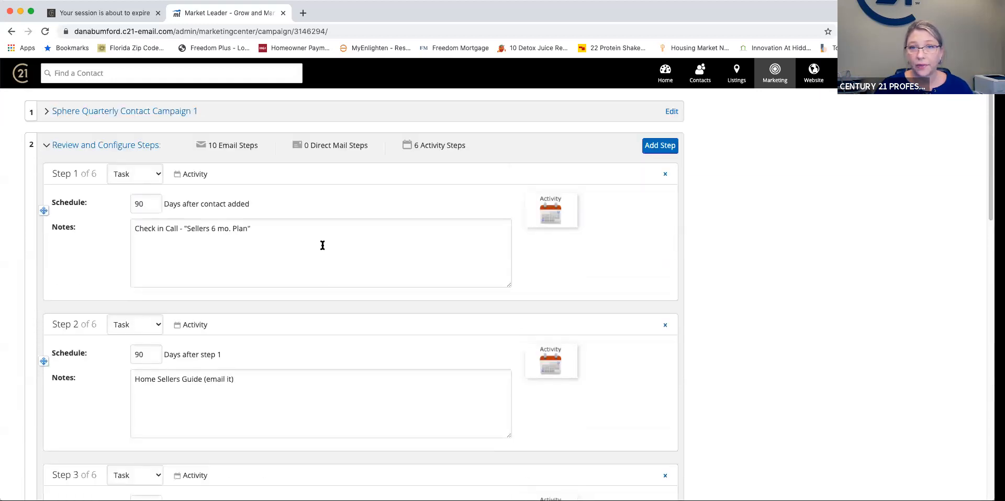
left_click_drag(277, 228, 90, 236)
key("Right")
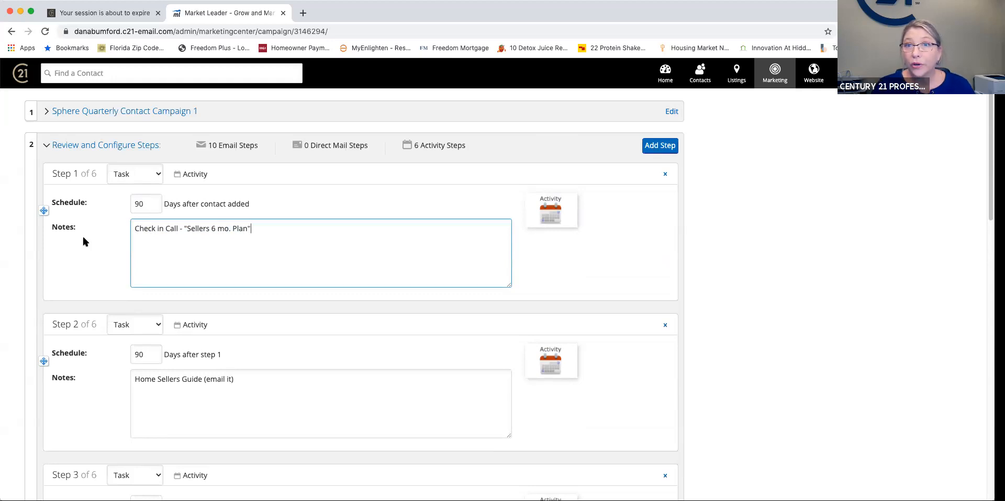
type("Call")
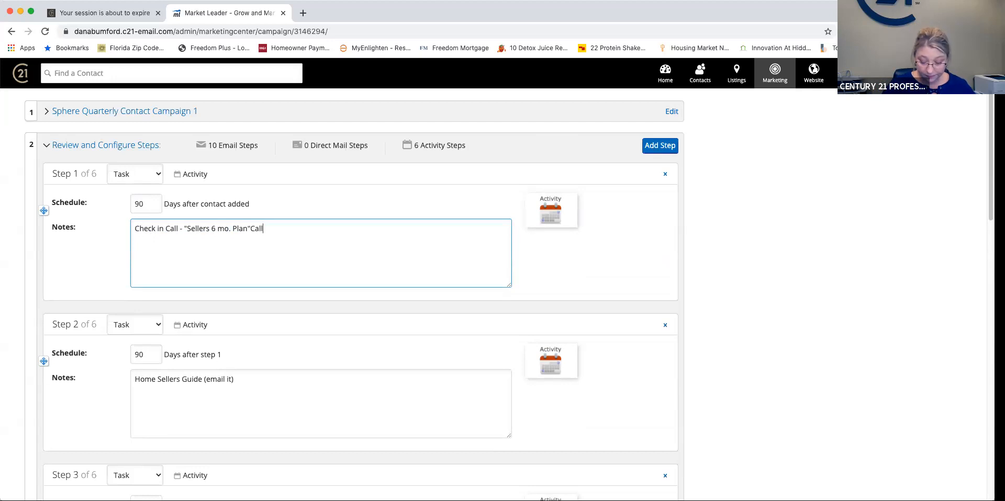
key("BackSpace")
key("BackSpace")
key("BackSpace")
key("BackSpace")
key("BackSpace")
key("BackSpace")
key("BackSpace")
key("BackSpace")
key("BackSpace")
key("BackSpace")
key("BackSpace")
key("BackSpace")
key("BackSpace")
key("BackSpace")
key("BackSpace")
key("BackSpace")
key("BackSpace")
key("BackSpace")
key("BackSpace")
key("BackSpace")
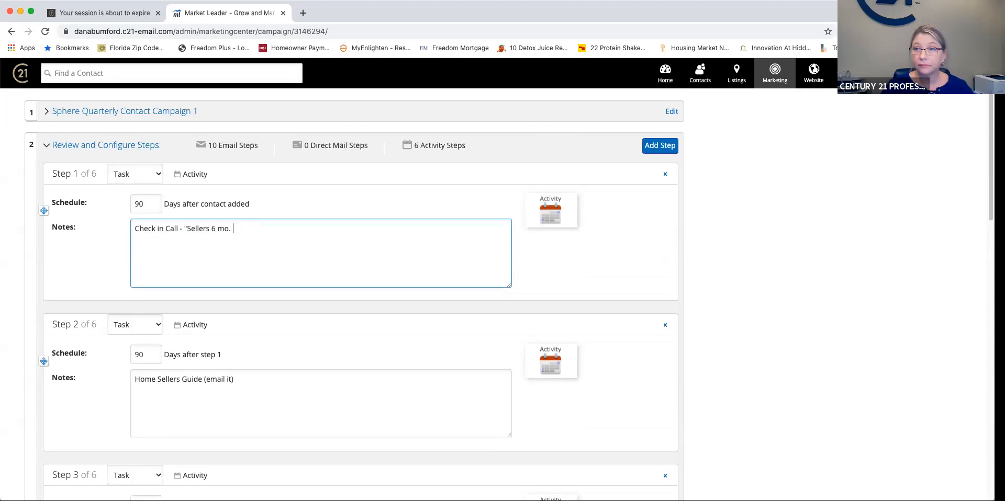
key("BackSpace")
key("BackSpace")
key("BackSpace")
key("BackSpace")
key("BackSpace")
key("BackSpace")
key("BackSpace")
key("BackSpace")
key("BackSpace")
key("BackSpace")
key("BackSpace")
key("BackSpace")
key("BackSpace")
key("BackSpace")
key("BackSpace")
key("BackSpace")
key("BackSpace")
key("BackSpace")
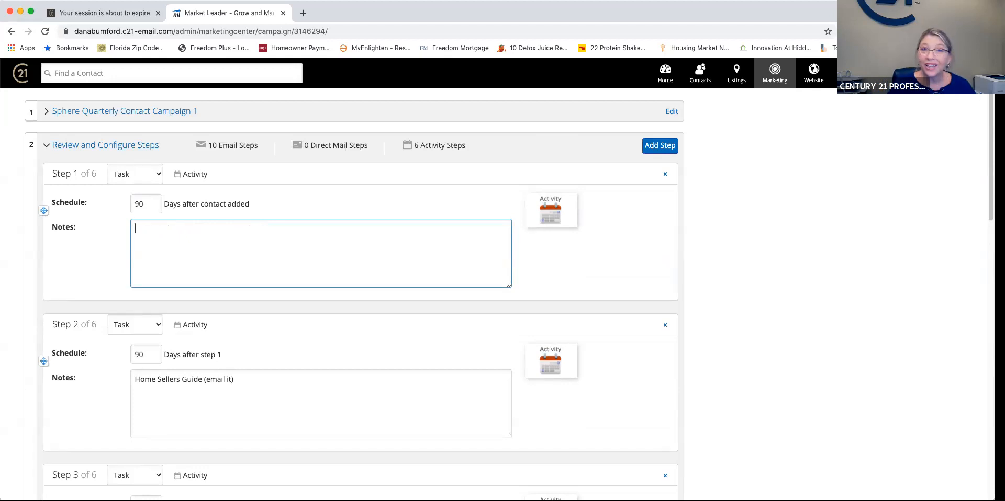
Enter Phone call, Personal card, Personal email and Video text on separate lines in step 1's notes.
type("Ph")
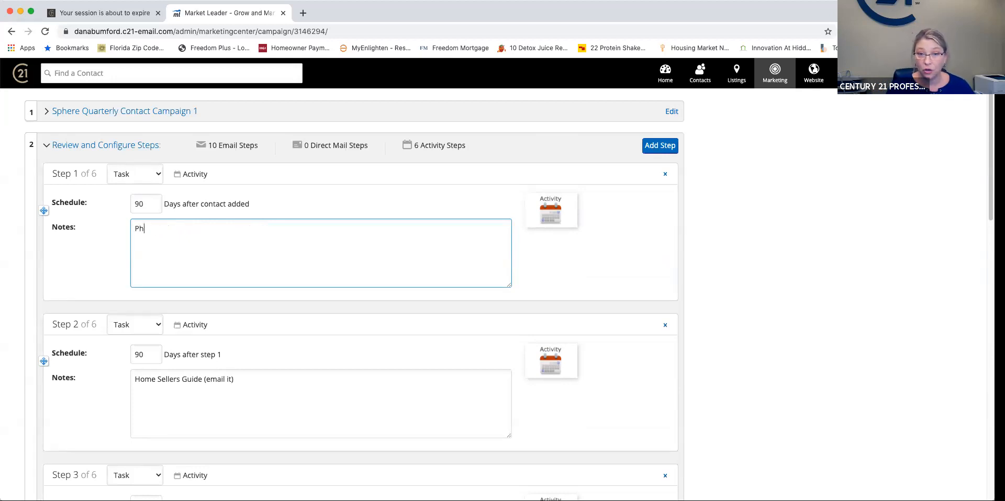
type("one call")
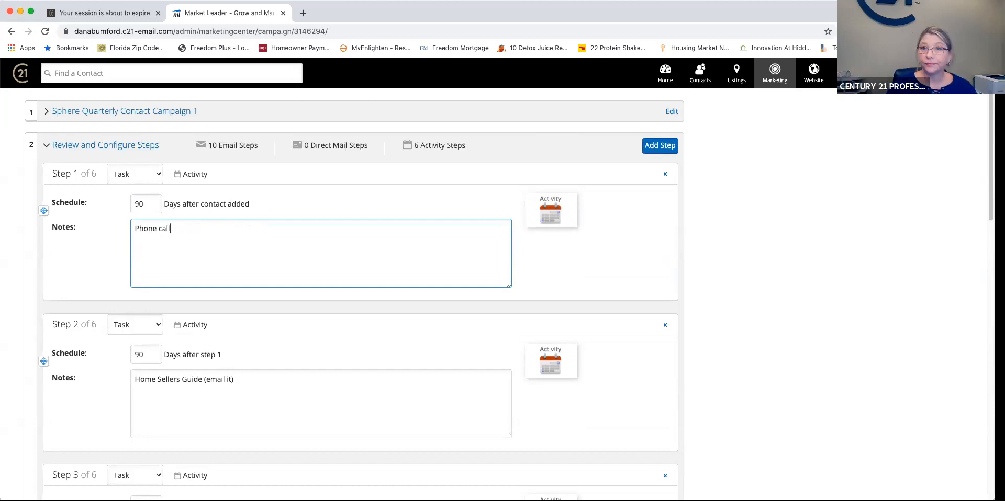
key("Return")
type("Personal card")
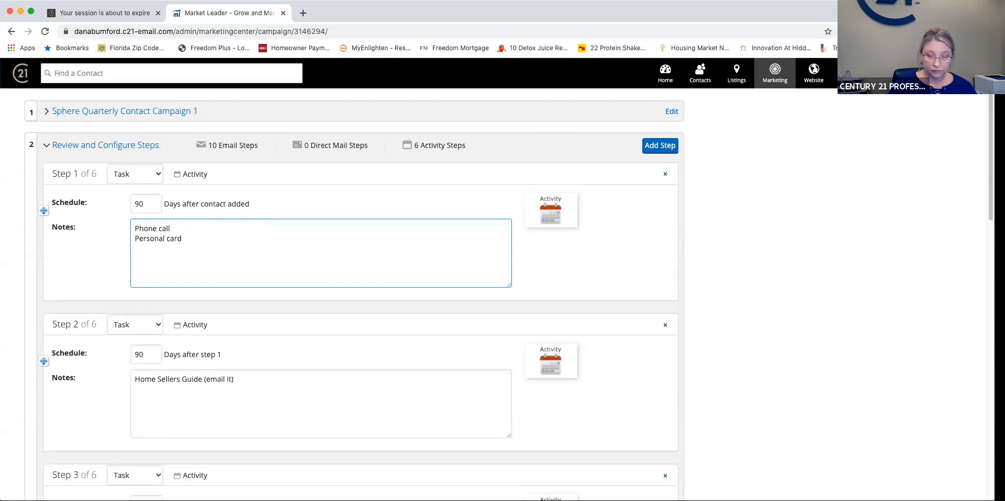
key("Return")
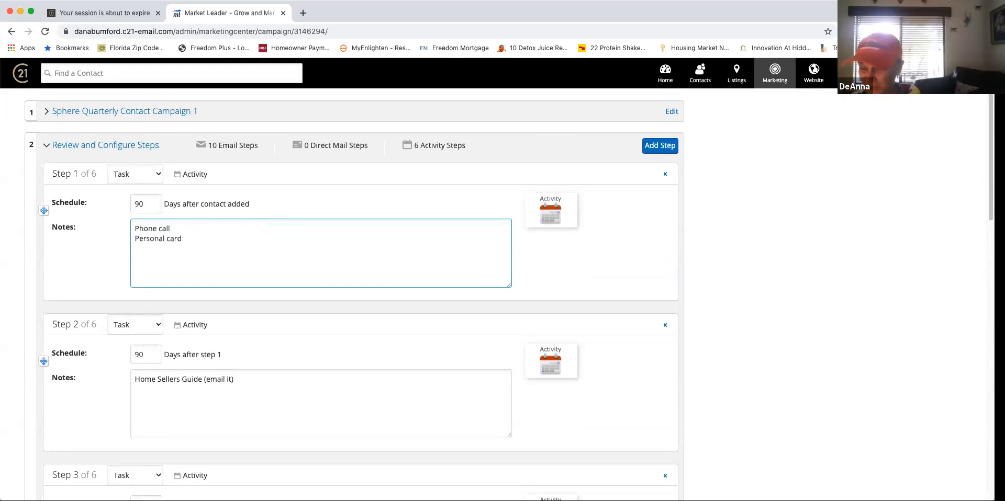
type("Per")
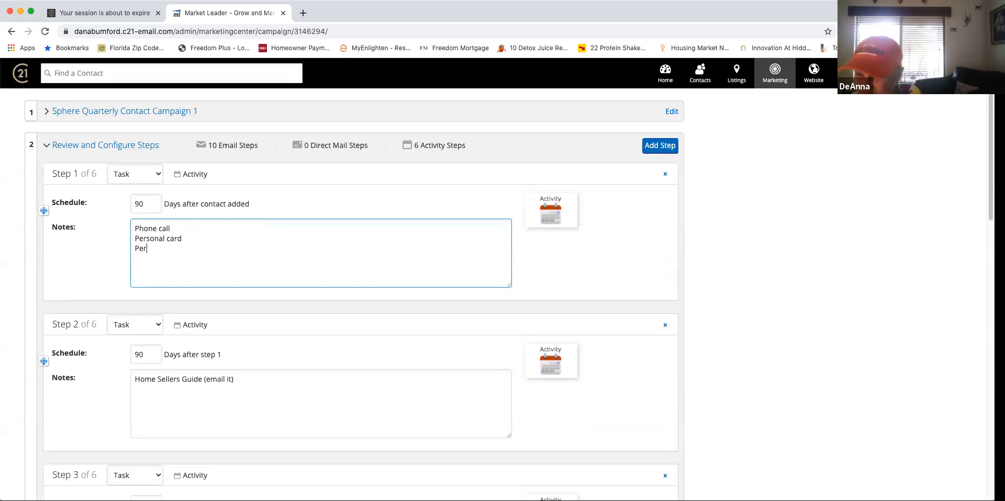
type("sonal email ")
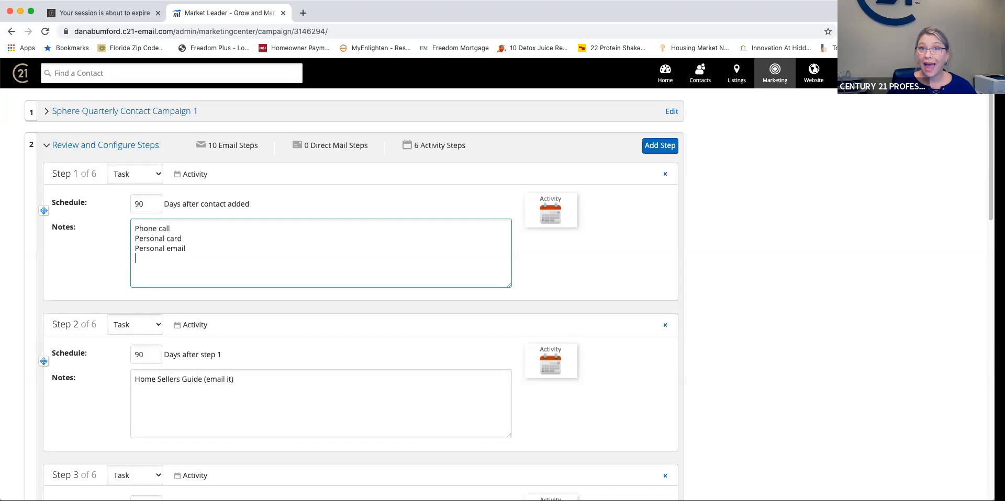
type("Video ")
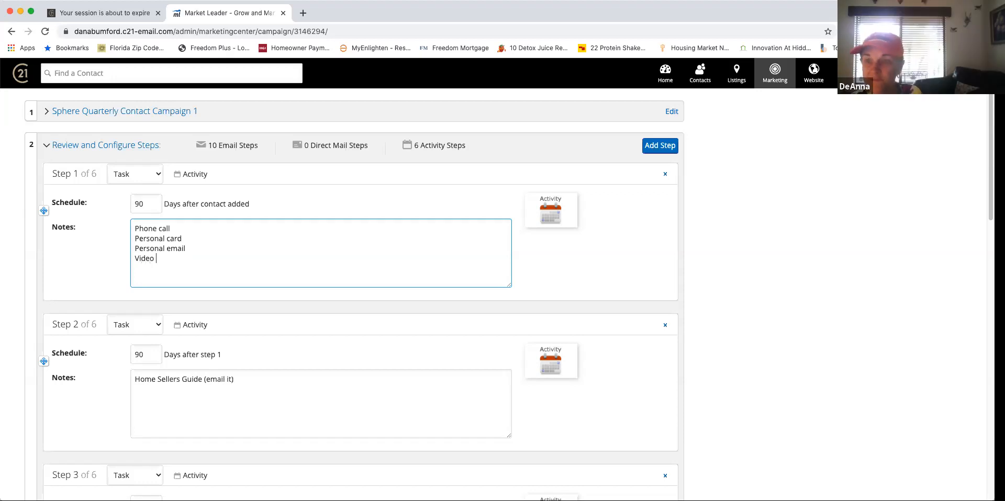
type("text ")
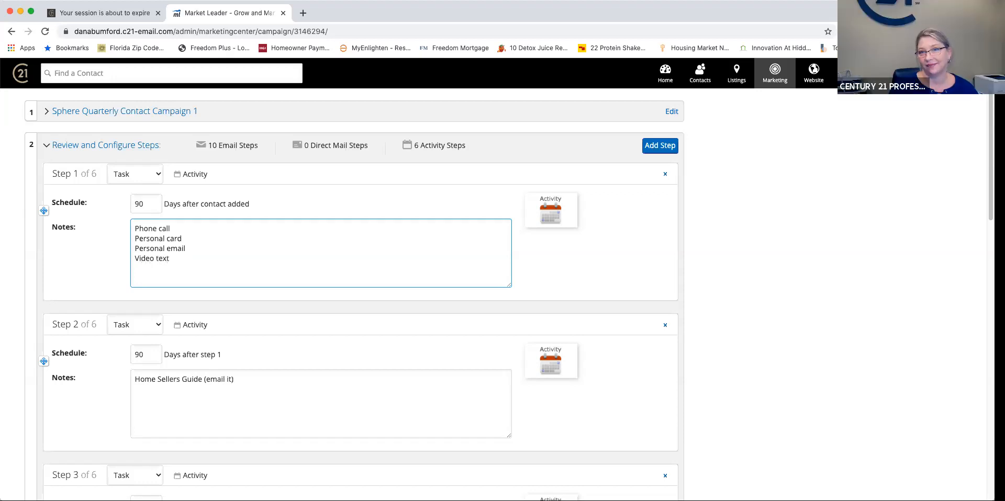
Add the lines Text, Message on Social Media and Coffee date to step 1's notes.
type("Text")
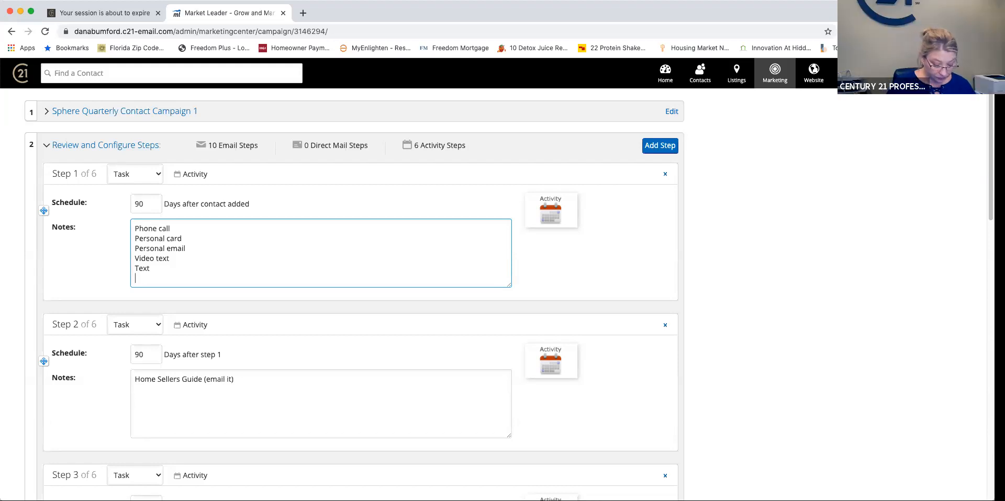
key("Return")
type("Messa")
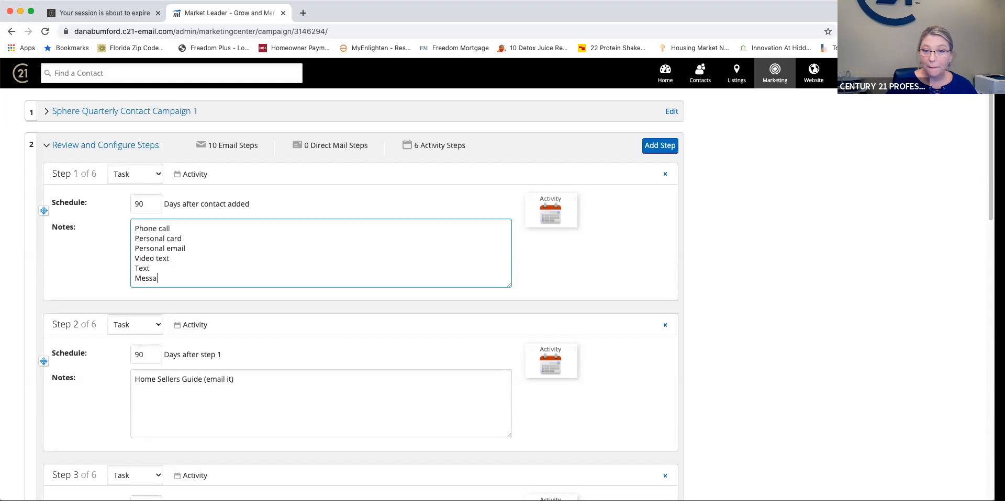
type("ge on S")
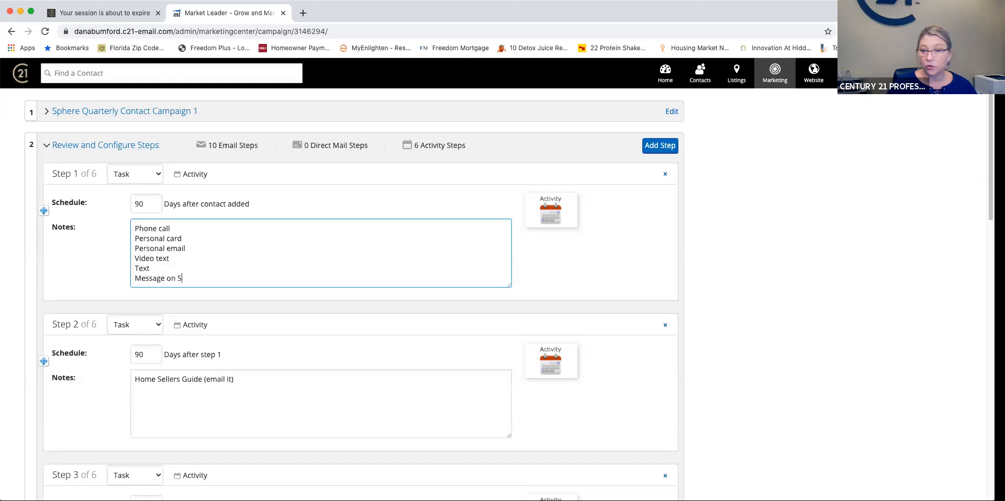
type("ocial Media")
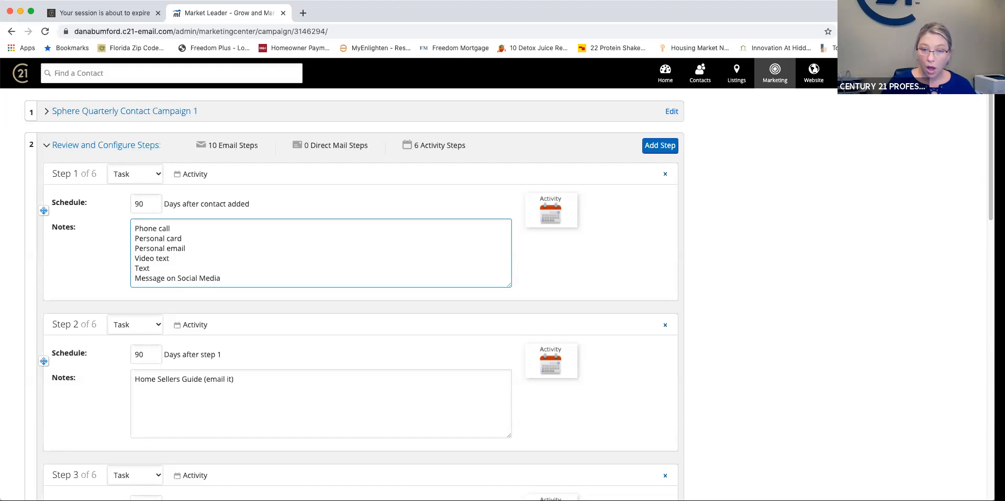
key("Return")
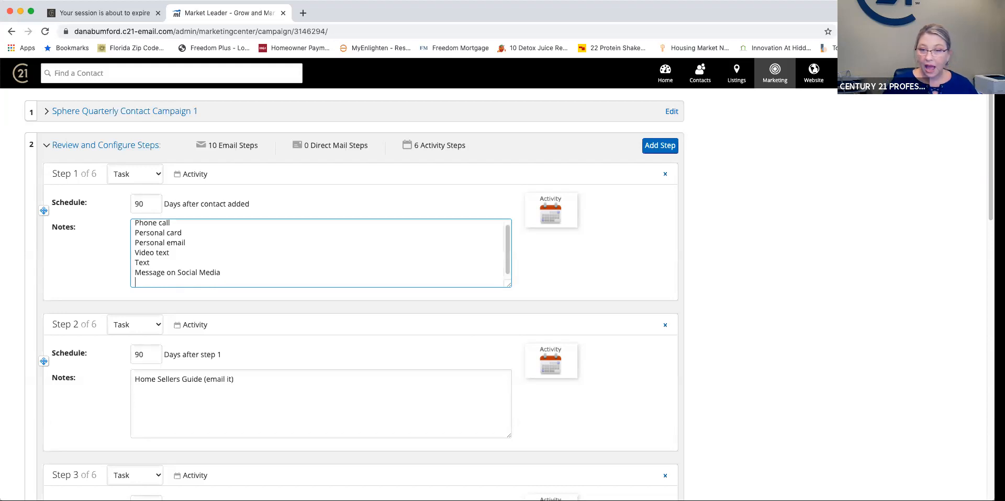
type("Co")
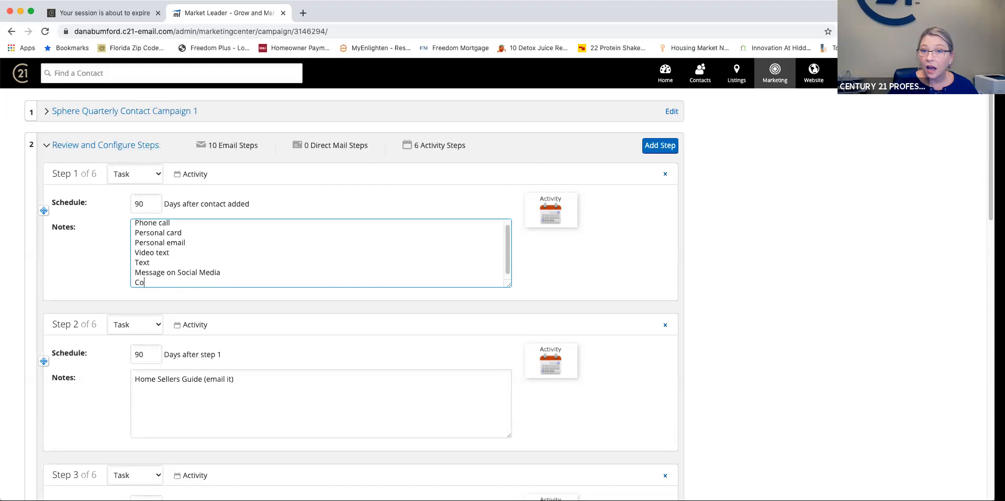
type("ffee date")
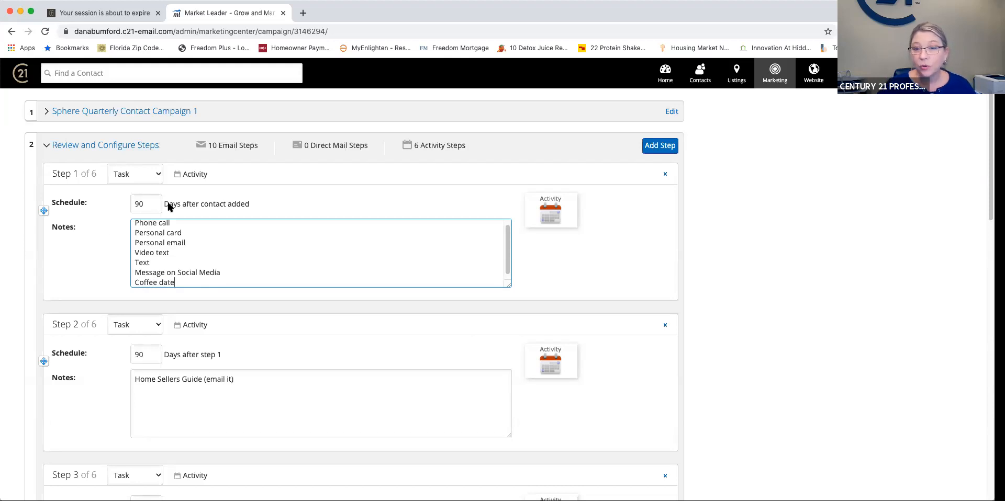
Copy all of step 1's notes and paste them over the Home Sellers Guide text in step 2's notes.
left_click_drag(177, 283, 116, 226)
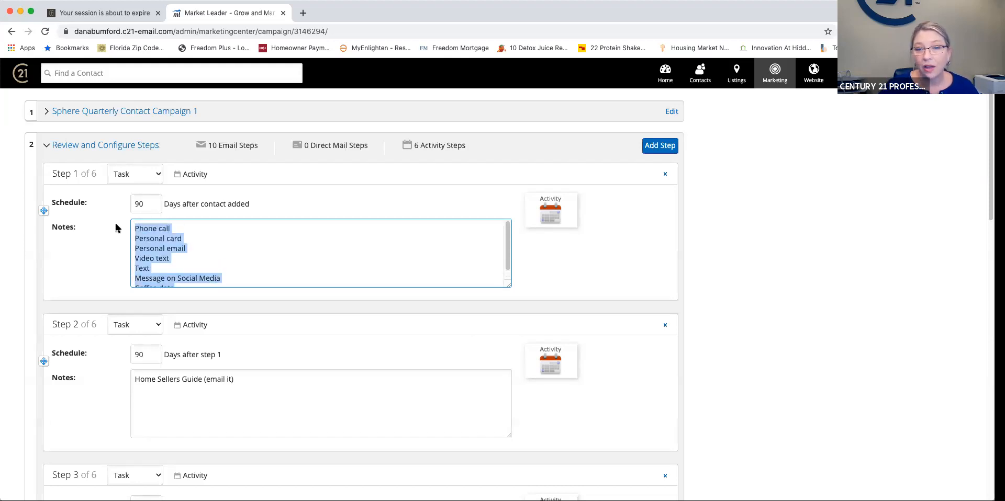
right_click(172, 239)
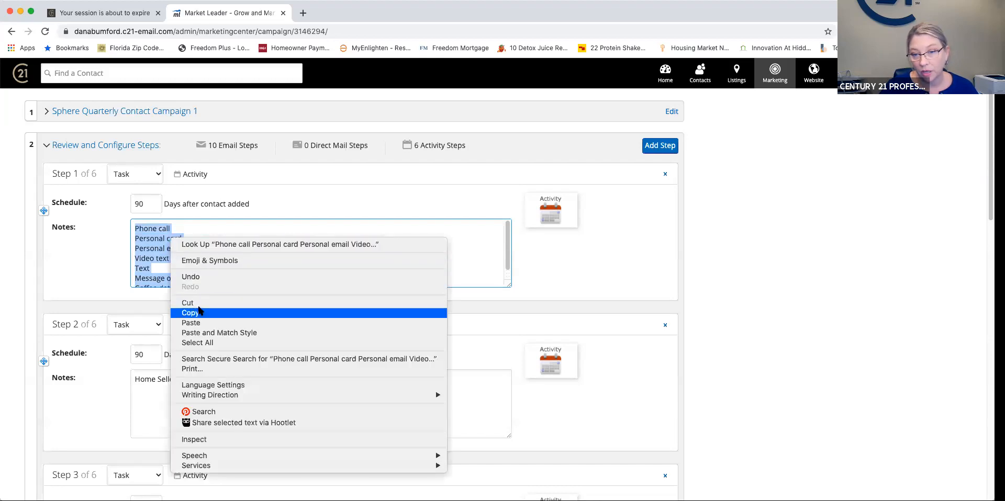
left_click(201, 312)
scroll(246, 291, "down", 1)
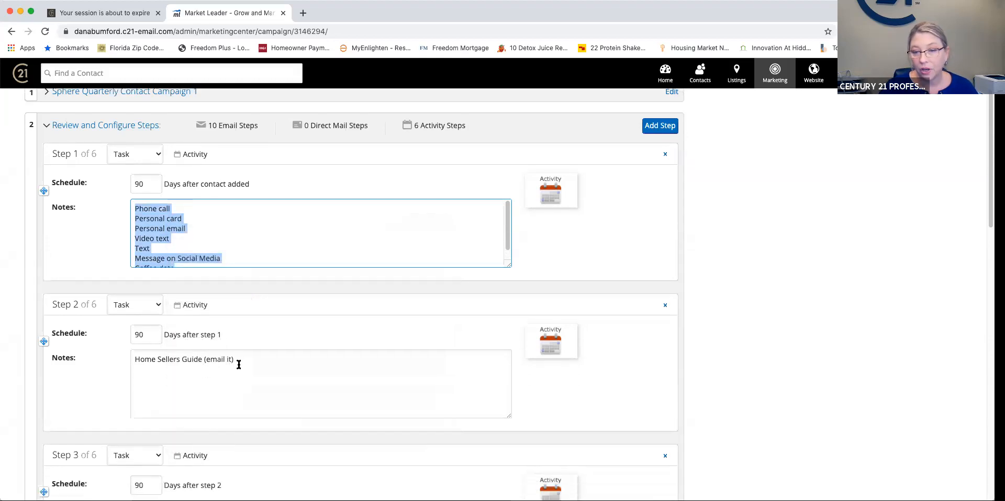
left_click_drag(237, 360, 135, 359)
right_click(151, 366)
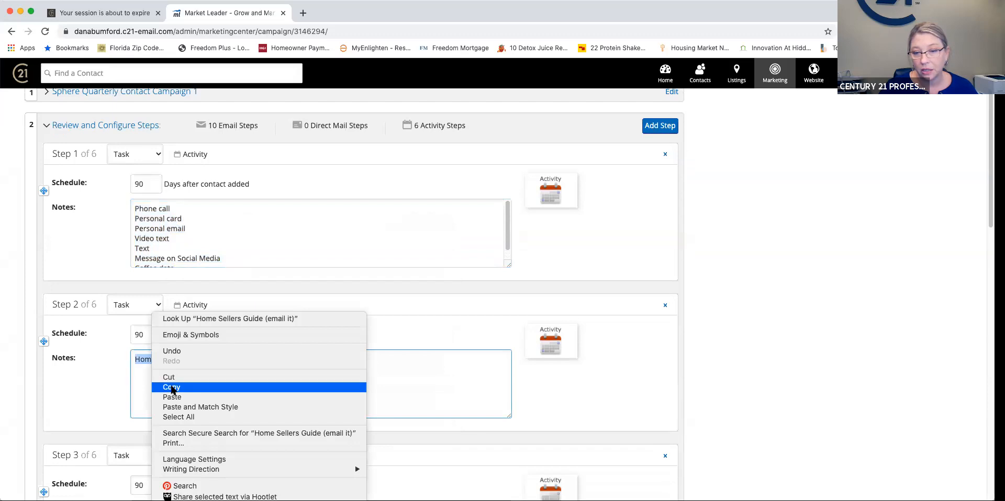
left_click(209, 397)
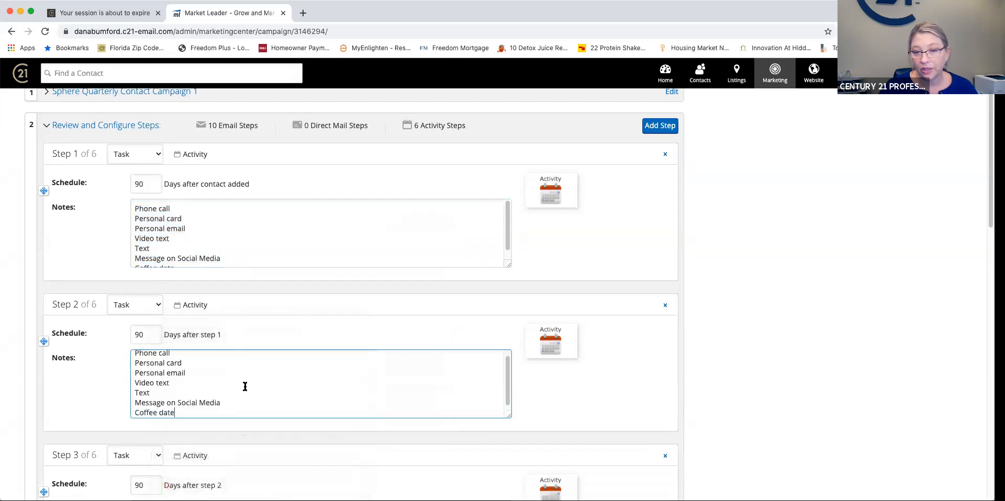
scroll(207, 219, "down", 1)
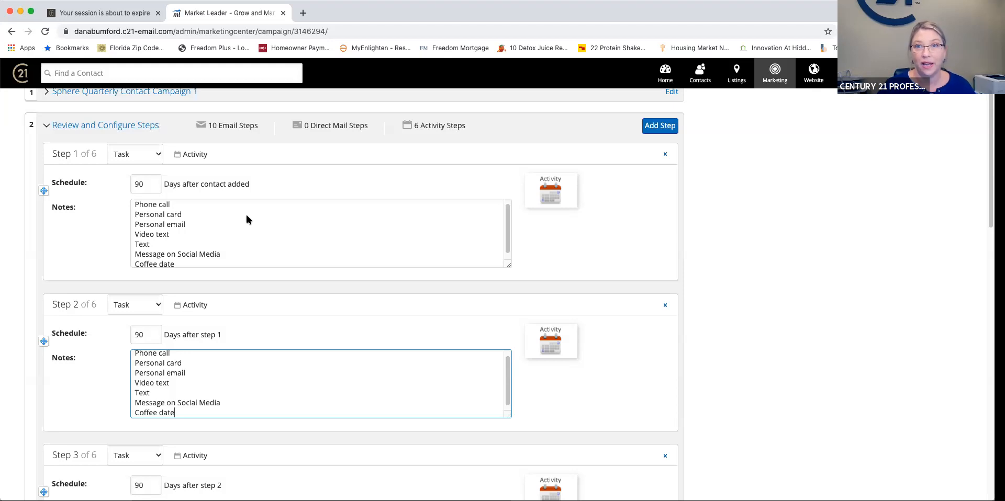
Replace the Check in Call text in step 3's notes with the copied list of contact ideas.
scroll(249, 402, "down", 1)
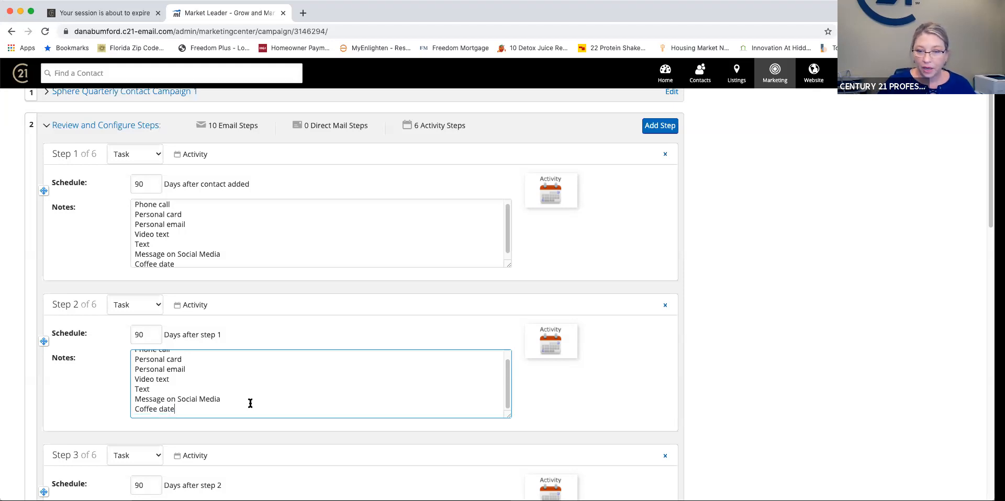
scroll(321, 410, "down", 2)
left_click_drag(269, 424, 135, 425)
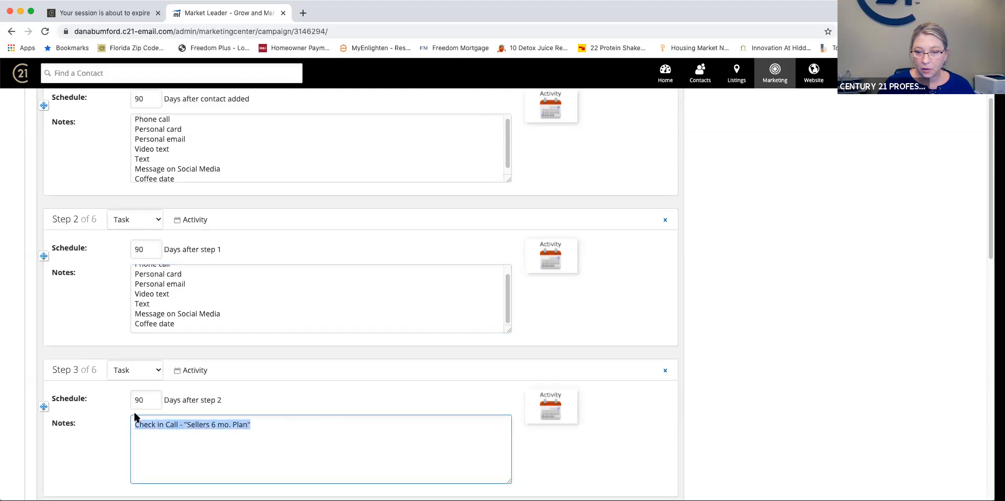
key("BackSpace")
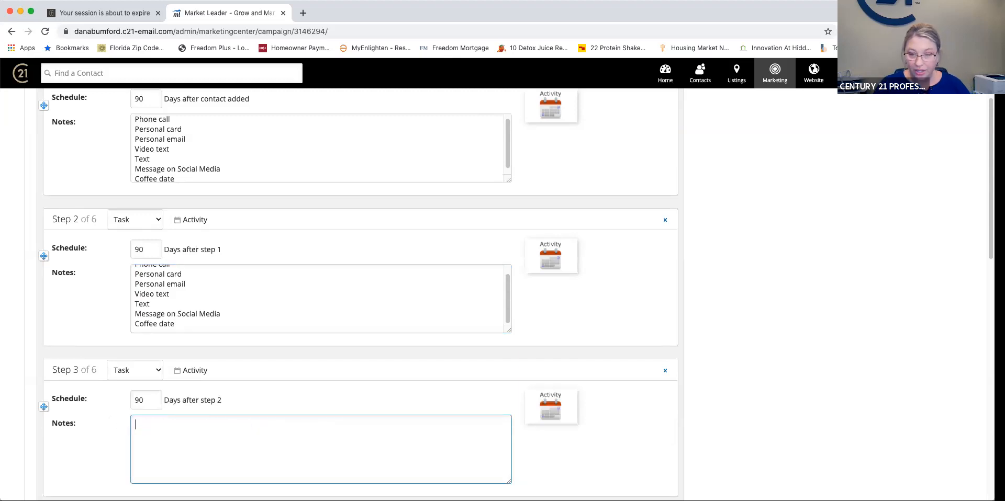
right_click(139, 428)
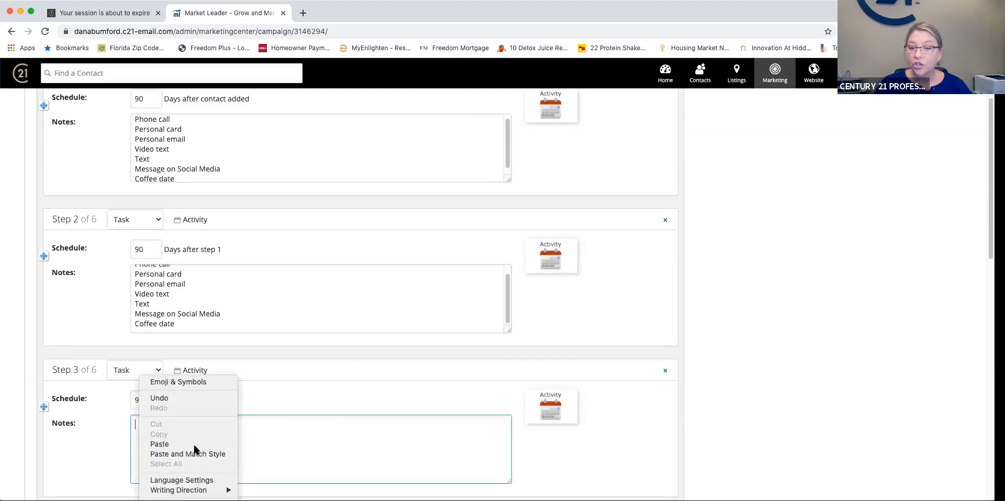
left_click(163, 445)
Set step 4's schedule to 90 days after step 3 and replace its notes with the copied contact ideas.
scroll(617, 452, "down", 5)
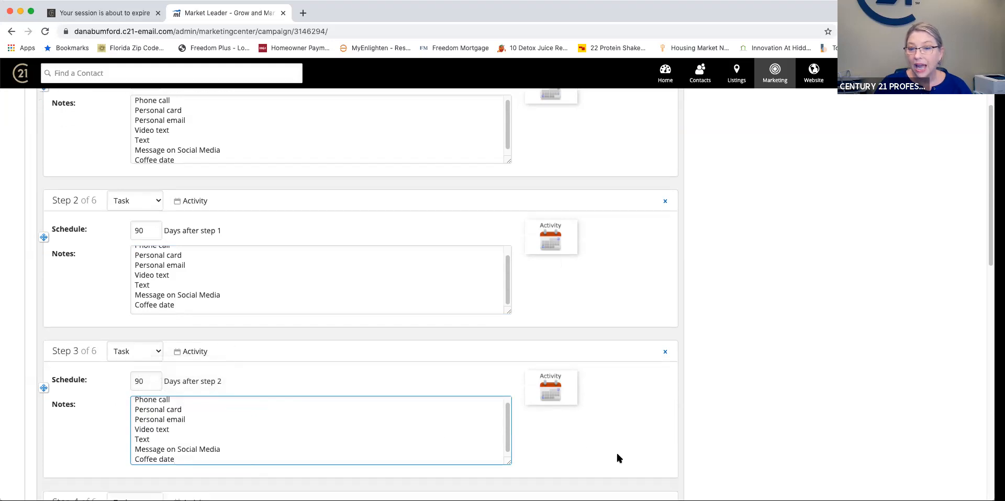
left_click_drag(450, 306, 96, 304)
key("BackSpace")
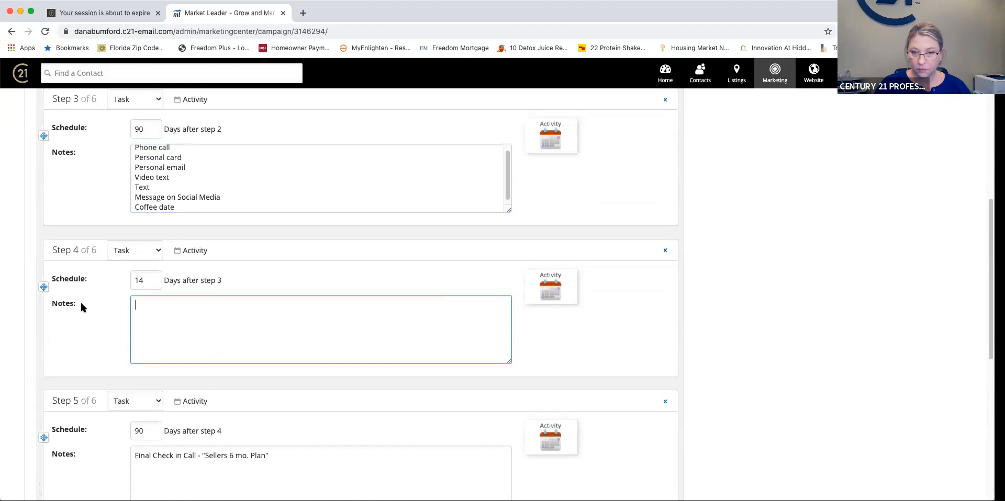
double_click(140, 280)
type("90")
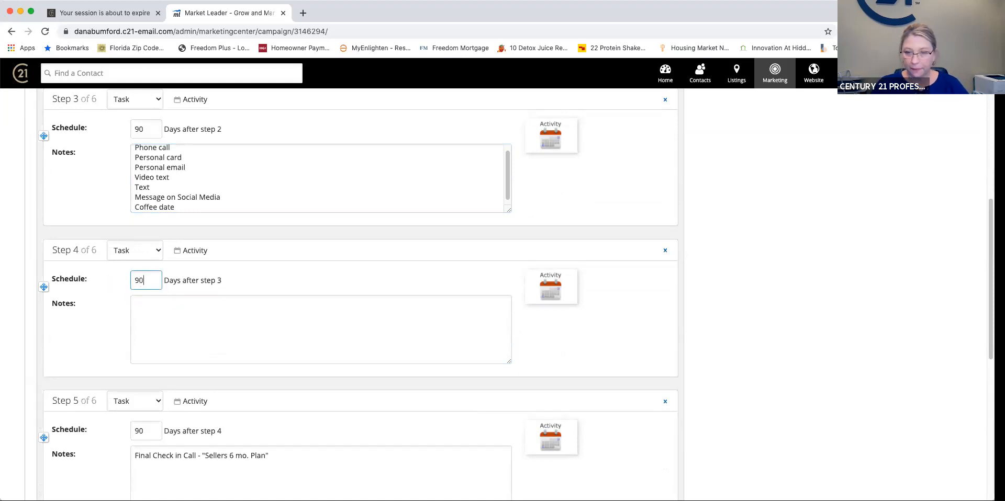
left_click(140, 304)
right_click(145, 307)
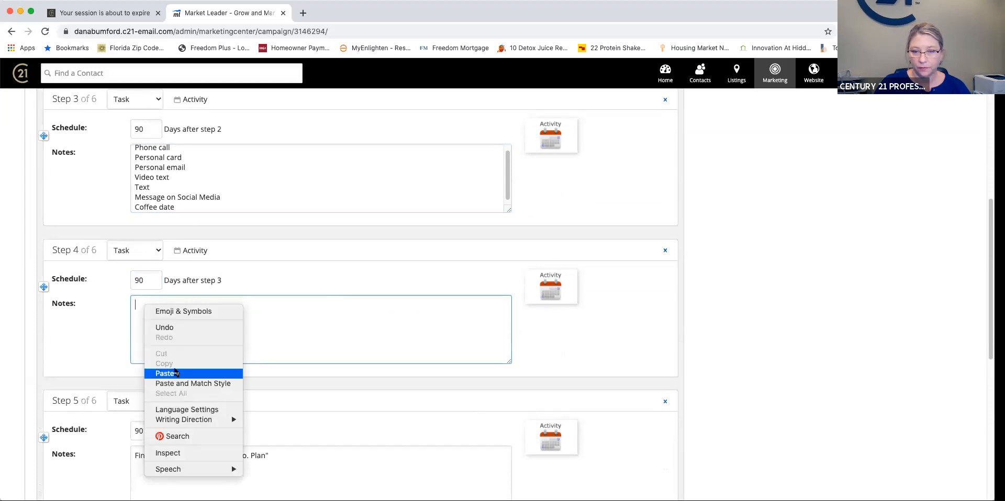
left_click(190, 374)
Replace the Final Check in Call text in step 5's notes with the copied list of contact ideas.
scroll(277, 369, "down", 3)
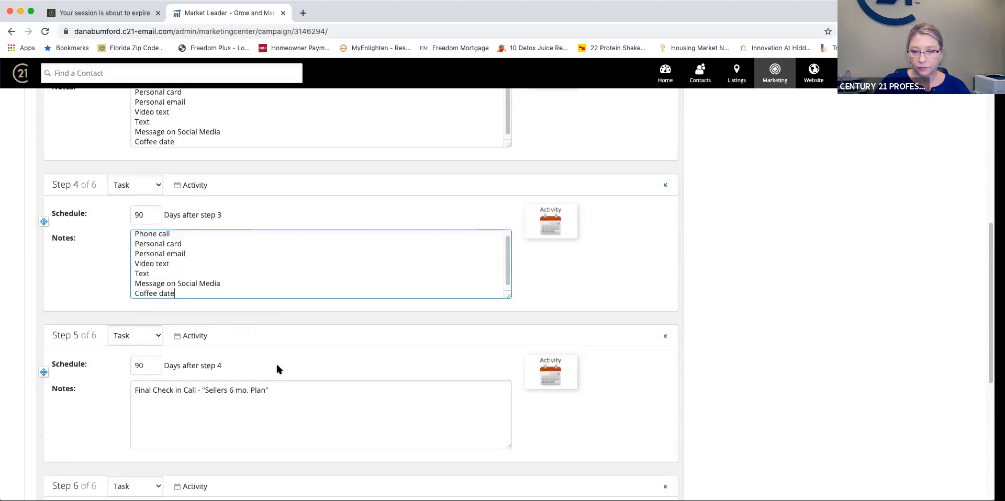
left_click_drag(287, 388, 87, 376)
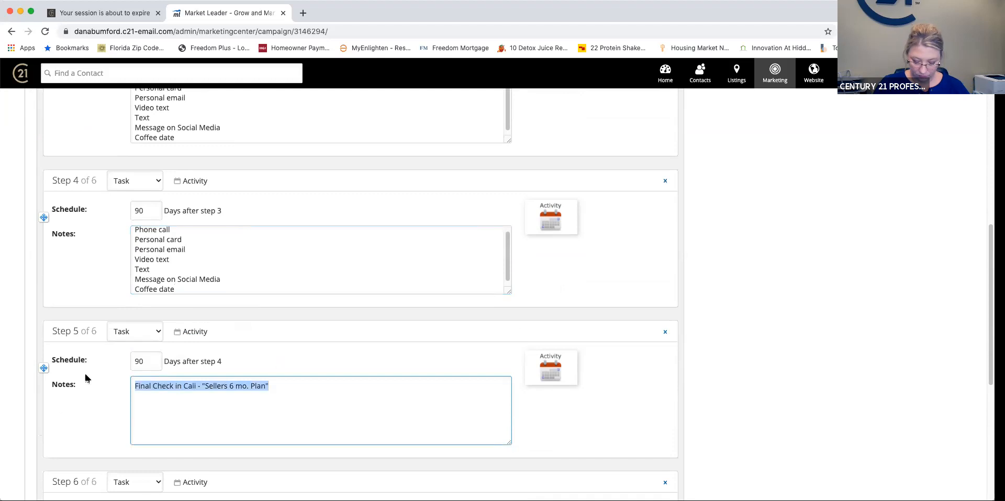
key("BackSpace")
right_click(144, 384)
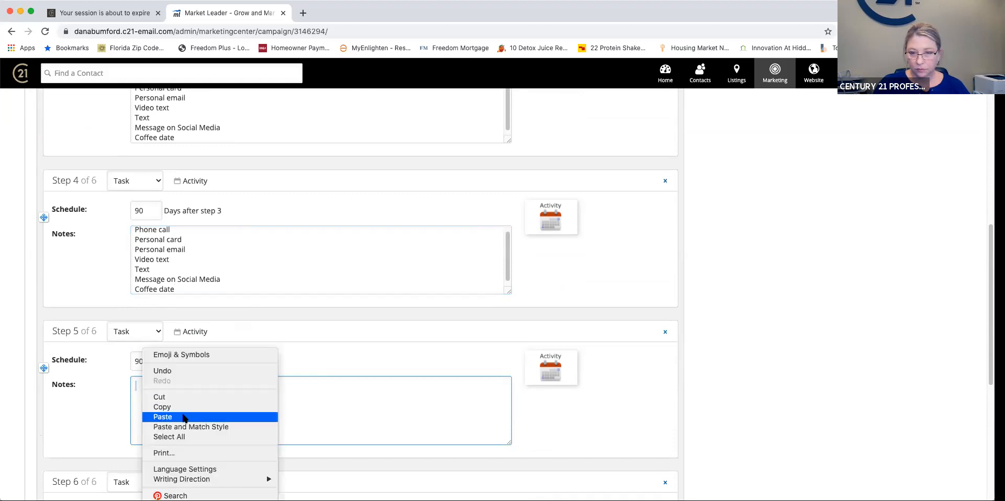
left_click(284, 418)
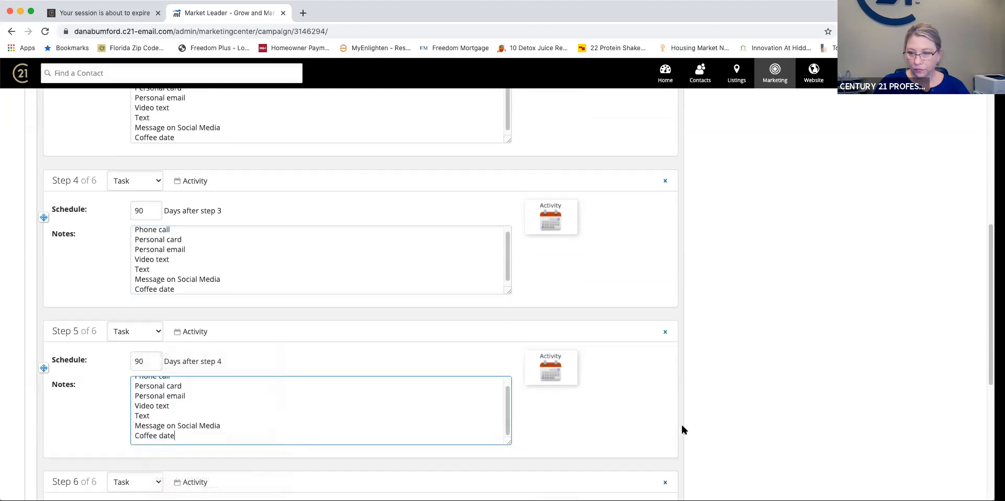
Replace the campaign conclusion alert in step 6's notes with the copied list of contact ideas.
scroll(739, 424, "down", 5)
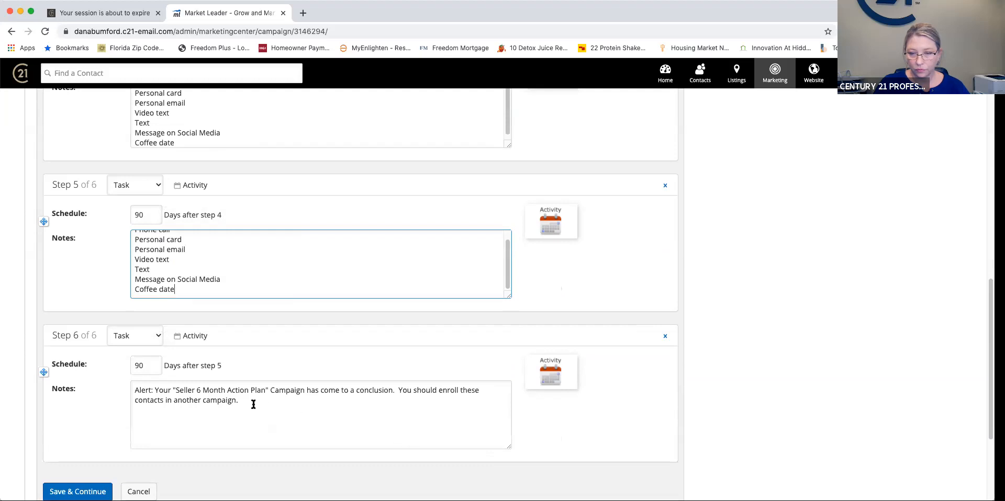
left_click_drag(253, 403, 93, 388)
key("BackSpace")
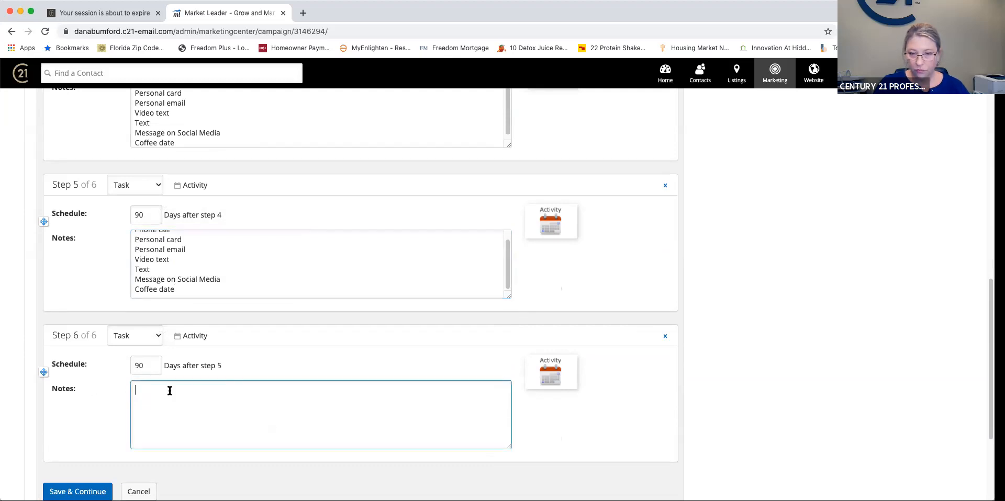
right_click(136, 391)
left_click(160, 417)
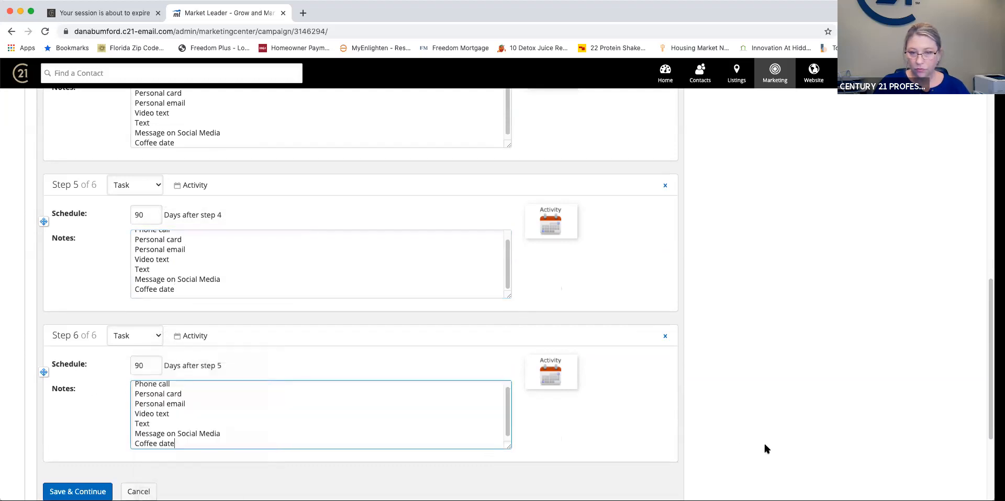
Check the schedules and notes of all six activity steps and save the step configuration.
scroll(742, 440, "down", 5)
scroll(743, 443, "up", 12)
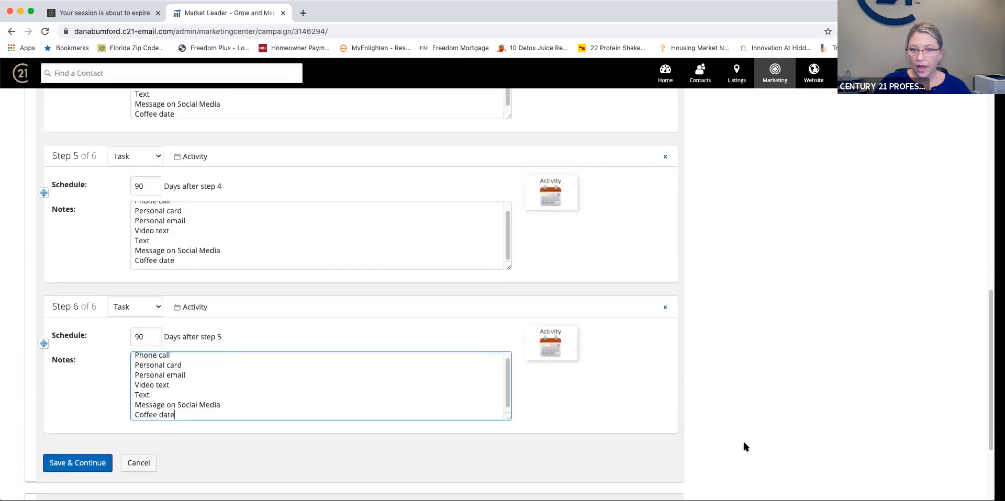
scroll(745, 446, "up", 3)
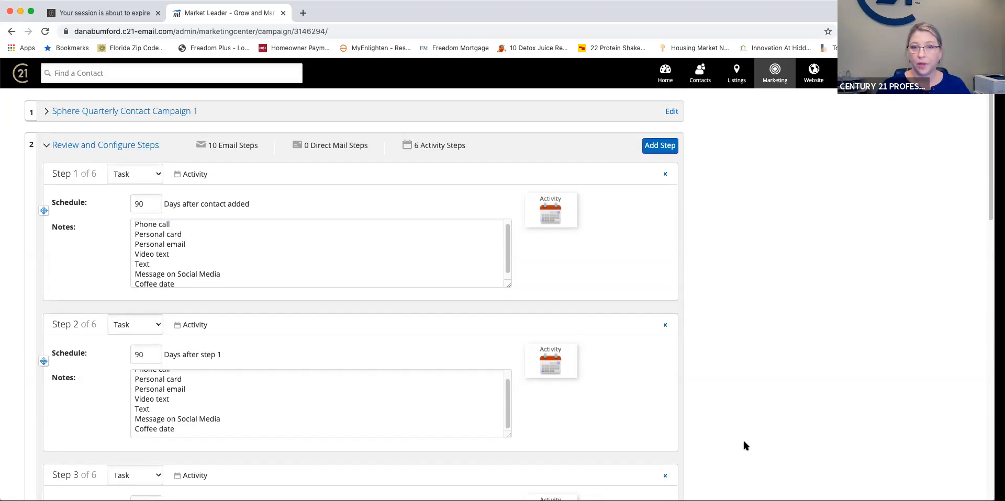
scroll(348, 442, "down", 10)
left_click(351, 441)
scroll(353, 438, "down", 4)
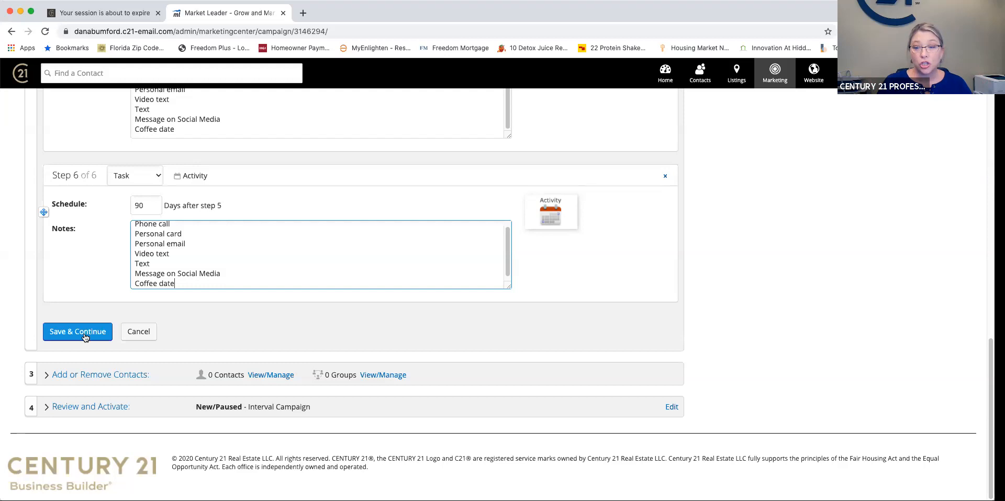
scroll(285, 293, "up", 15)
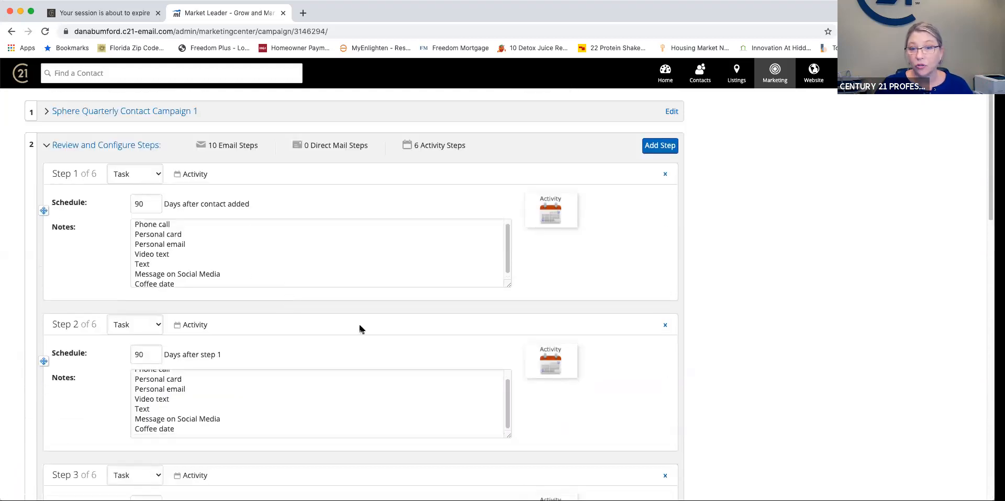
scroll(338, 349, "down", 1)
scroll(338, 349, "down", 3)
scroll(306, 312, "down", 8)
scroll(308, 321, "down", 4)
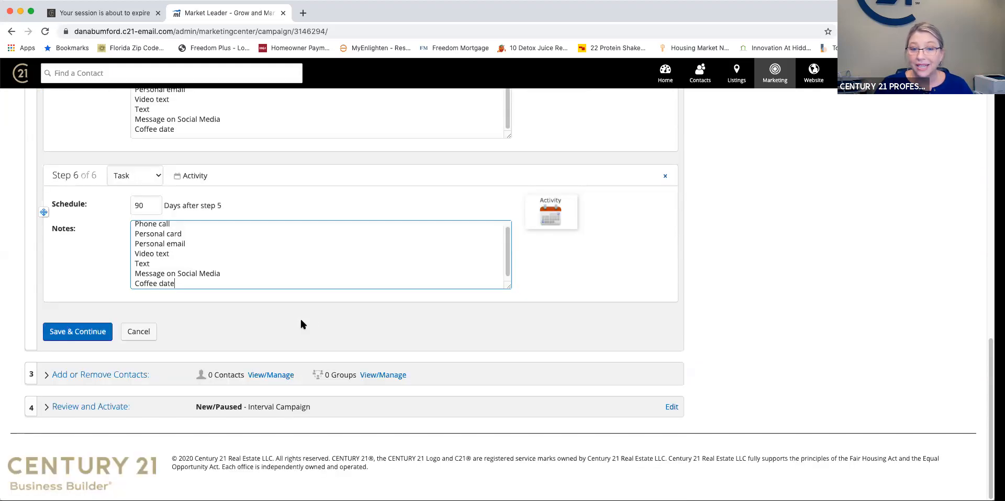
left_click(85, 331)
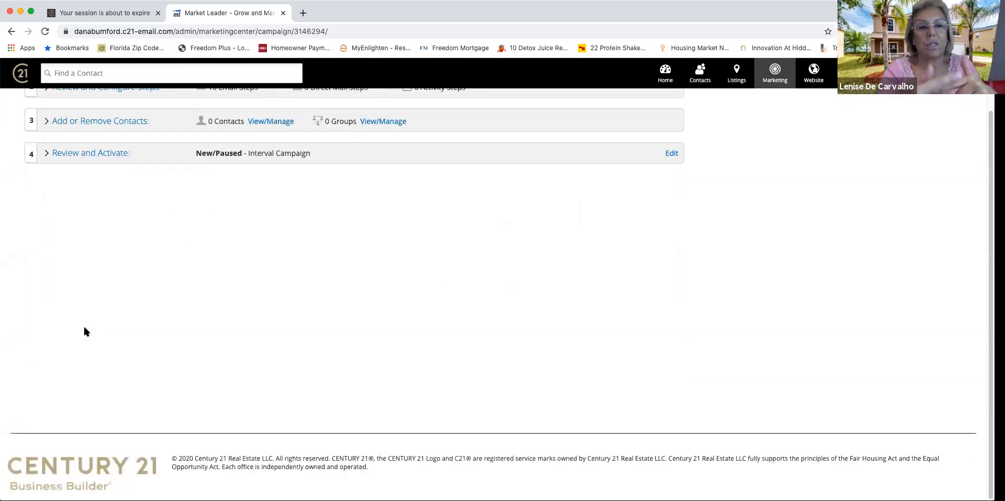
Reopen the campaign's step configuration, discarding unsaved edits, and review the schedules and notes of all six steps.
scroll(354, 287, "up", 2)
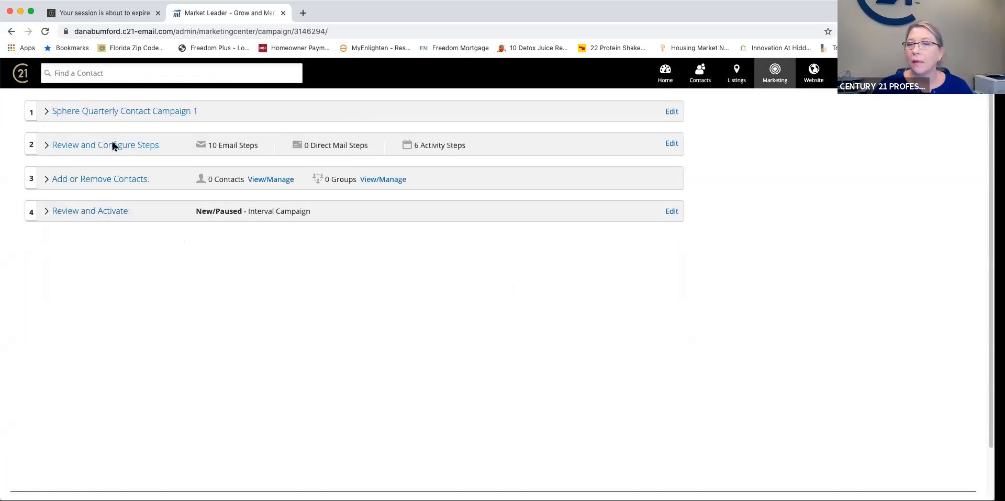
left_click(113, 146)
left_click(495, 311)
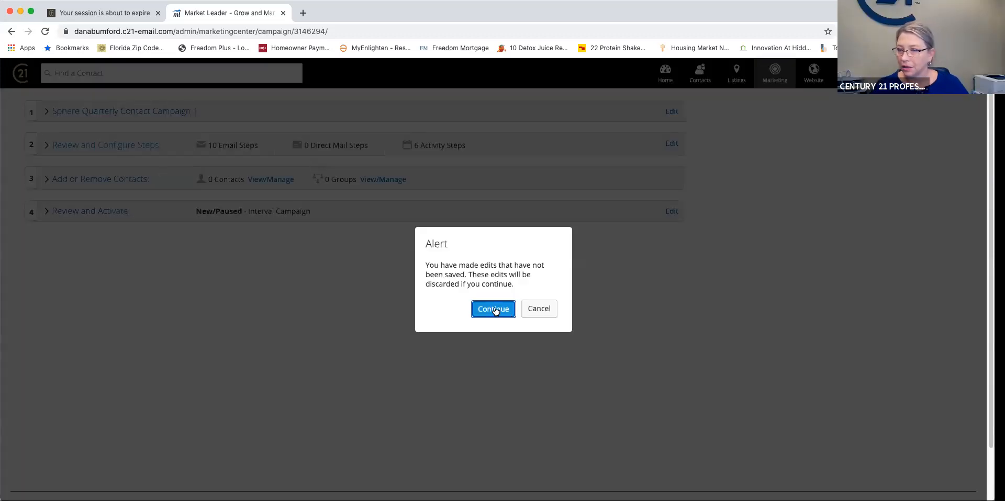
scroll(340, 235, "down", 1)
scroll(730, 257, "down", 5)
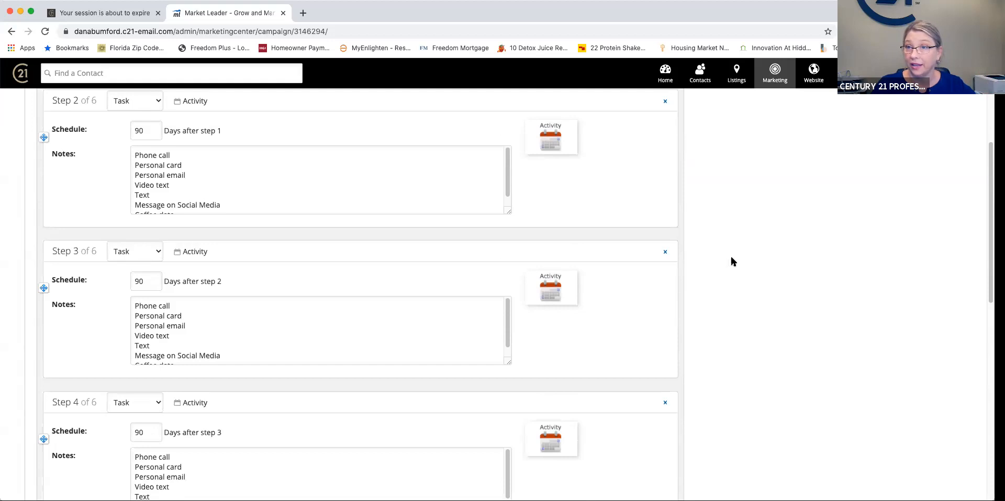
scroll(731, 258, "down", 6)
scroll(730, 260, "down", 2)
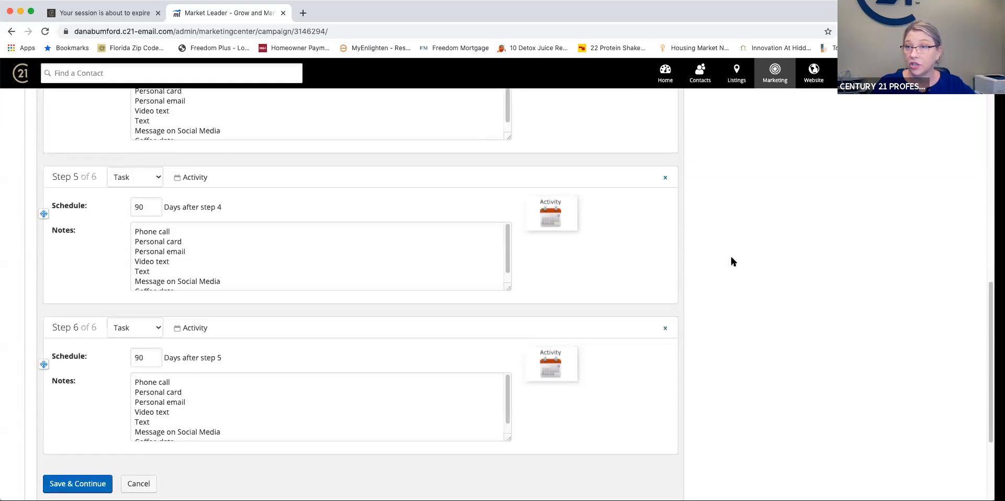
scroll(731, 257, "up", 13)
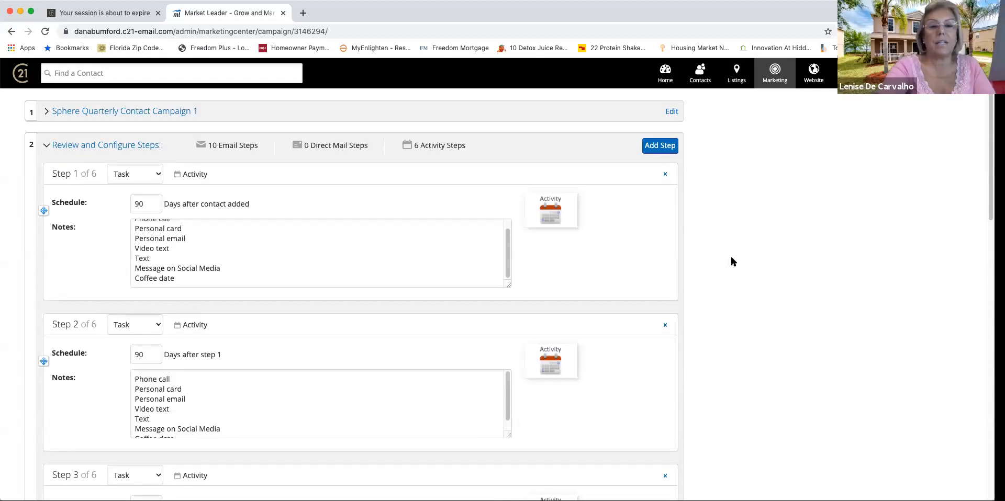
scroll(731, 262, "down", 4)
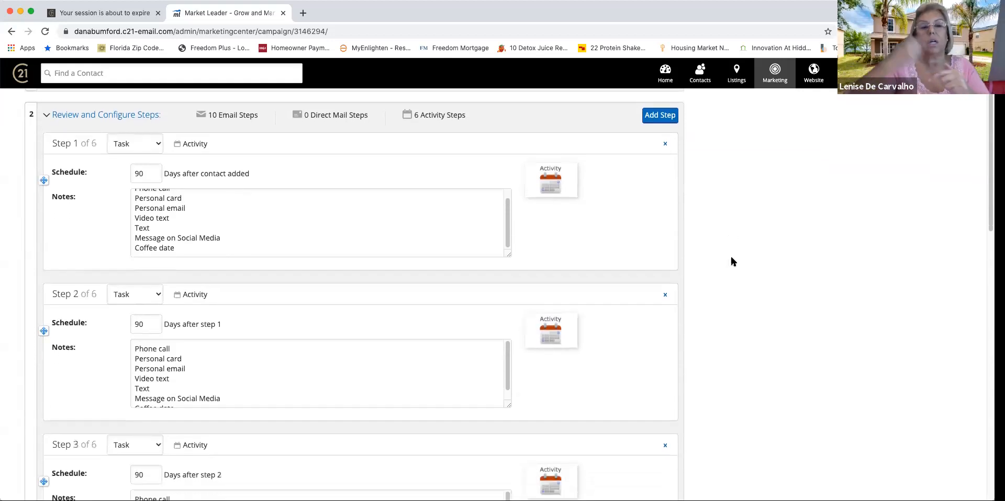
scroll(731, 262, "down", 12)
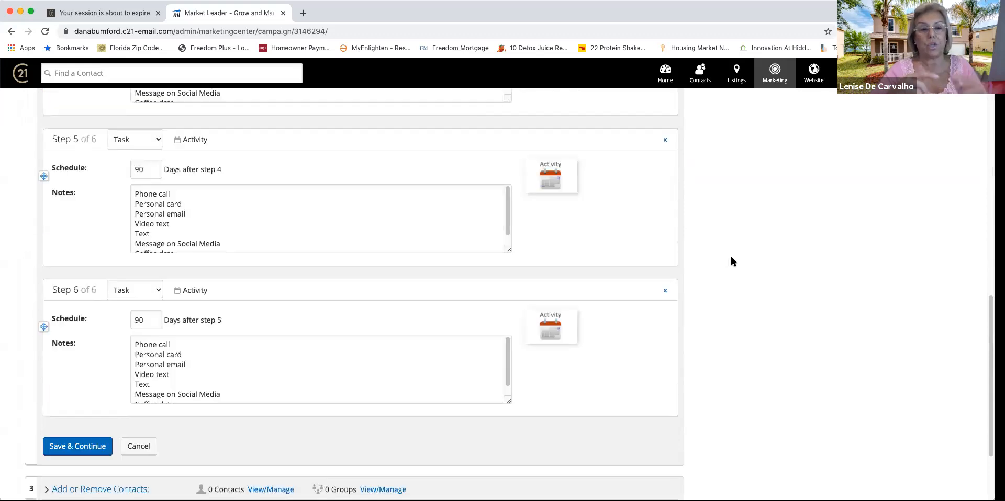
scroll(731, 262, "down", 3)
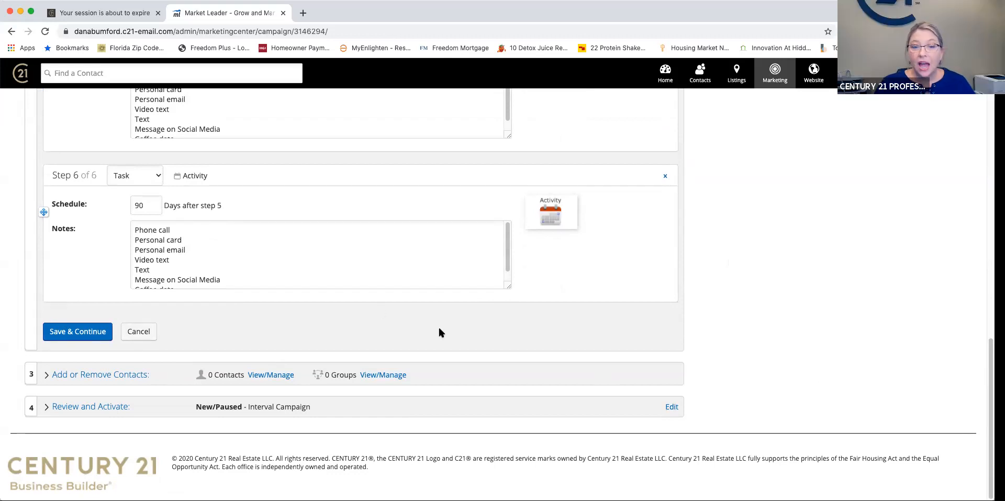
View the groups that can be added to the campaign and close the selection without adding any.
left_click(109, 376)
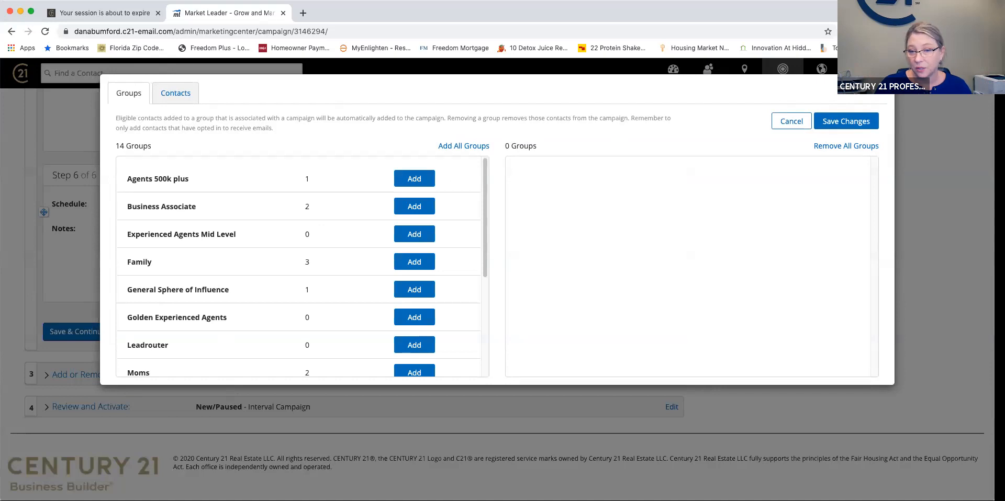
left_click(446, 402)
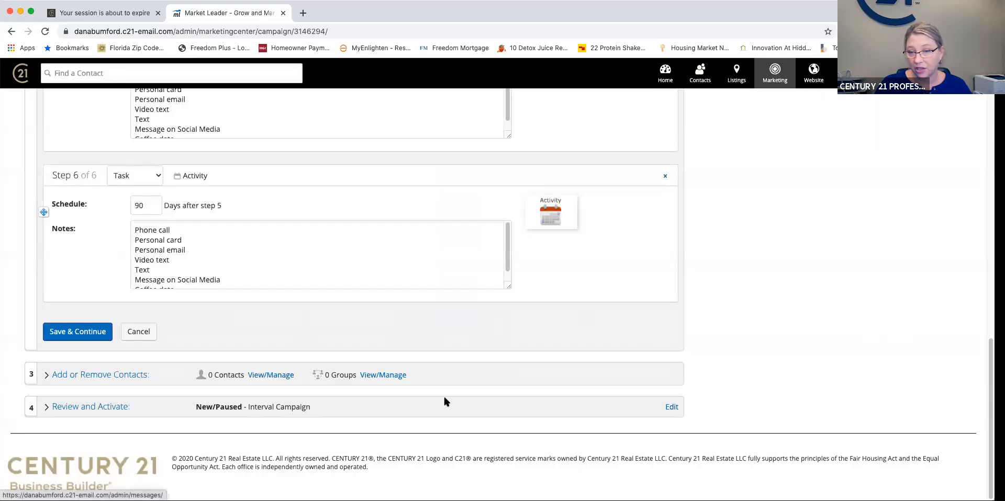
Save the step configuration and accept the campaign review and email opt-in agreement under Review and Activate.
left_click(80, 335)
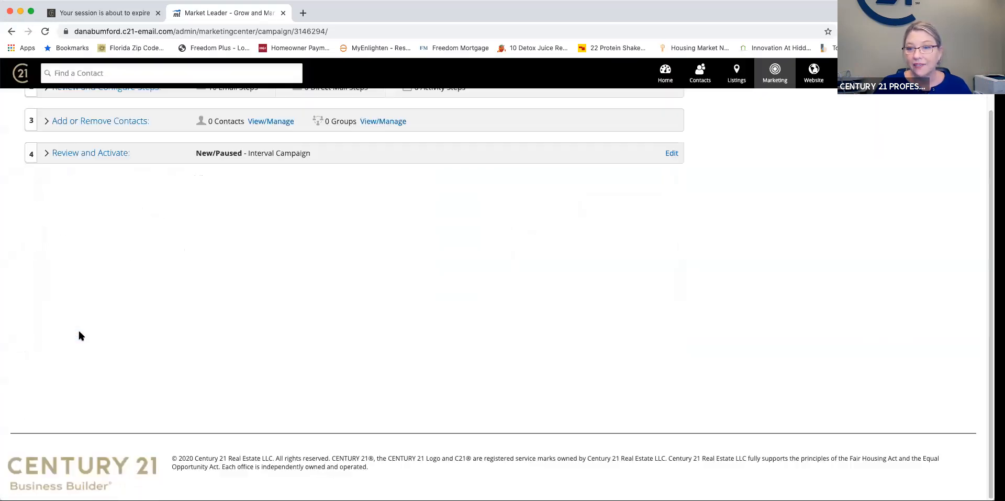
scroll(246, 331, "up", 2)
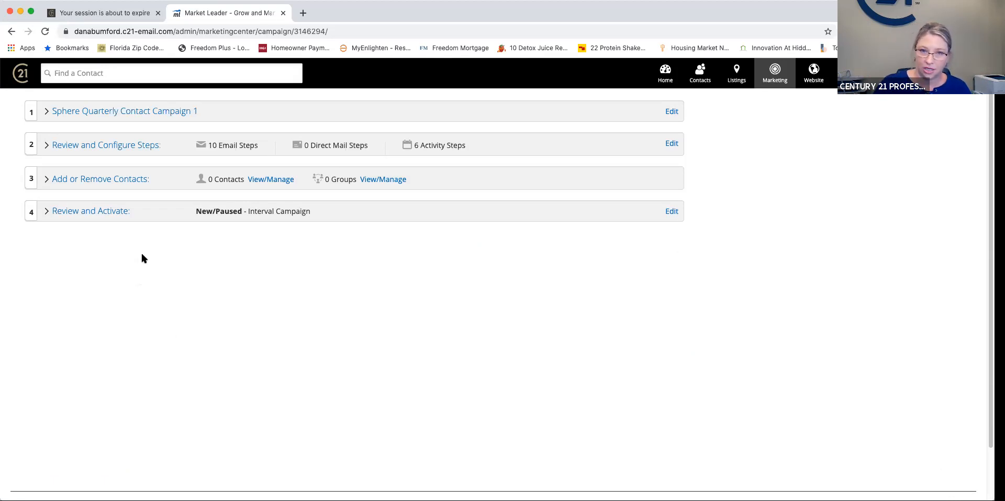
left_click(91, 214)
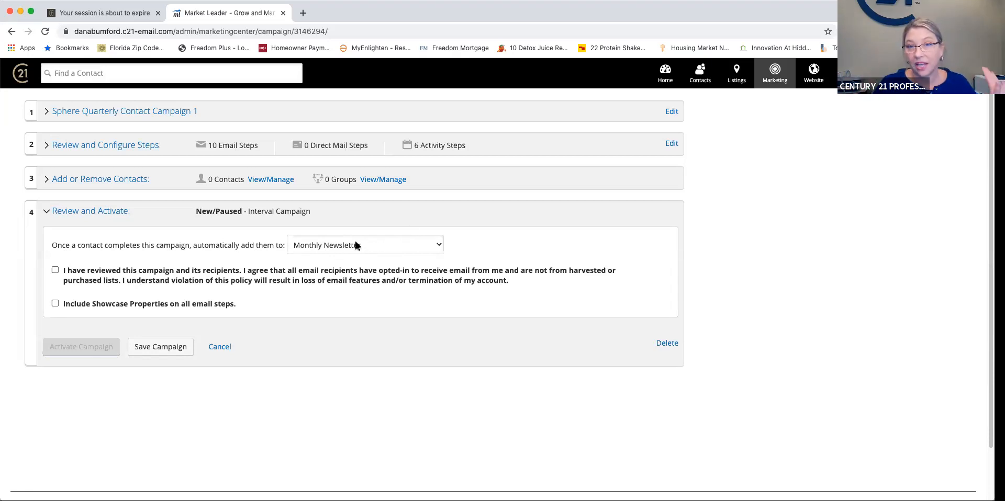
left_click(55, 270)
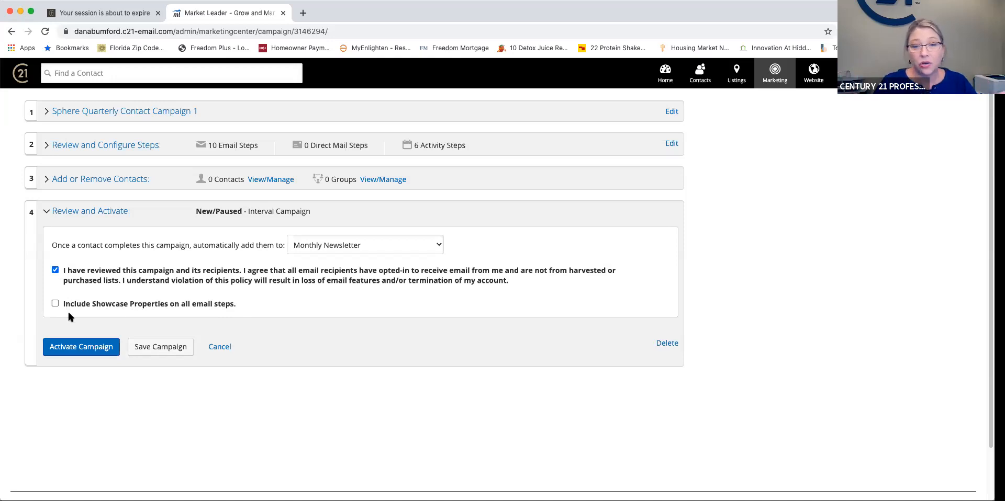
Activate Sphere Quarterly Contact Campaign 1 and duplicate it as Sphere Quarterly Contact Campaign 2.
left_click(95, 349)
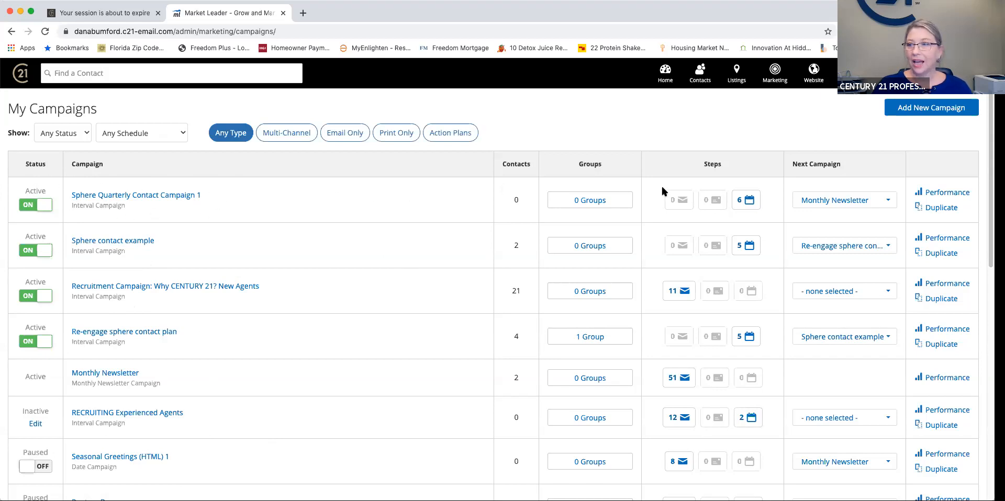
left_click(941, 208)
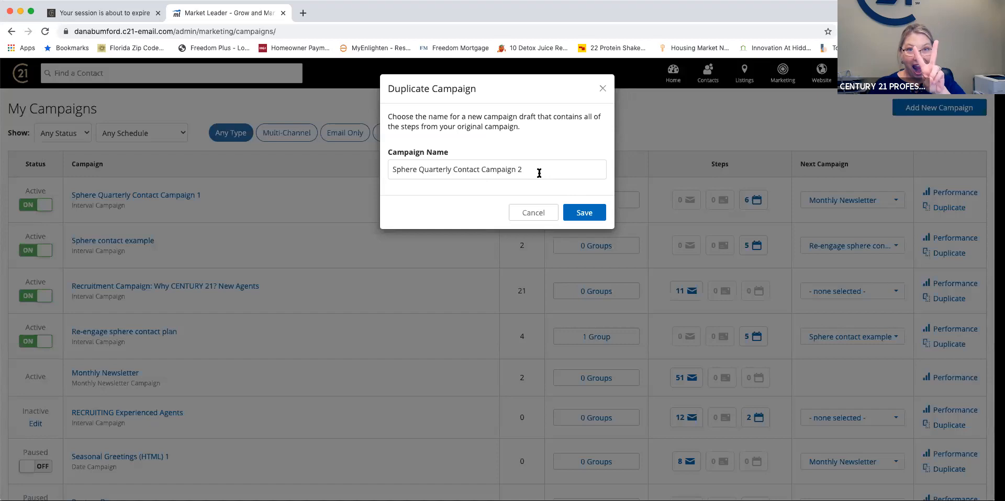
left_click(585, 214)
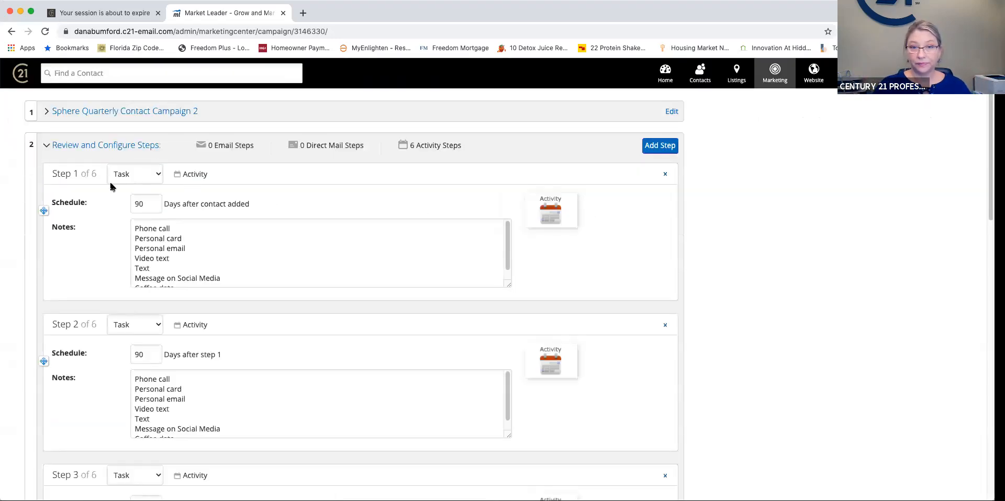
Review the schedules and notes of all six steps in the duplicated campaign and save its step configuration.
scroll(279, 220, "down", 1)
scroll(321, 279, "down", 5)
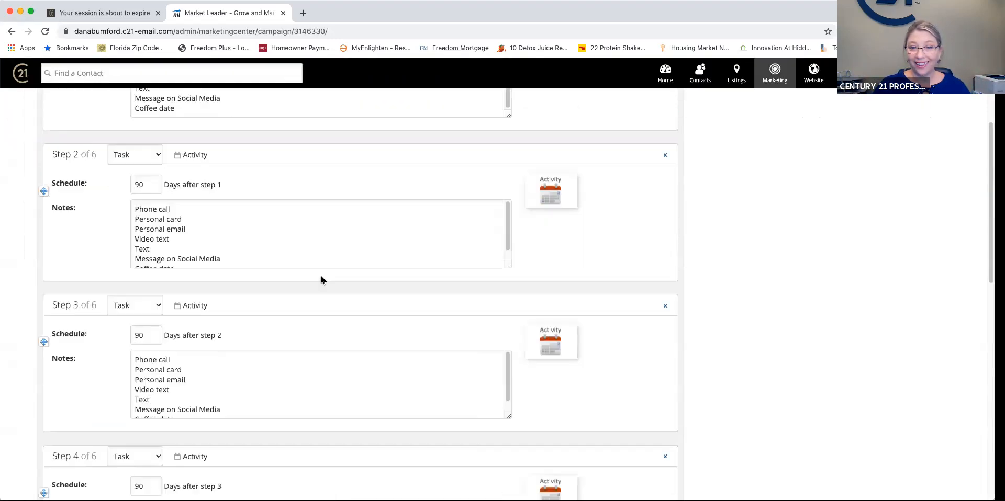
scroll(595, 317, "down", 3)
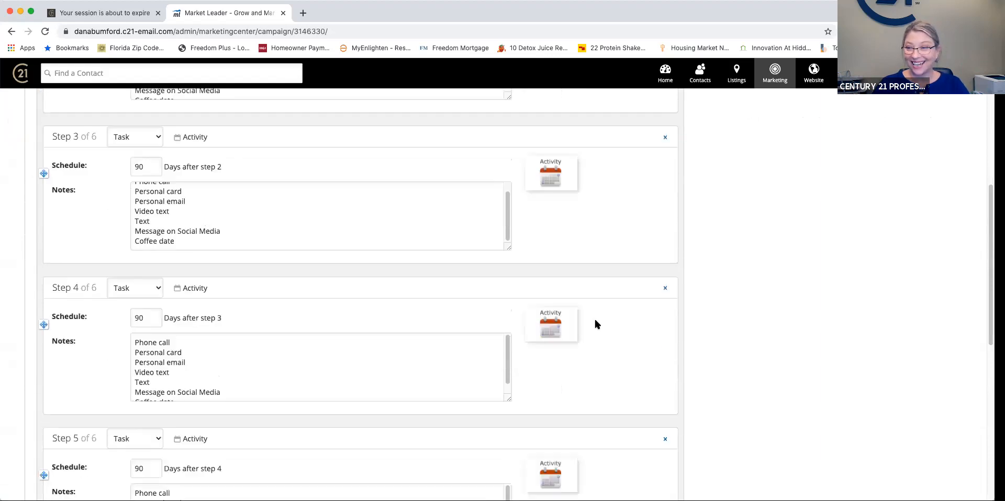
scroll(594, 321, "down", 6)
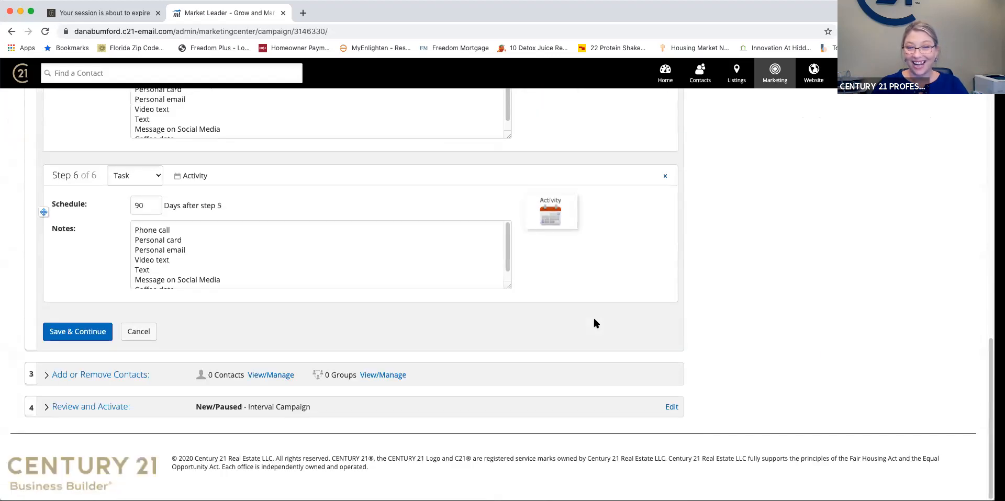
scroll(592, 321, "up", 15)
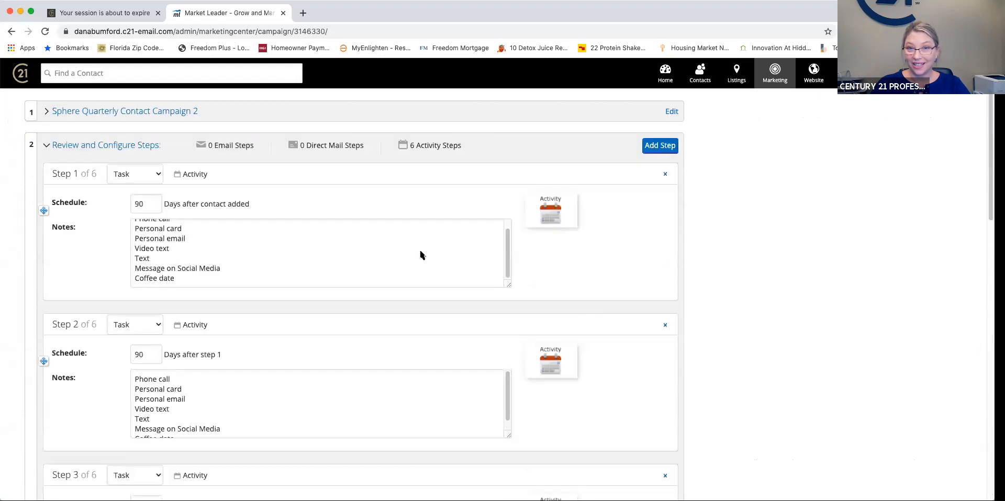
scroll(385, 230, "down", 1)
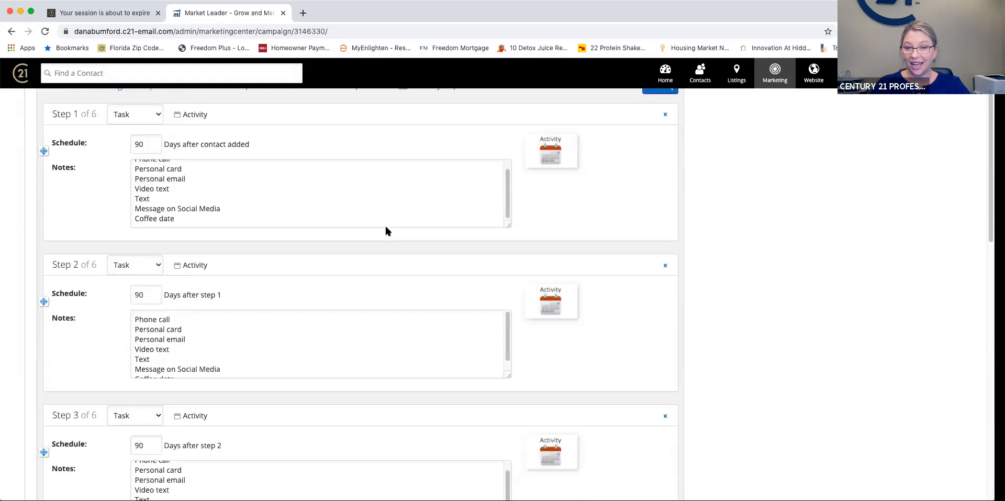
scroll(386, 231, "down", 12)
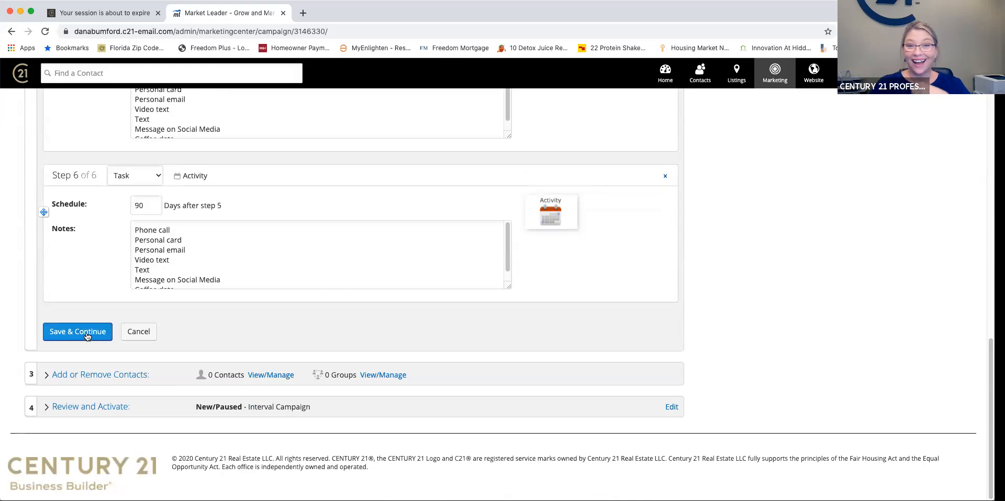
left_click(87, 335)
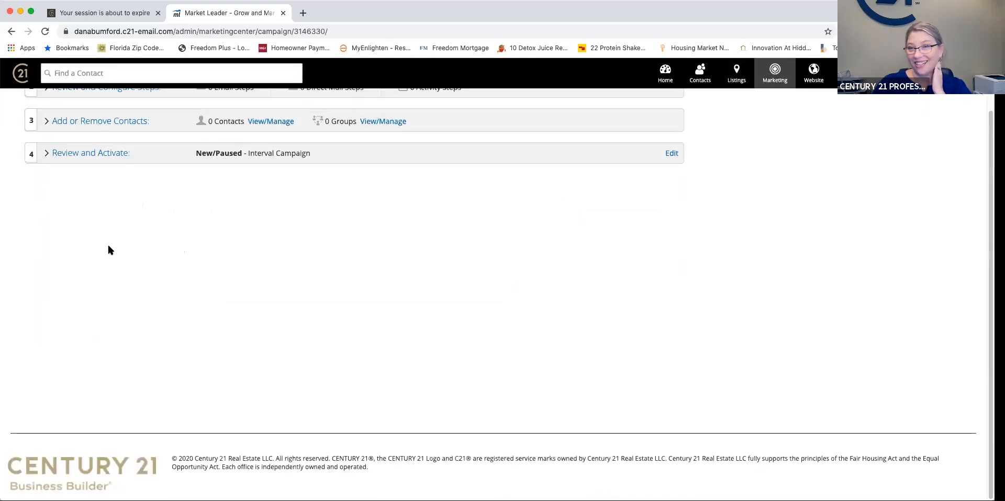
Set the duplicate to add finished contacts to Sphere Quarterly Contact Campaign 1, accept the review and opt-in agreement, and activate it.
left_click(92, 154)
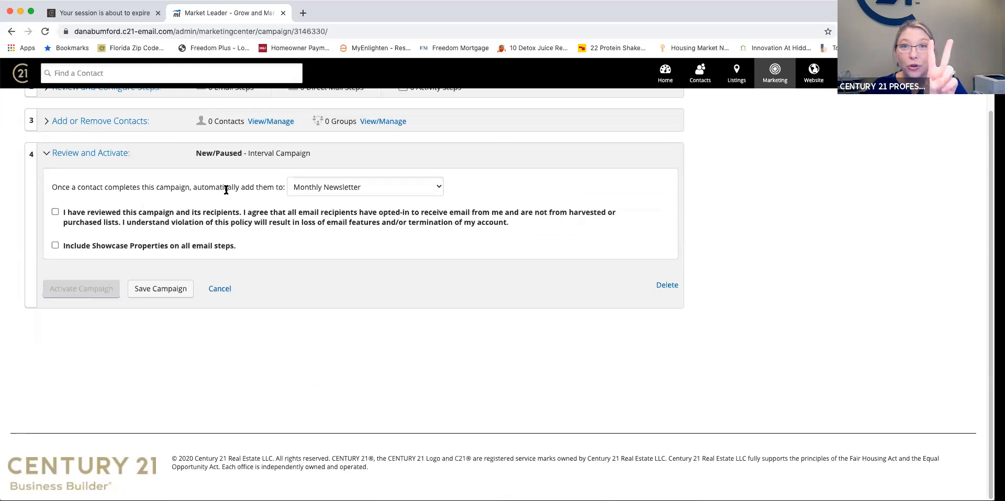
left_click(433, 189)
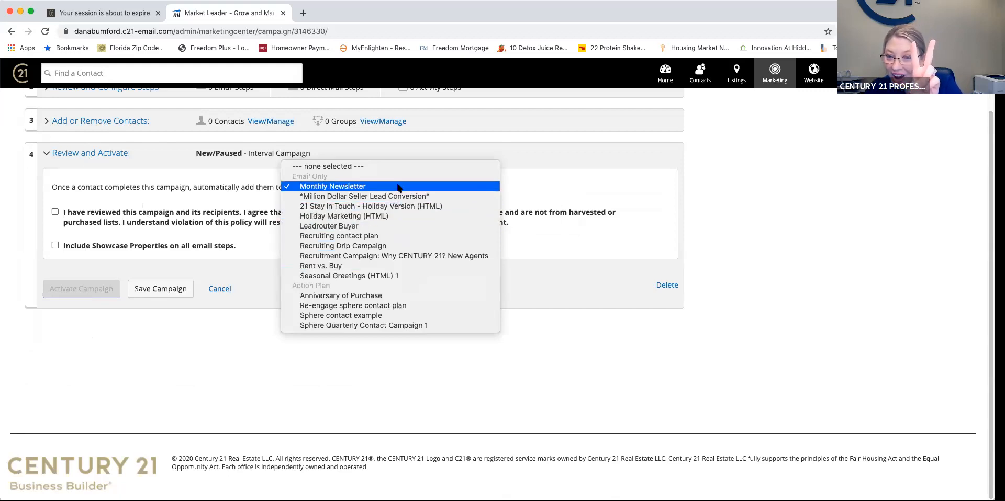
left_click(401, 325)
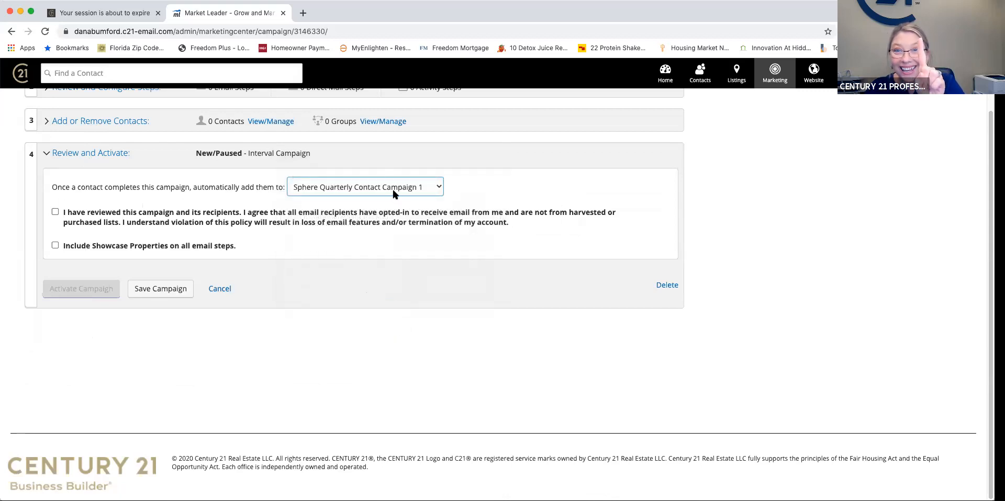
left_click(55, 211)
left_click(78, 292)
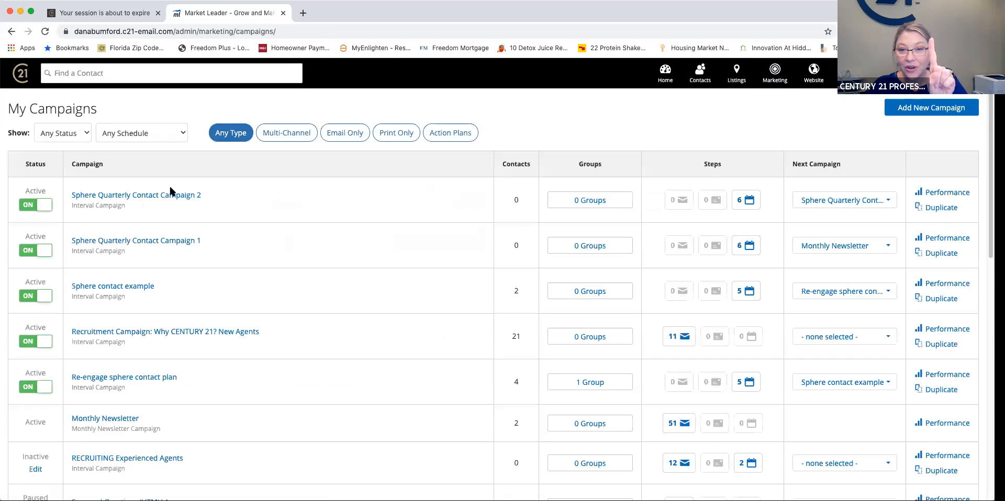
Set Sphere Quarterly Contact Campaign 1 to add finished contacts to Sphere Quarterly Contact Campaign 2, accept the agreement and save the campaign.
left_click(157, 241)
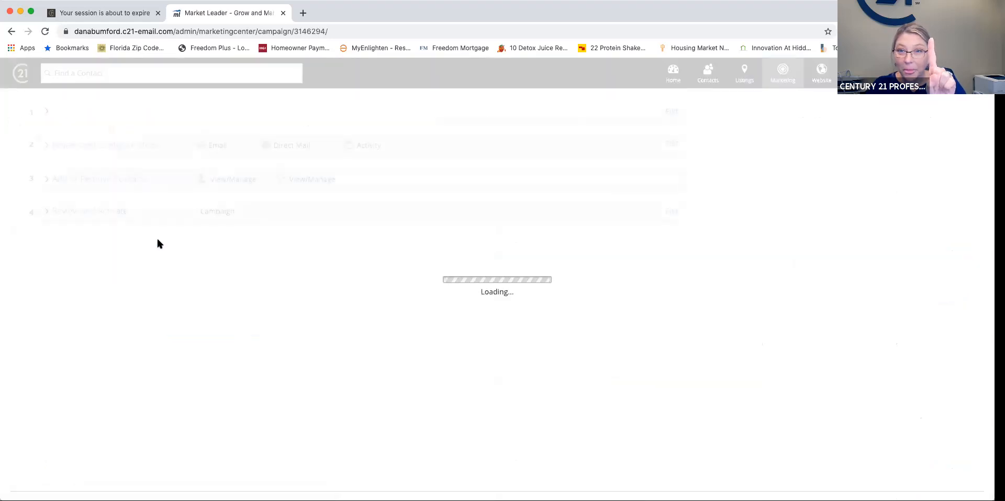
scroll(313, 304, "down", 15)
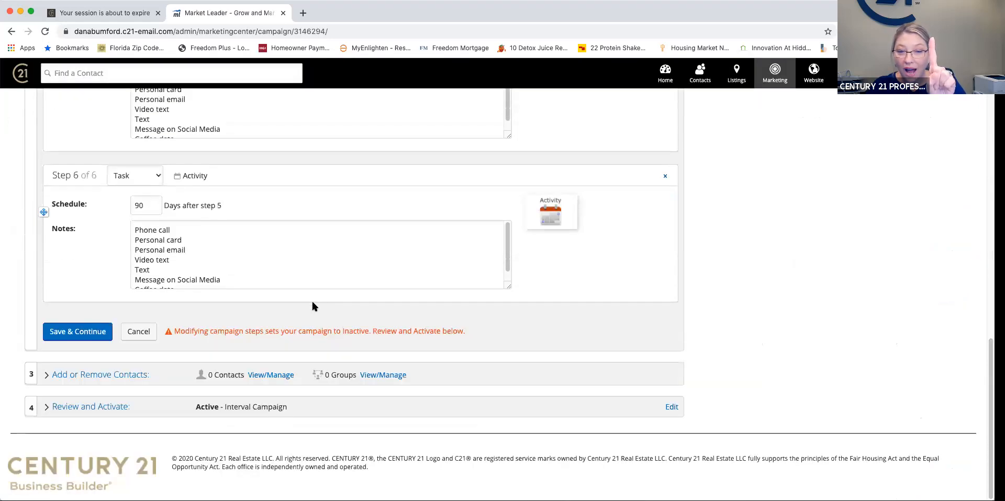
left_click(84, 332)
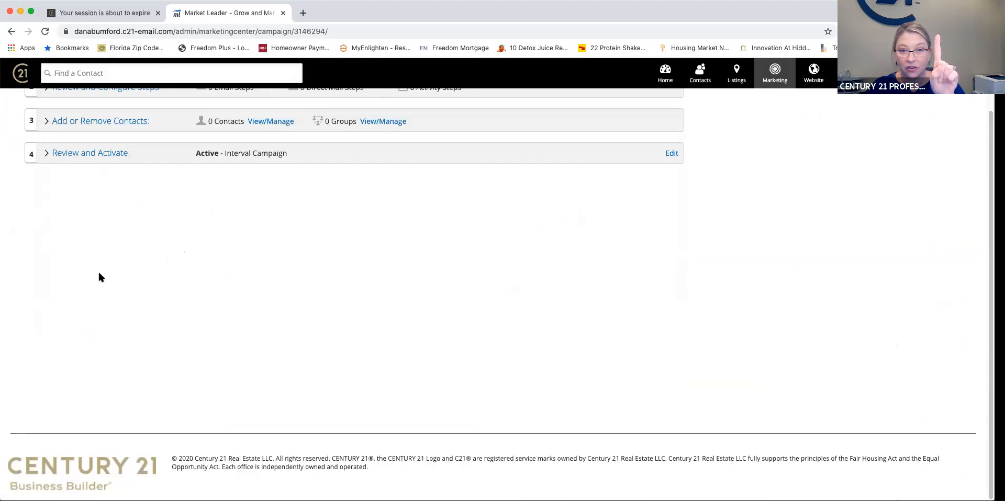
left_click(106, 151)
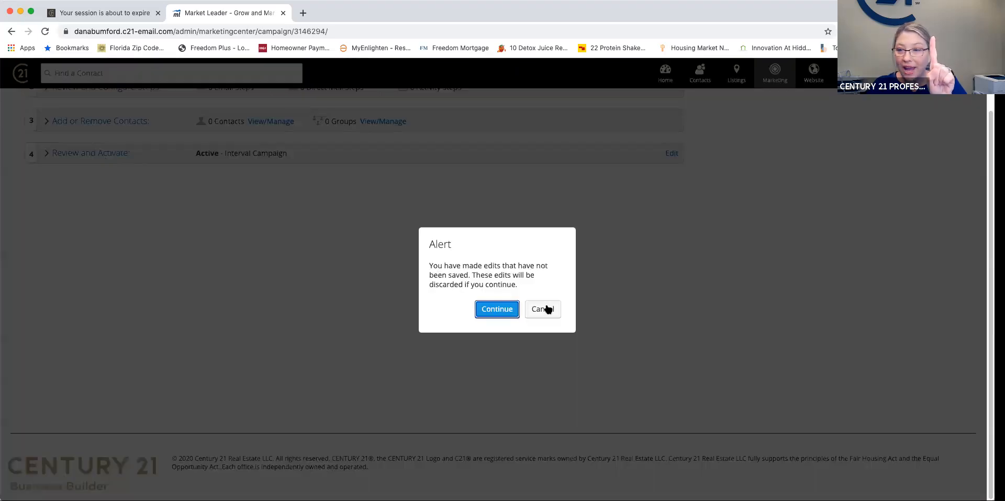
left_click(497, 309)
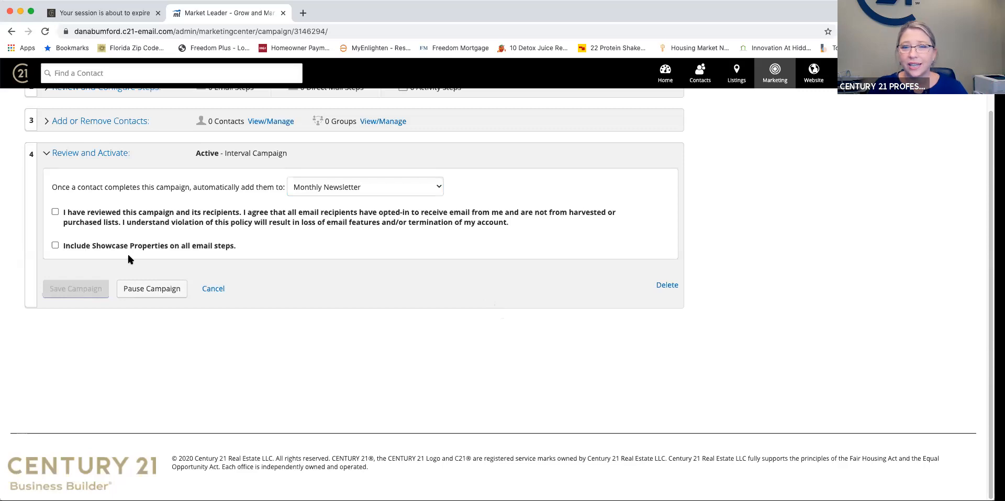
left_click(55, 212)
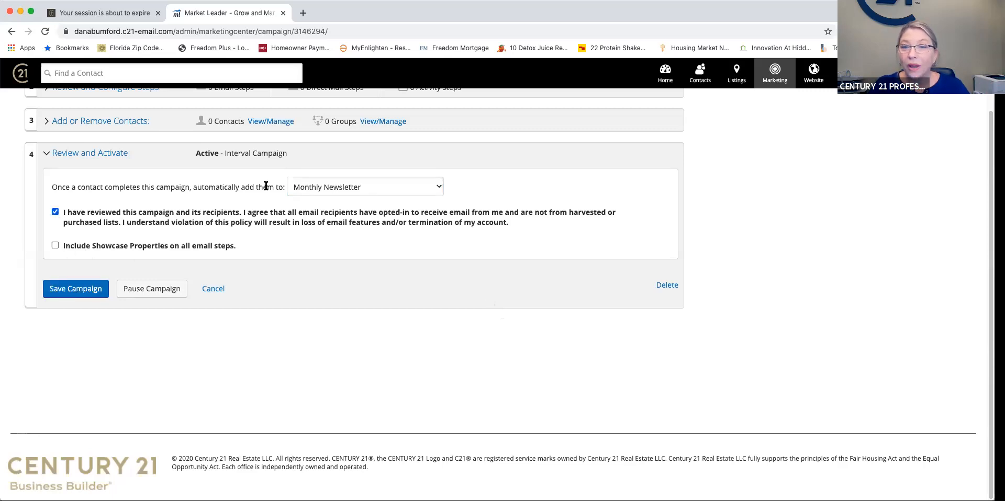
left_click(436, 185)
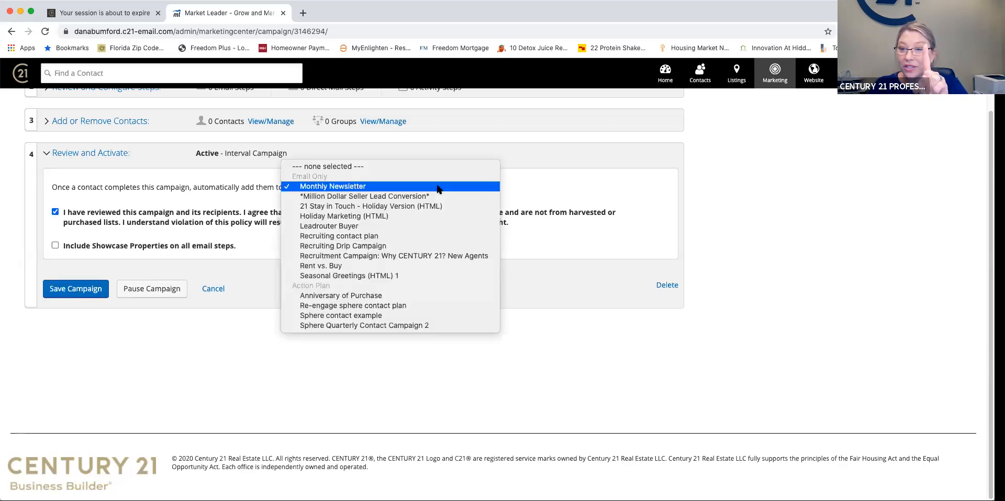
left_click(415, 325)
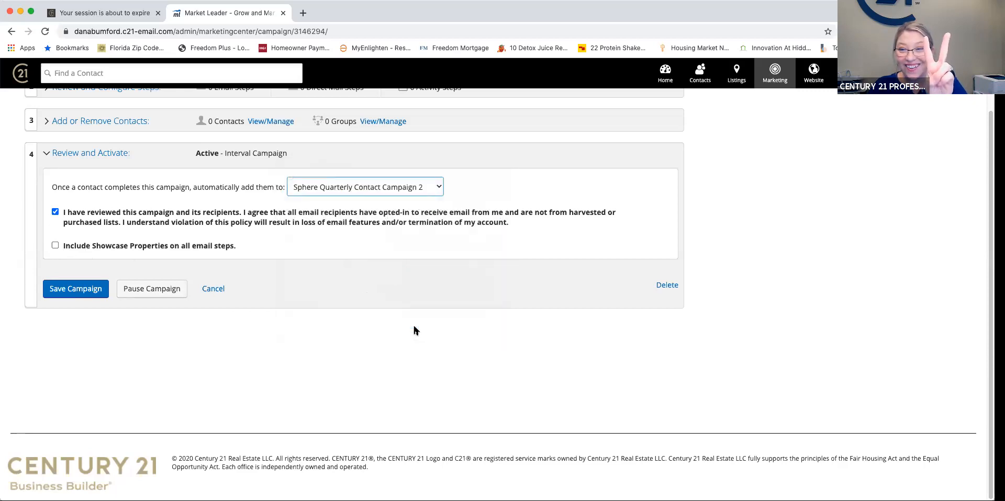
left_click(80, 289)
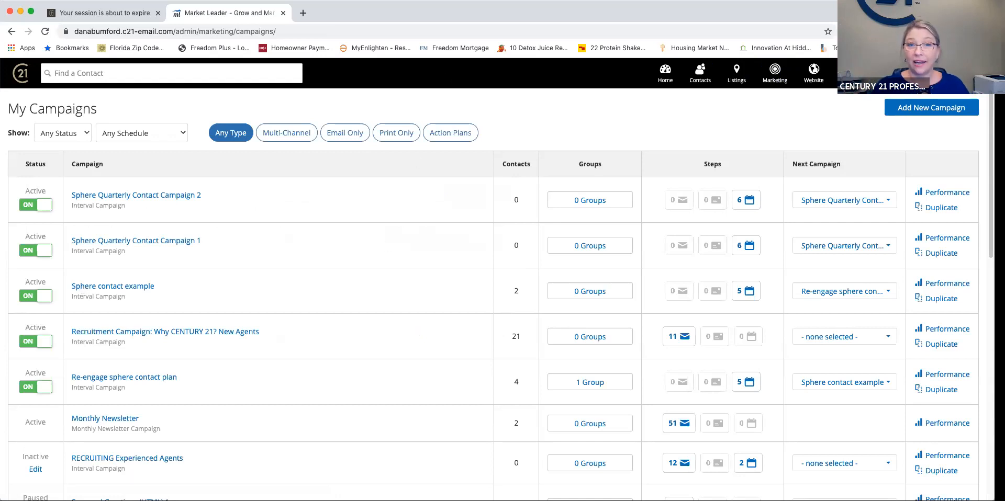
Open the full contact list, view a new buyer's record, and switch to the record of a warm imported contact.
mouse_move(702, 73)
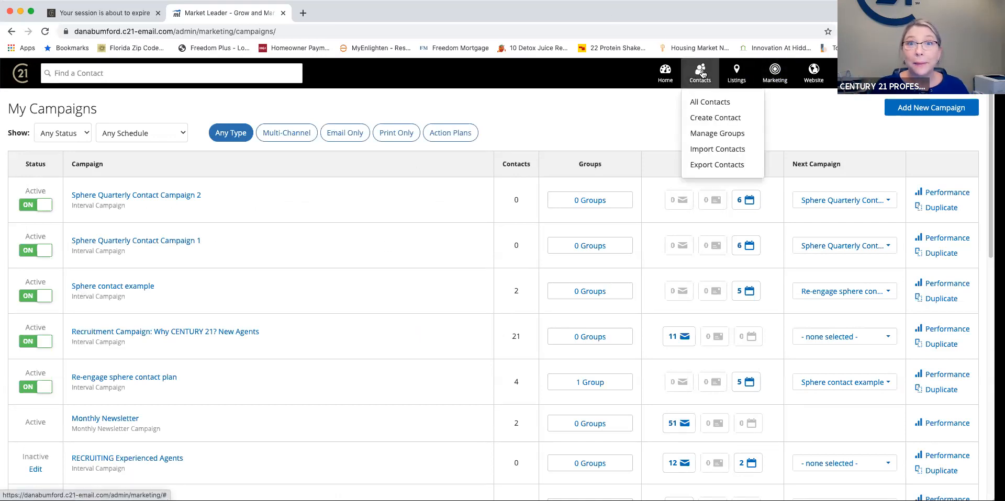
left_click(709, 102)
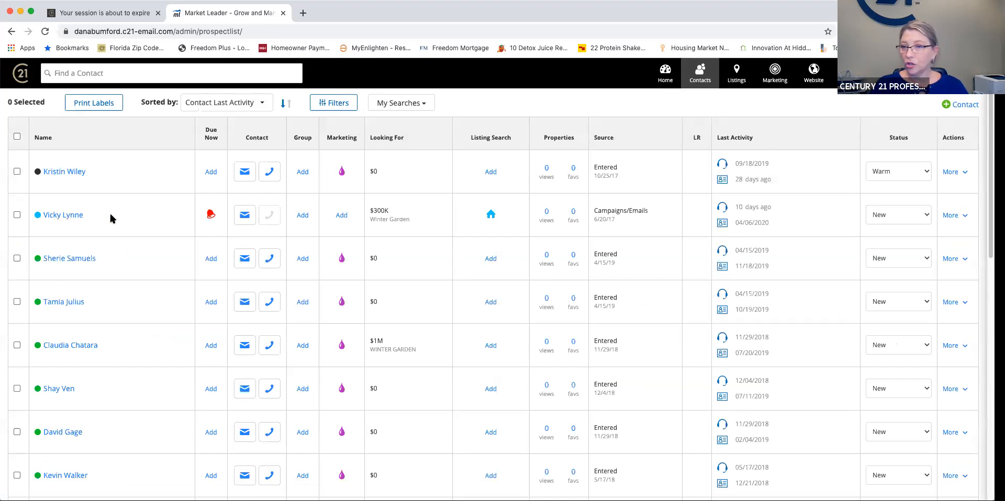
left_click(63, 217)
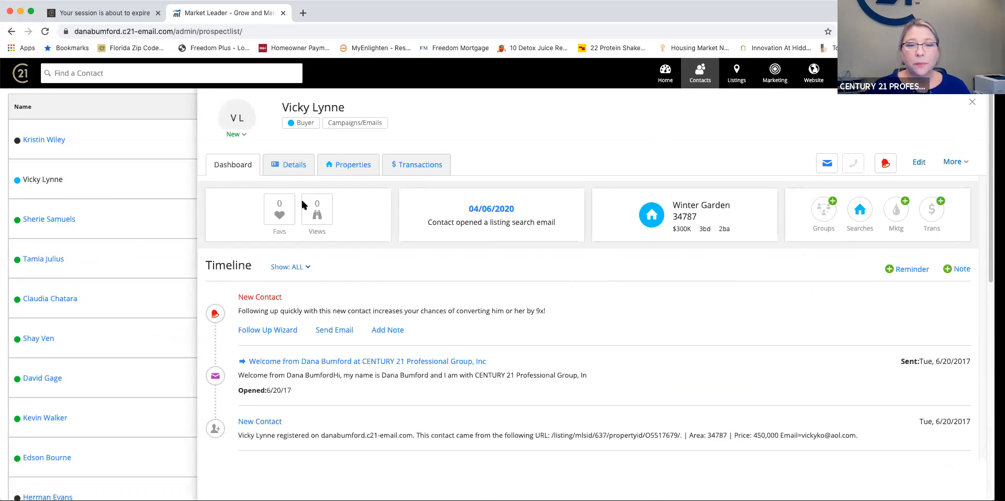
scroll(162, 274, "down", 5)
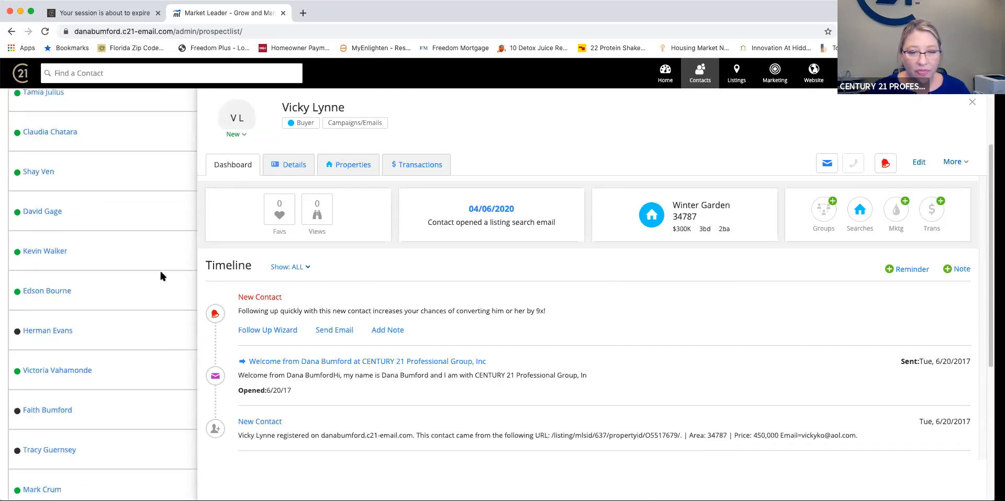
scroll(160, 276, "down", 4)
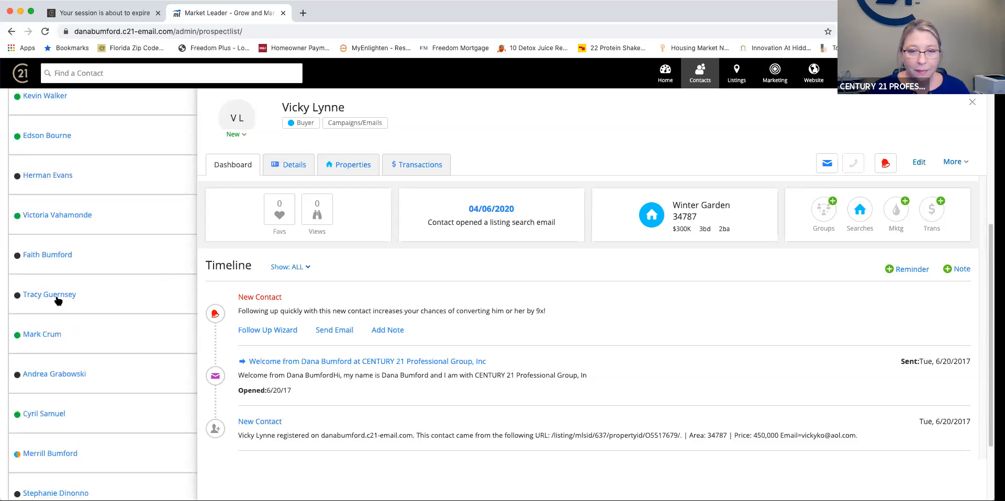
left_click(55, 295)
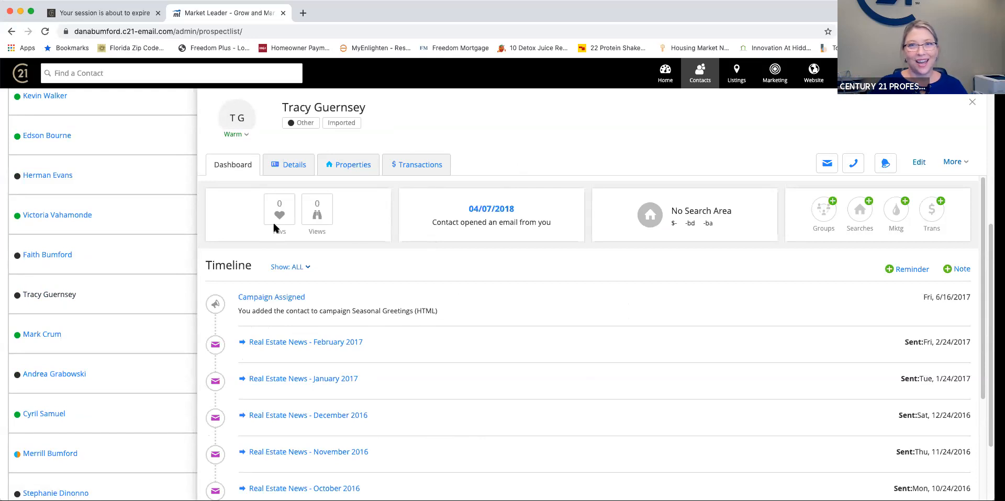
Open the warm imported contact's details and start adding a social profile link with Facebook as the network.
left_click(291, 166)
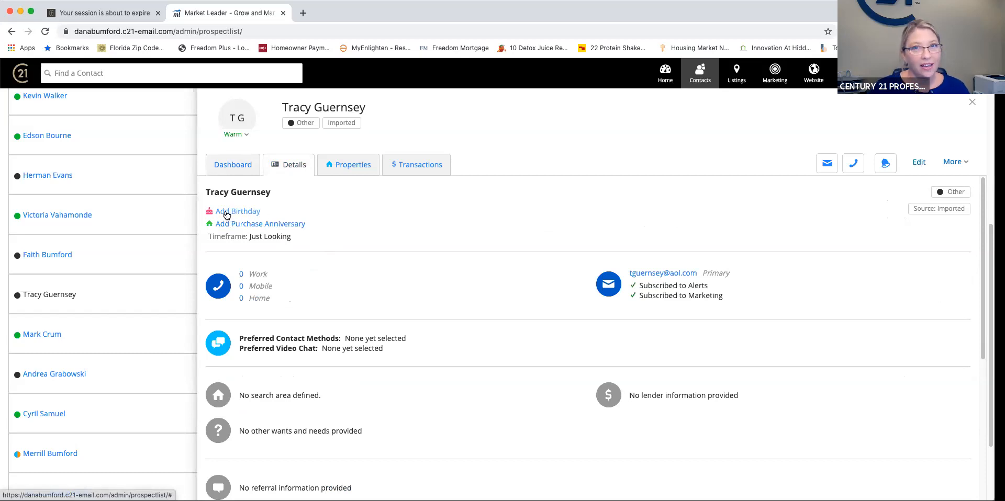
scroll(471, 271, "down", 1)
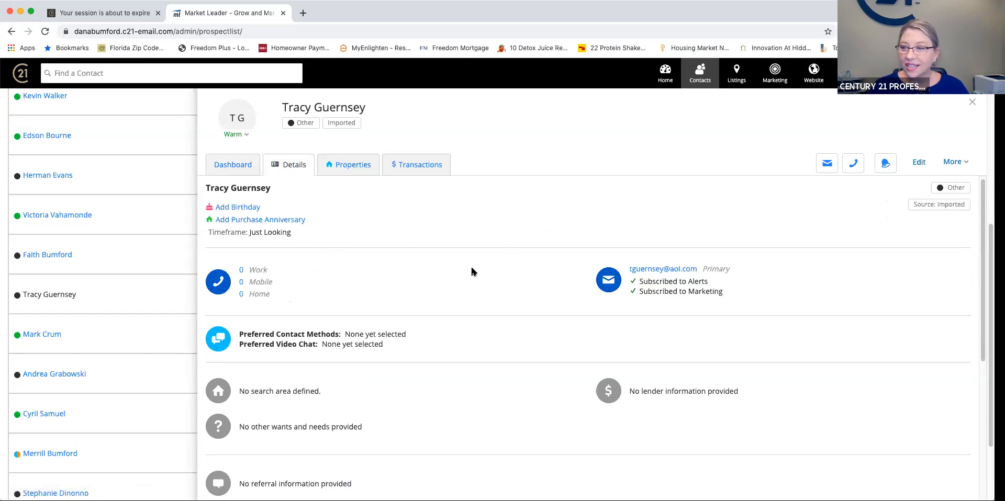
scroll(470, 271, "down", 5)
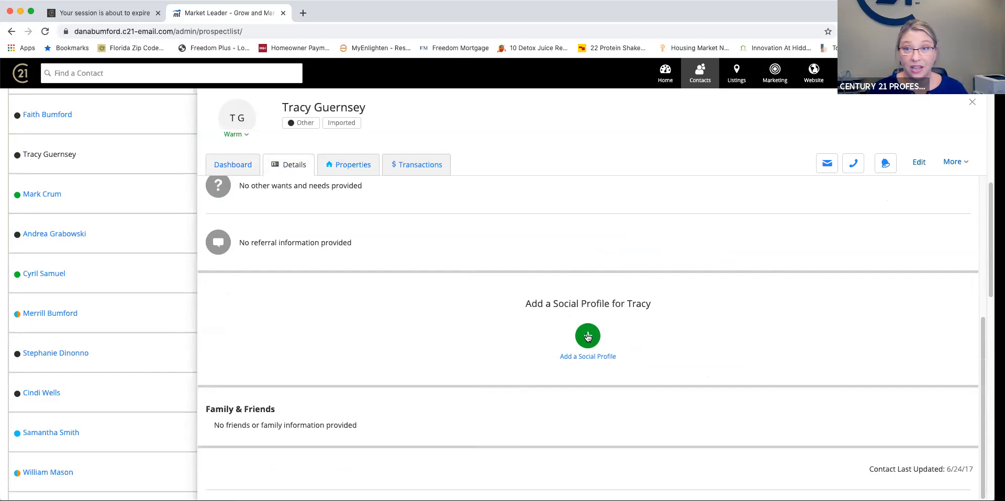
left_click(586, 338)
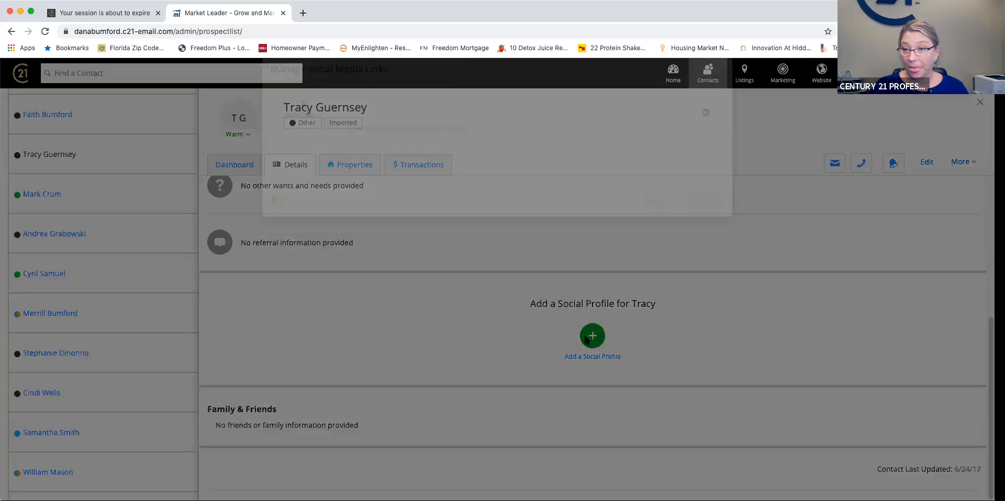
left_click(316, 135)
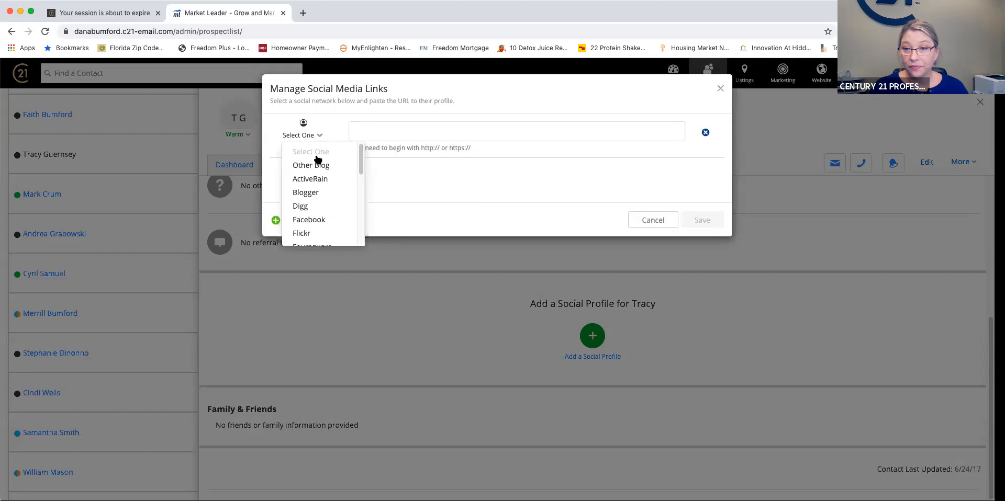
left_click(308, 219)
left_click(371, 131)
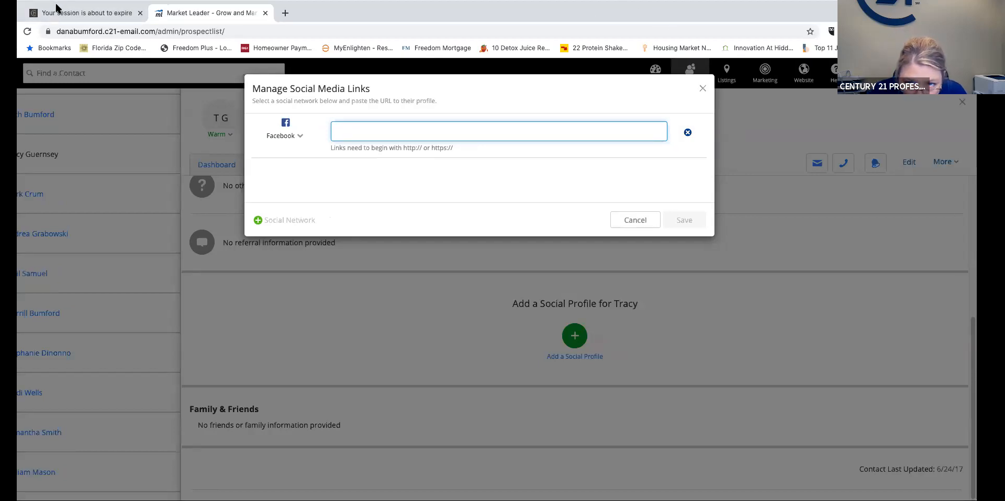
Open facebook.com in a separate browser tab and search for the contact by name.
left_click(285, 12)
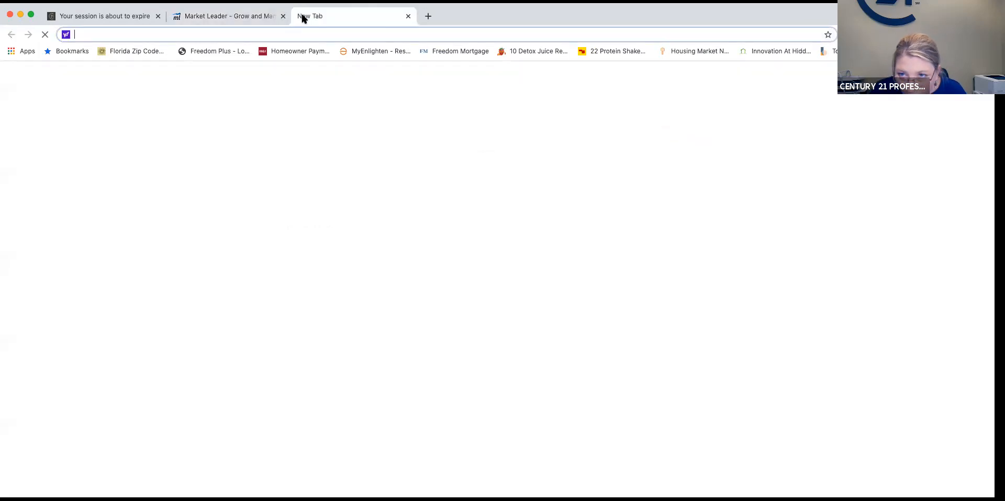
type("facebook.com")
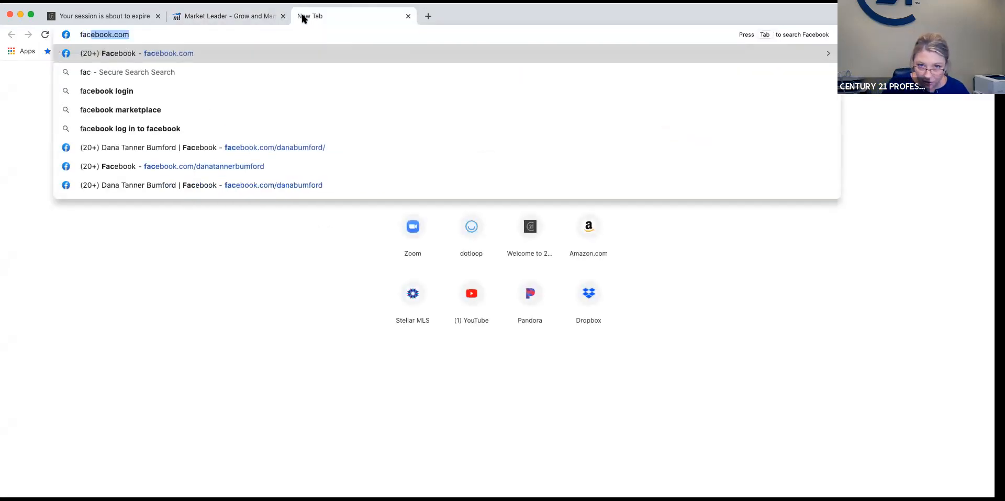
key("Return")
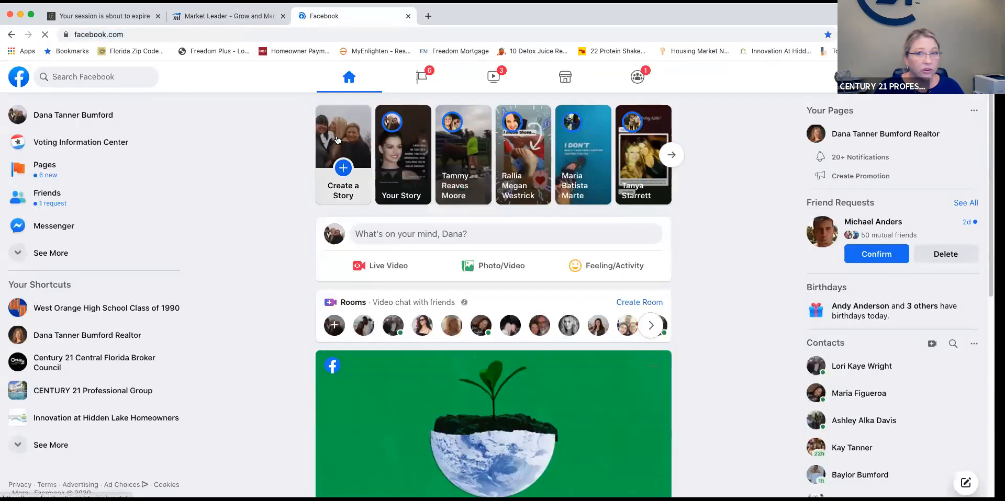
left_click(106, 78)
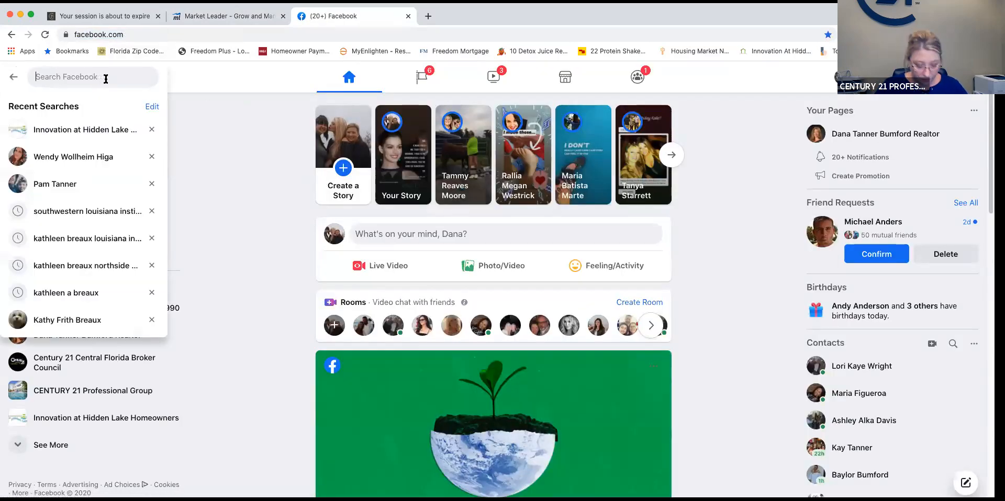
type("tracy")
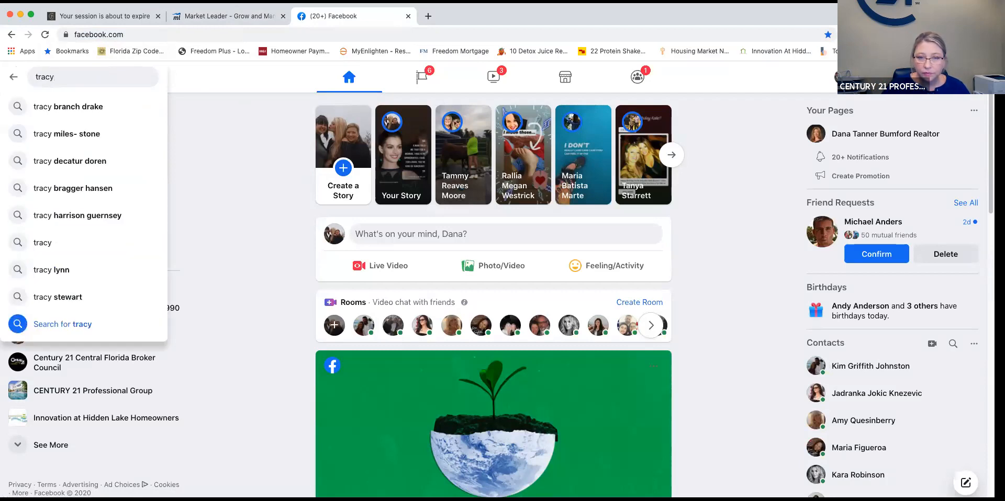
left_click(107, 215)
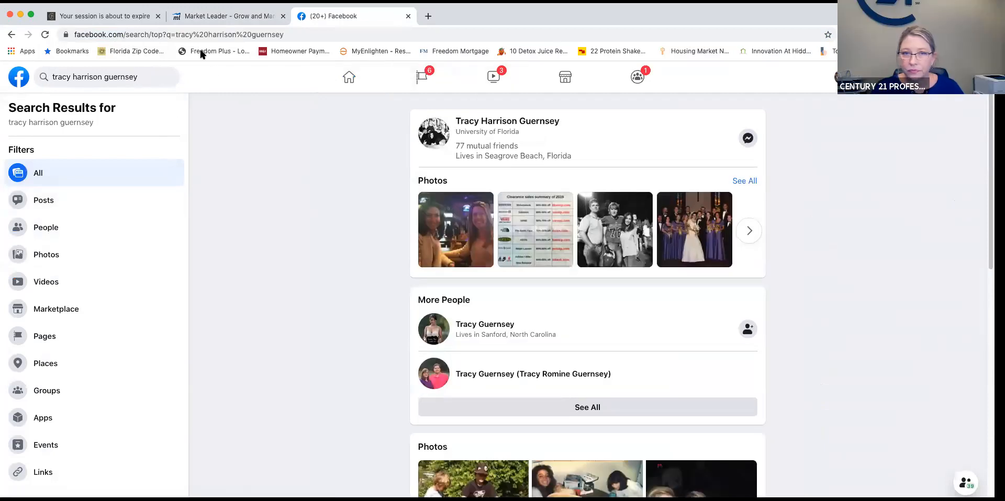
Copy the Facebook results page address into the contact's Facebook link, save it, and open the saved link to test it.
left_click(174, 34)
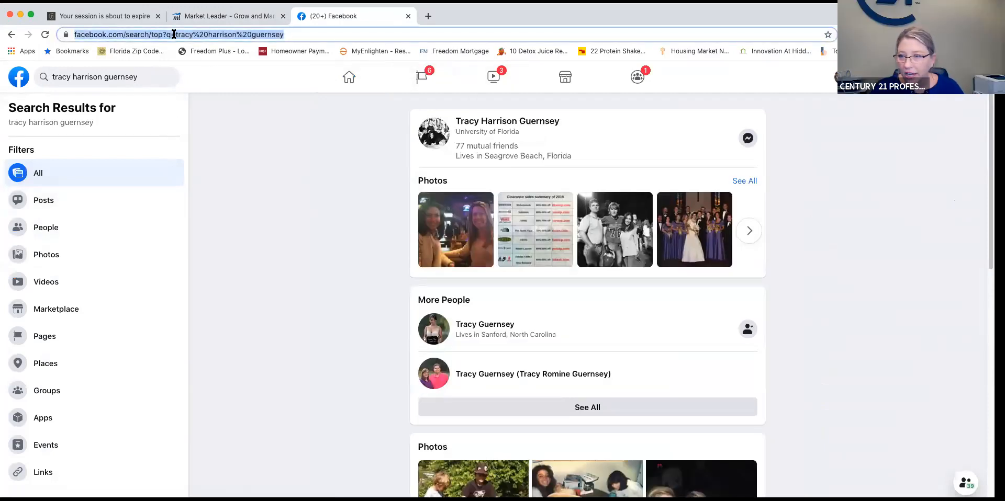
right_click(175, 34)
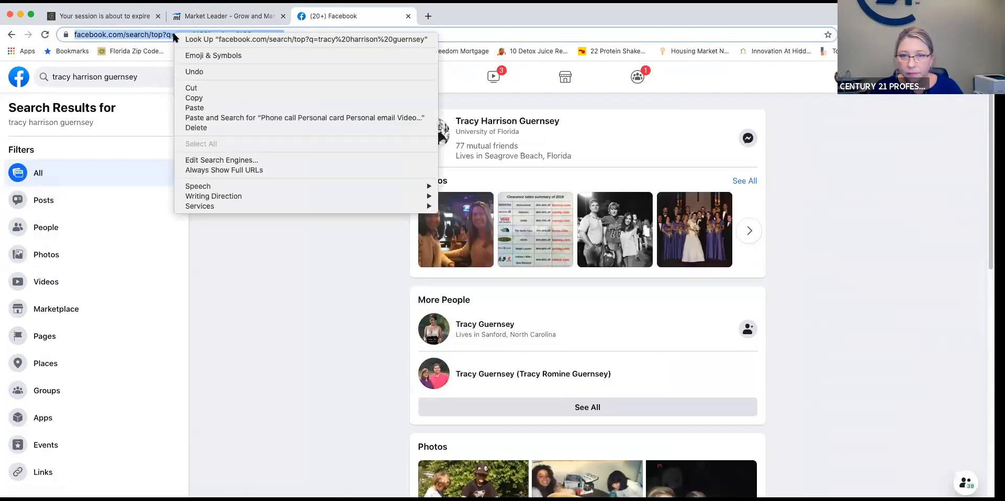
left_click(202, 99)
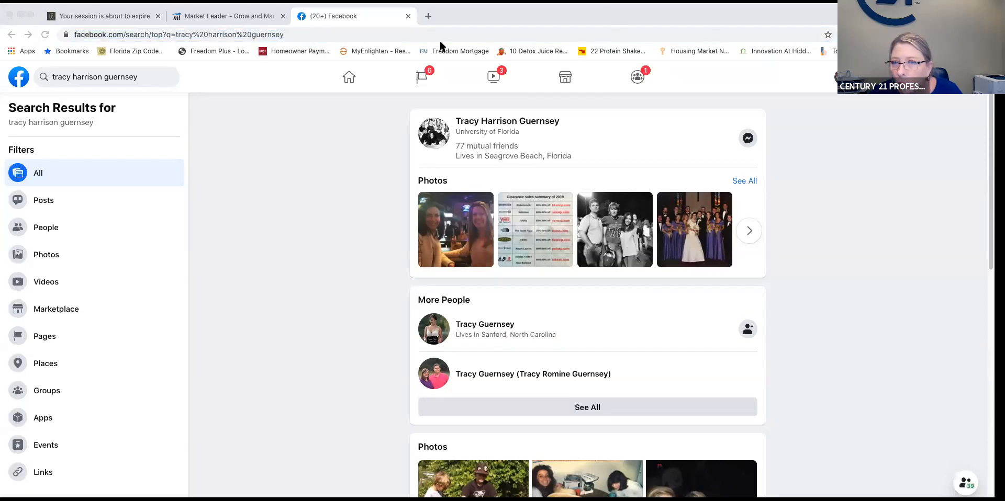
left_click(225, 16)
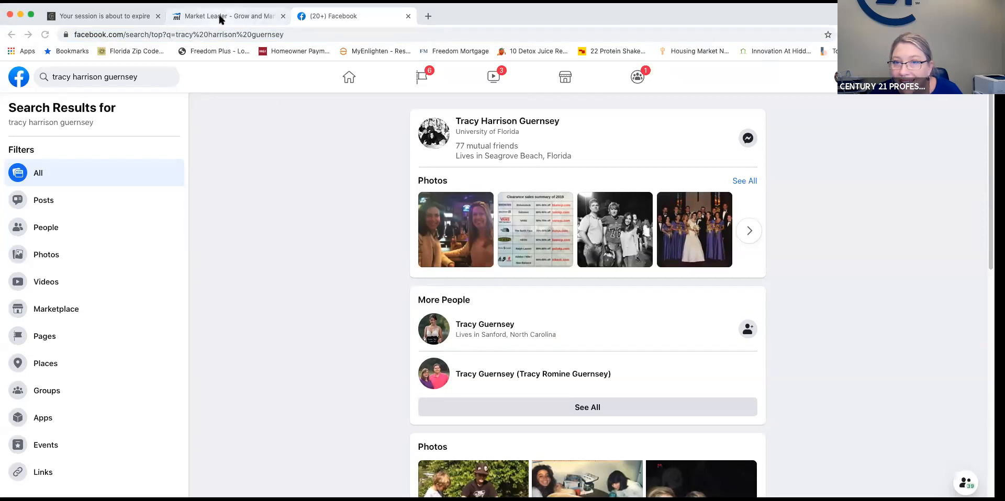
right_click(366, 134)
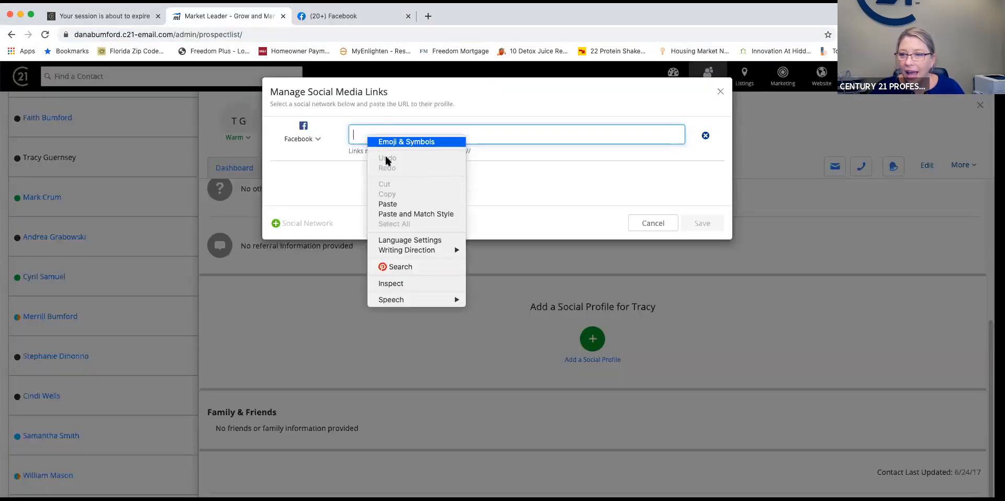
left_click(403, 215)
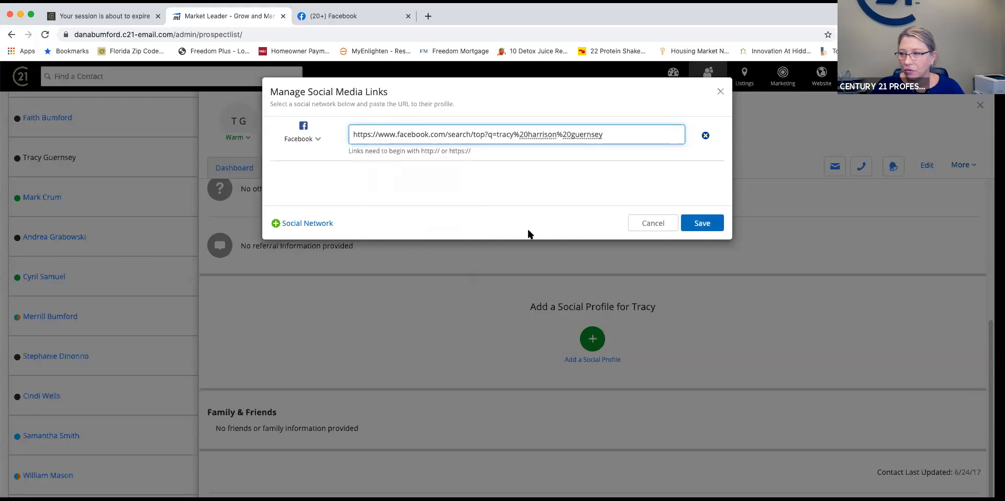
left_click(699, 224)
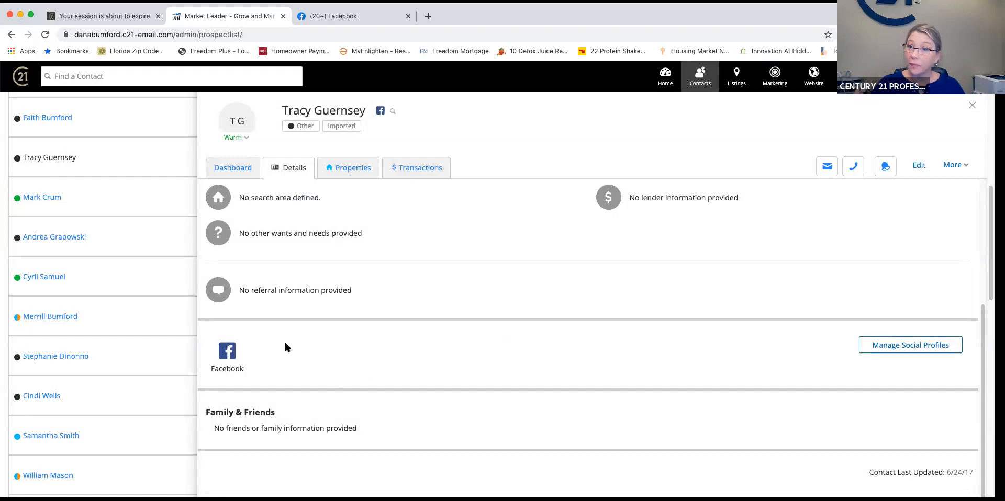
left_click(228, 355)
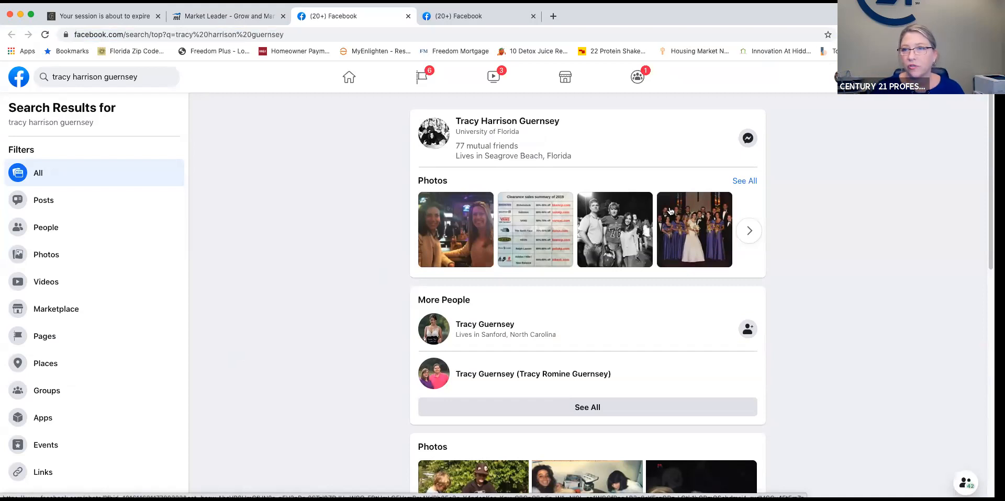
left_click(408, 17)
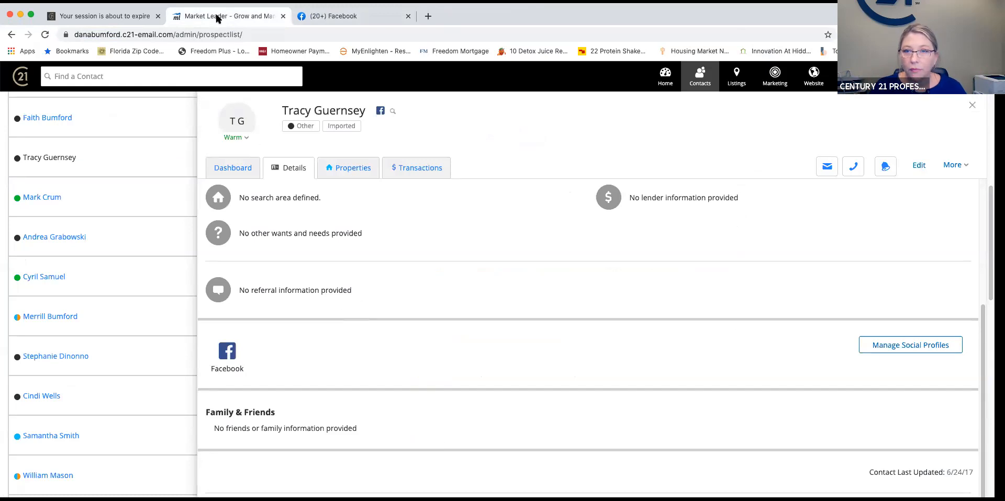
Examine which social networks can be chosen for the contact's profile links, from Other Blog through WhatsApp, and close the link manager.
left_click(915, 347)
left_click(318, 141)
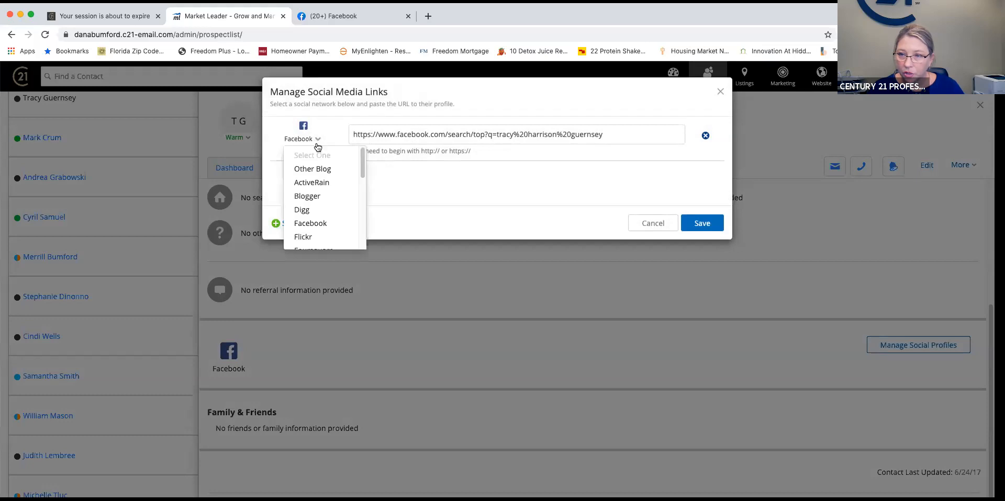
scroll(332, 204, "down", 1)
scroll(332, 207, "down", 1)
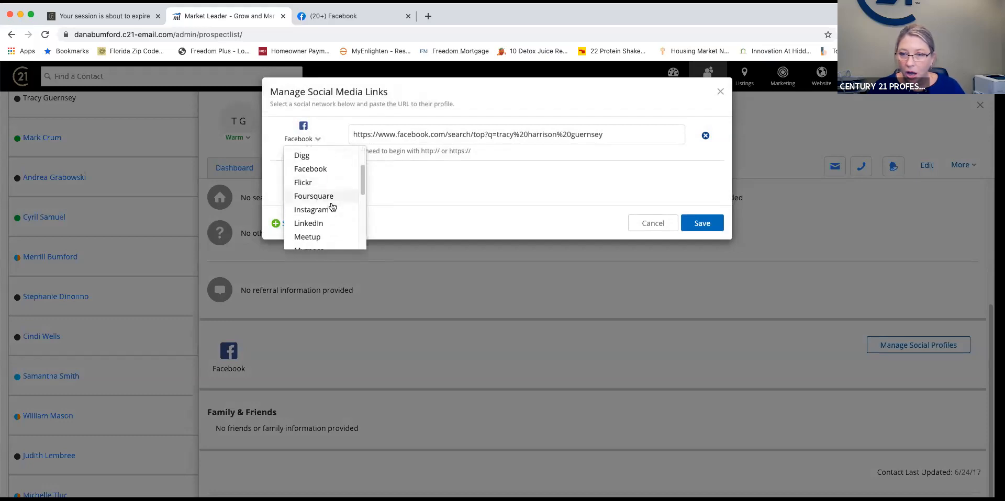
scroll(329, 213, "down", 2)
scroll(327, 202, "down", 2)
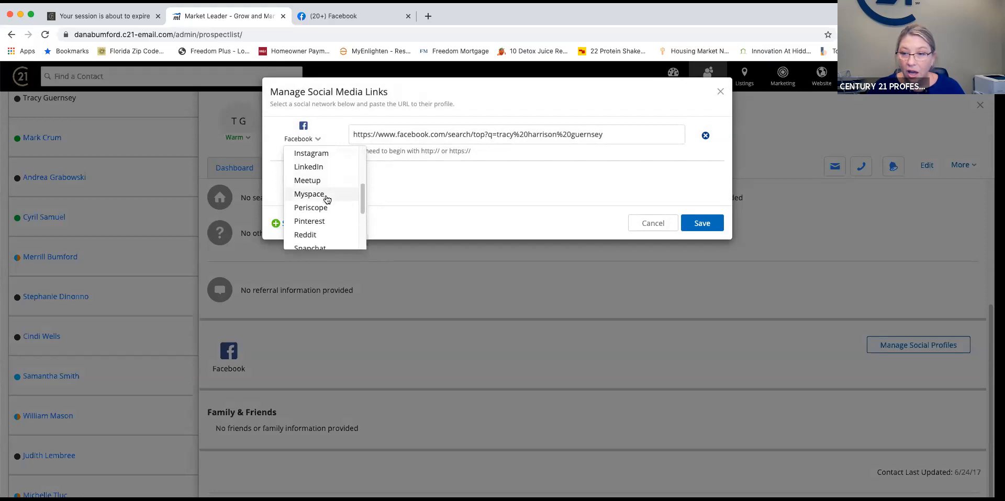
scroll(331, 214, "down", 3)
scroll(322, 211, "down", 1)
scroll(322, 226, "down", 3)
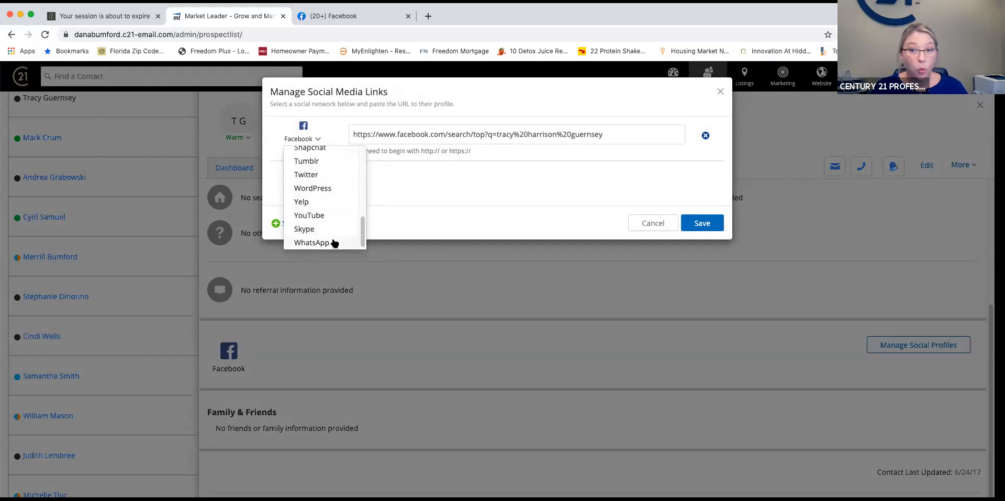
left_click(722, 91)
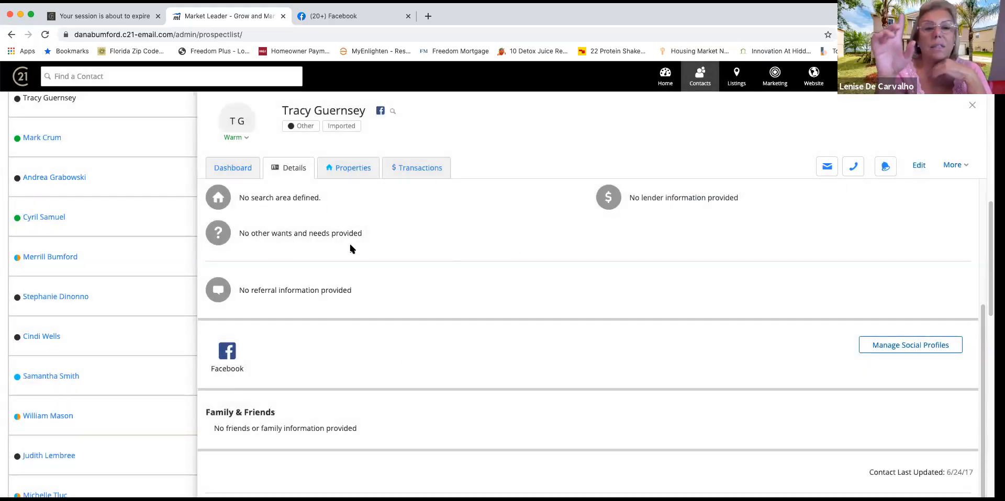
Check the email addresses and phone numbers offered by the contact record's quick email and call options.
scroll(349, 241, "up", 4)
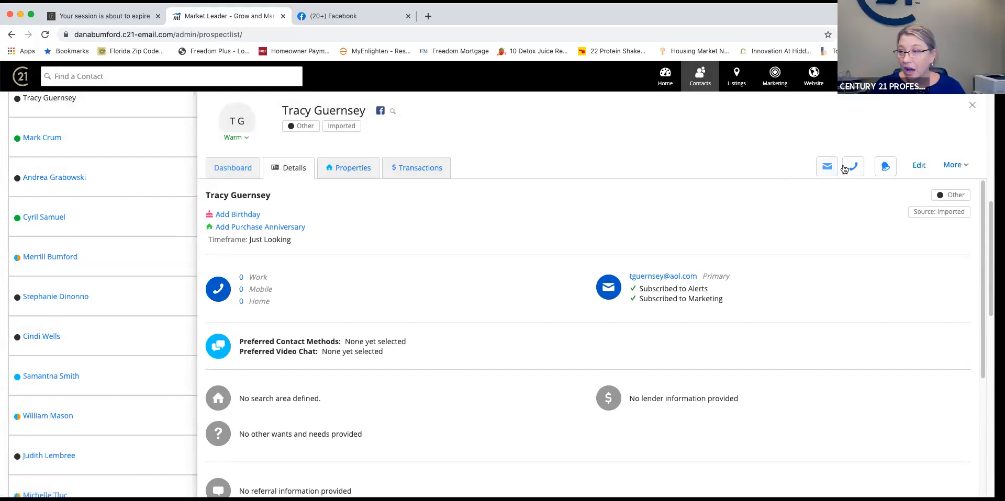
left_click(826, 167)
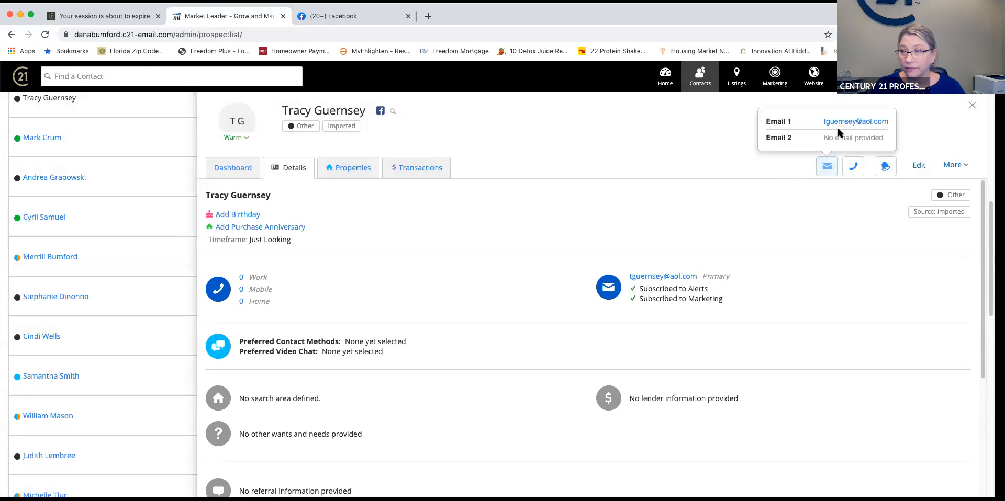
left_click(853, 167)
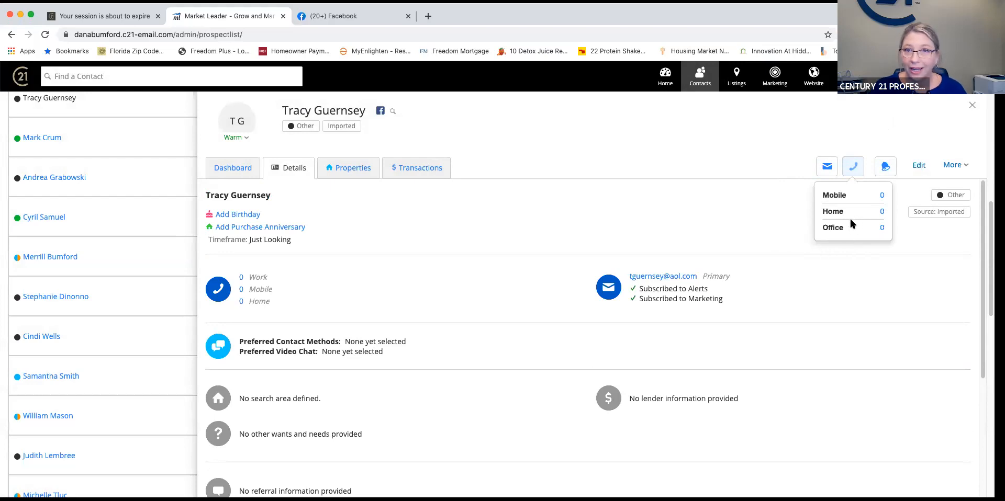
left_click(758, 191)
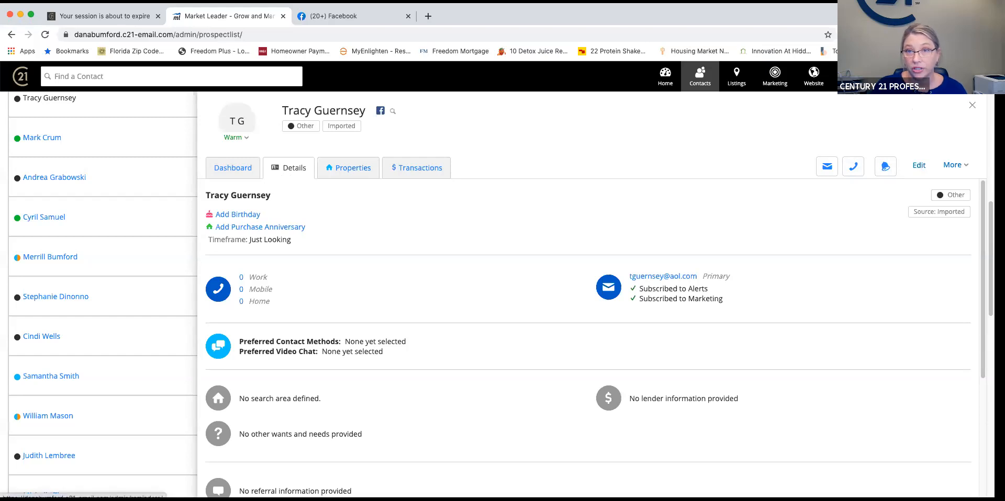
Open the contact's marketing campaign assignments from the dashboard and remove the contact from Seasonal Greetings (HTML).
left_click(245, 171)
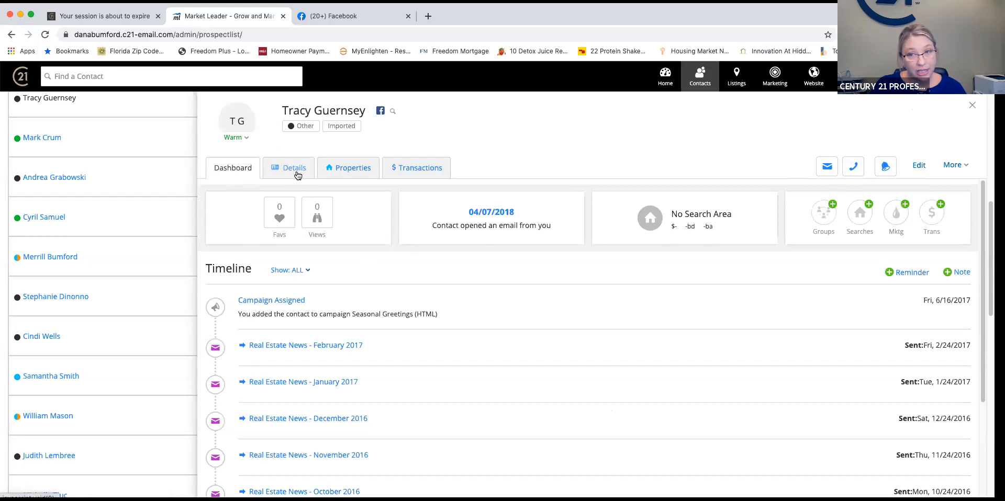
left_click(897, 212)
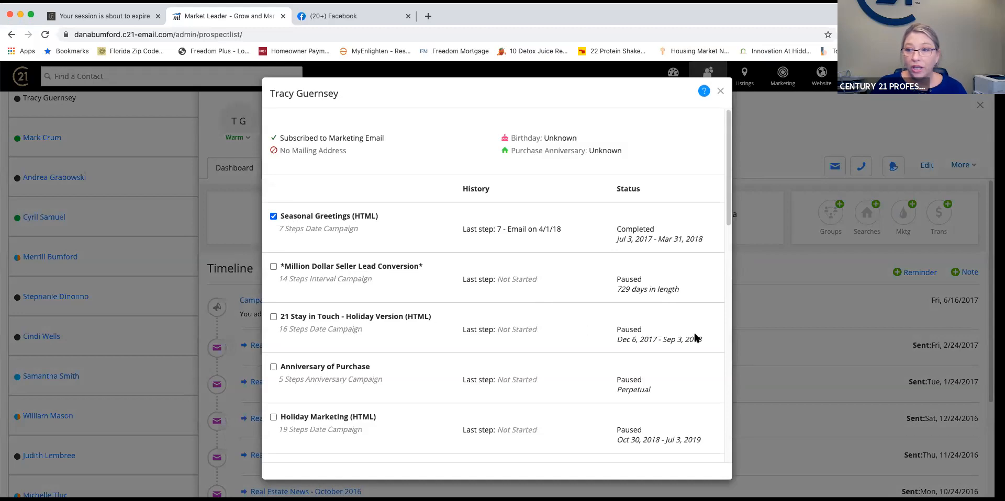
left_click(273, 216)
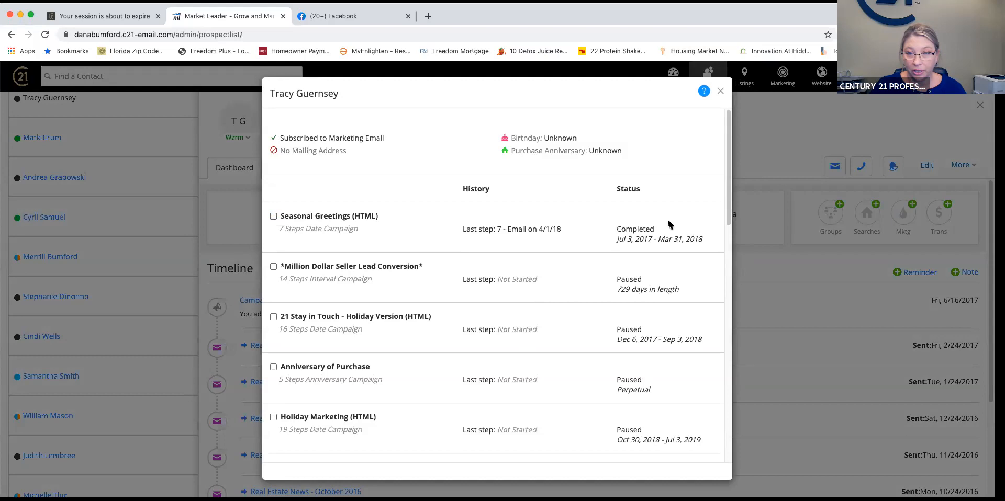
Assign the contact to Sphere Quarterly Contact Campaign 1, close the campaign list, and return to the contact's timeline.
scroll(397, 298, "down", 4)
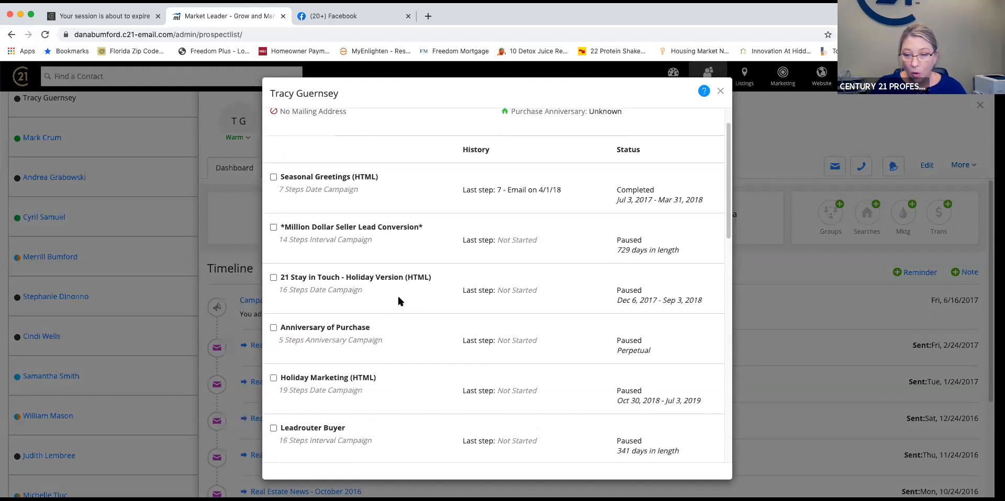
scroll(399, 297, "down", 7)
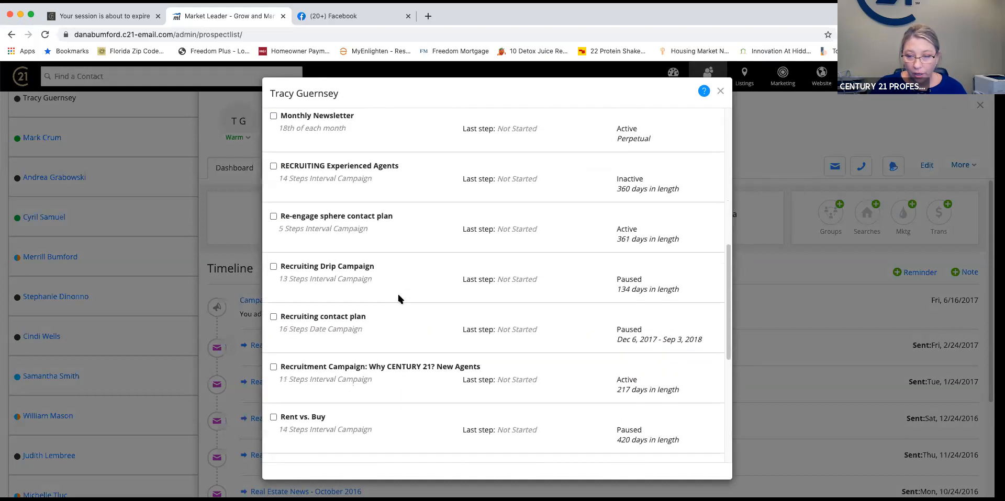
scroll(398, 299, "down", 3)
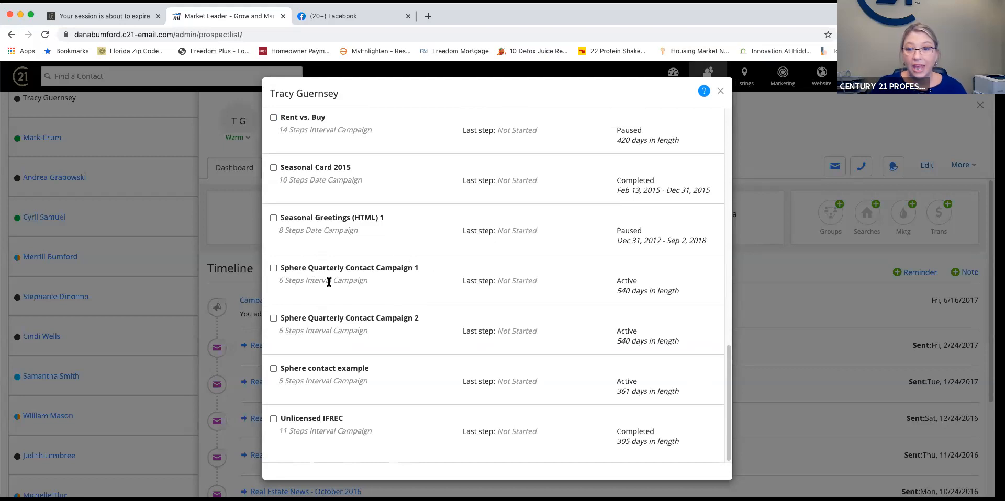
left_click(273, 268)
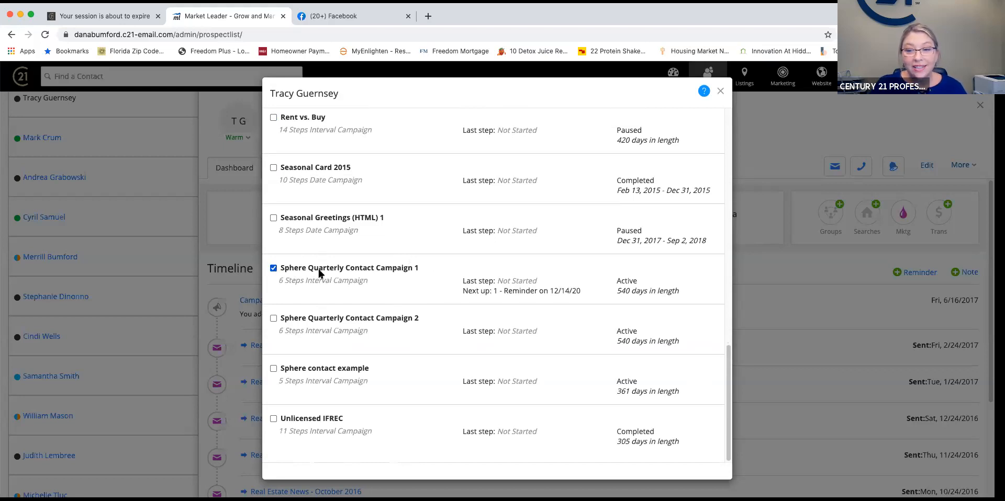
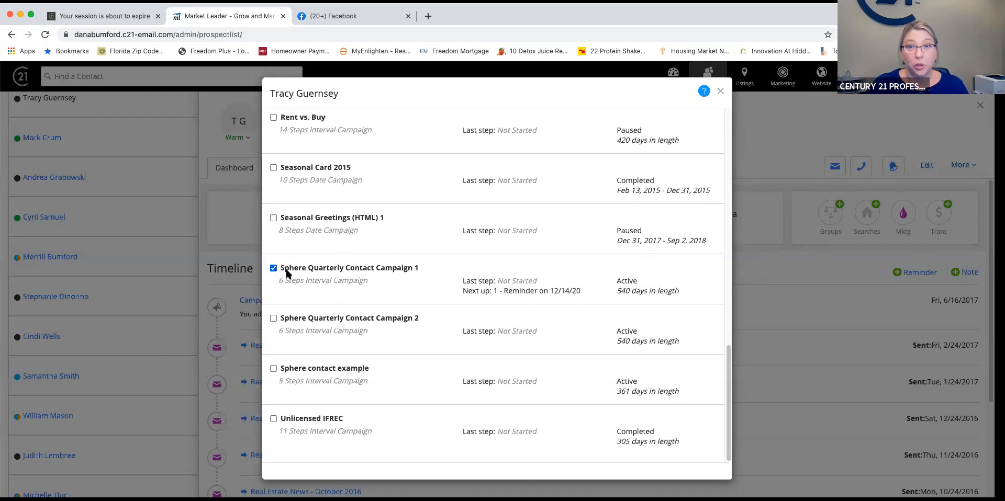
left_click(720, 91)
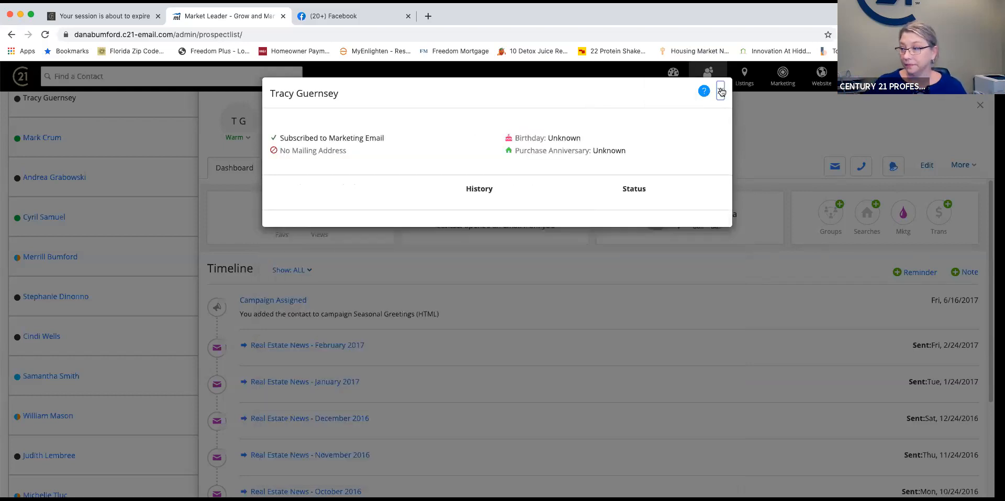
left_click(720, 91)
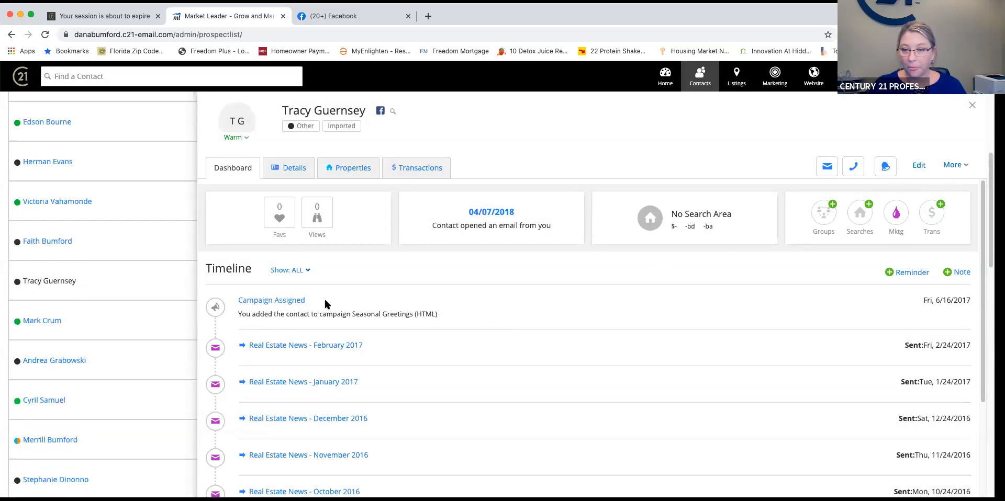
scroll(658, 270, "down", 1)
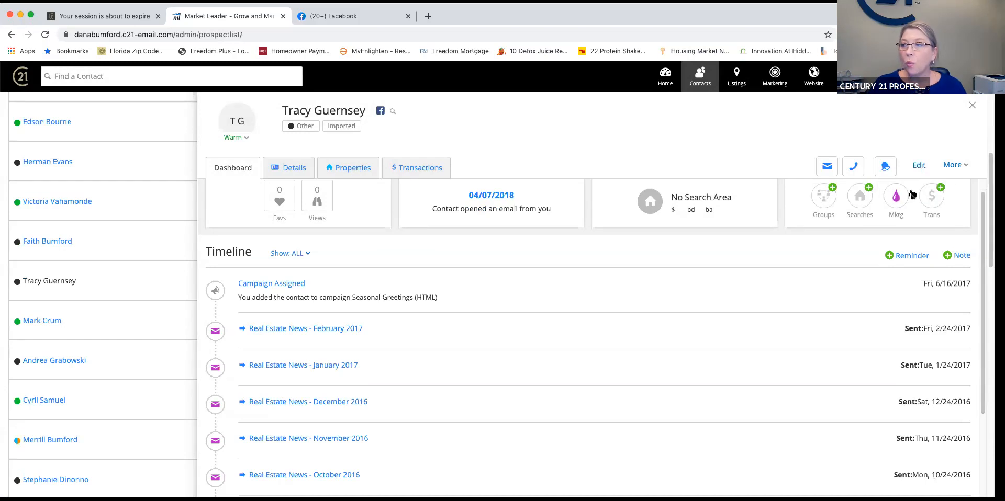
scroll(869, 292, "up", 1)
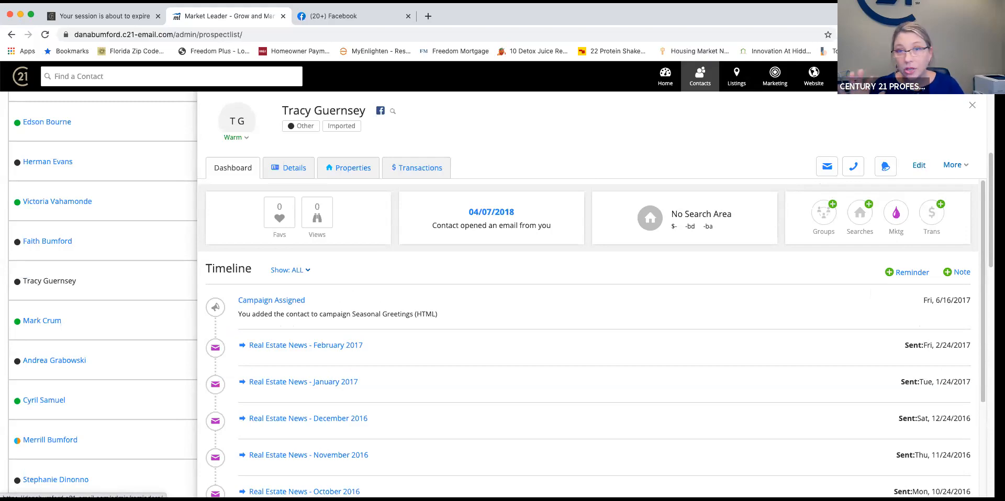
Open the reminders list and extend the end of its date range to 09/15/2020.
left_click(907, 272)
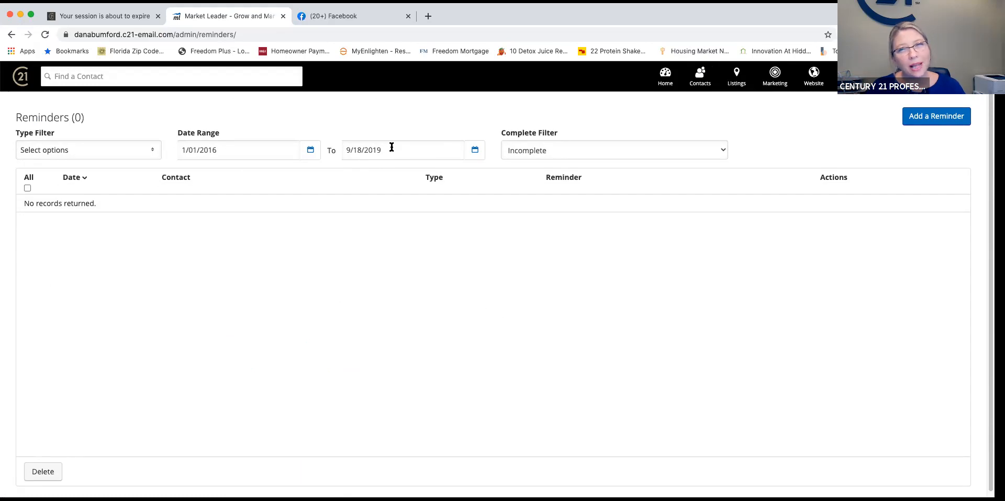
left_click(475, 151)
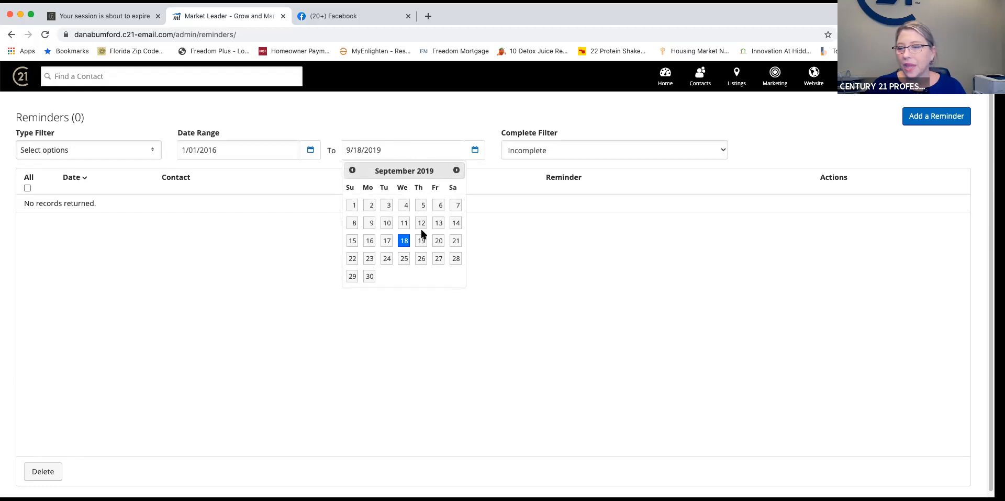
left_click(457, 170)
triple_click(458, 170)
triple_click(458, 170)
double_click(458, 170)
double_click(457, 170)
left_click(458, 170)
left_click(387, 241)
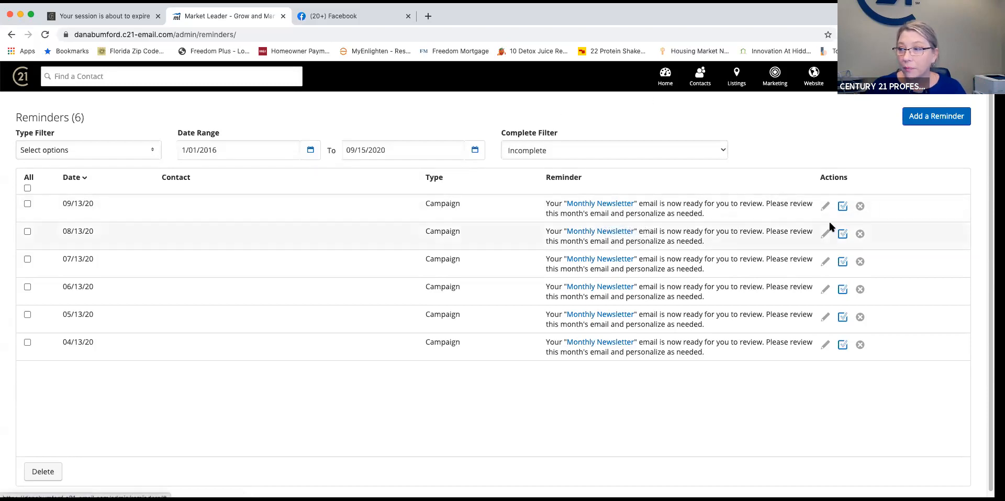
Mark every listed Monthly Newsletter campaign reminder, dated 04/13/20 through 09/13/20, as complete.
left_click(841, 208)
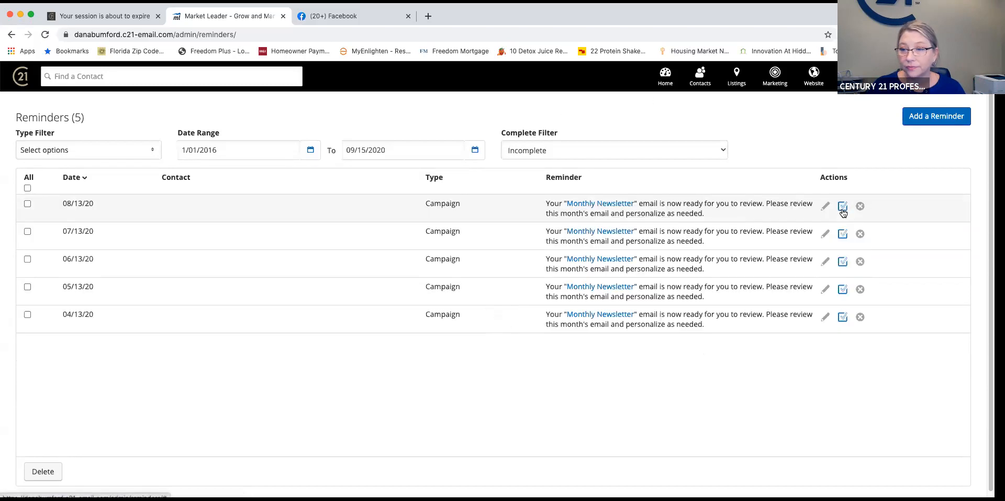
left_click(841, 207)
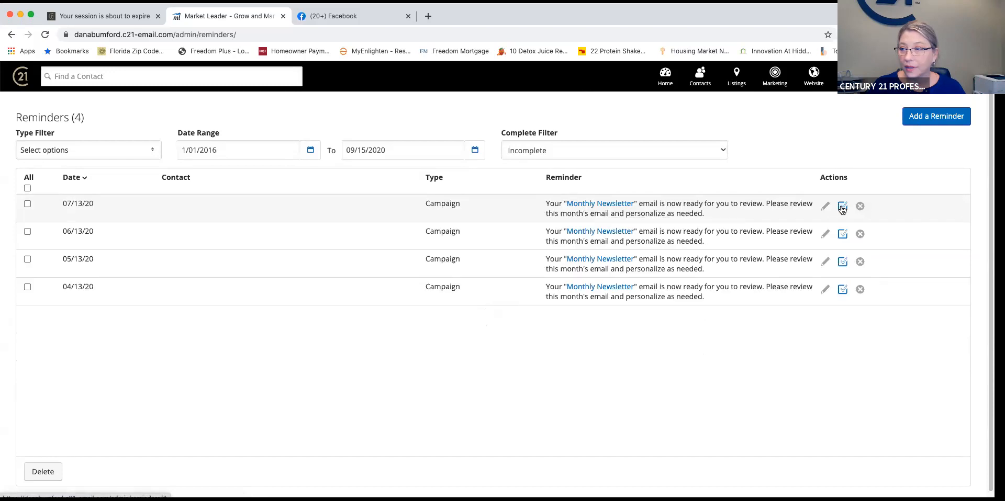
left_click(843, 207)
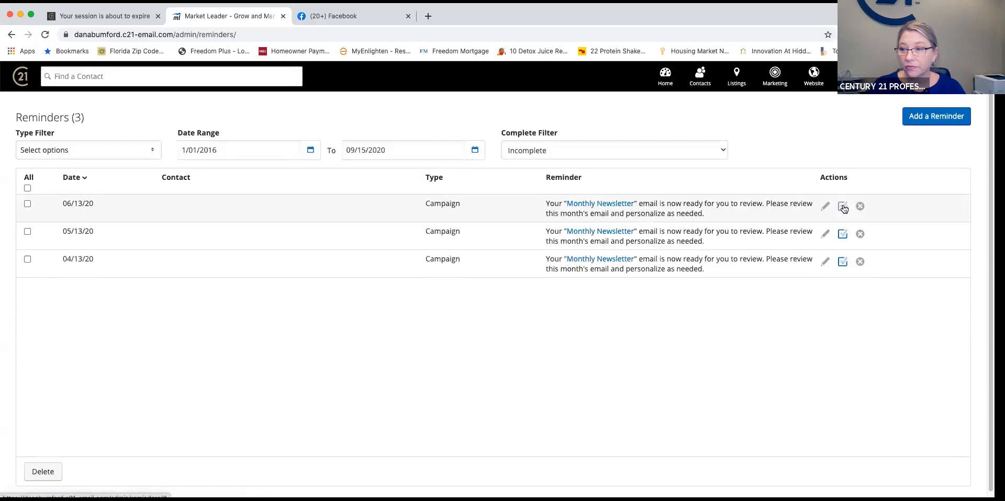
left_click(843, 208)
left_click(843, 208)
left_click(842, 208)
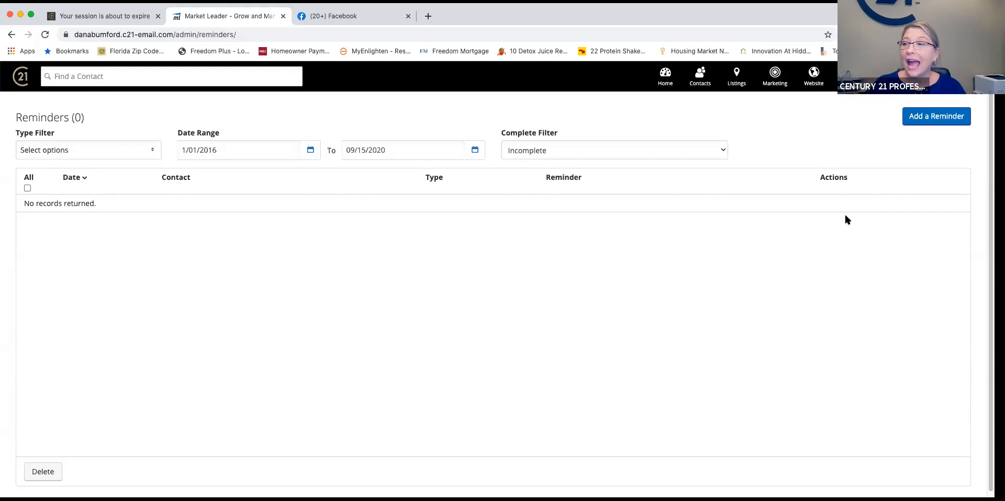
Return to the full contact list, search for the same contact by first name, and open the contact's record.
left_click(705, 74)
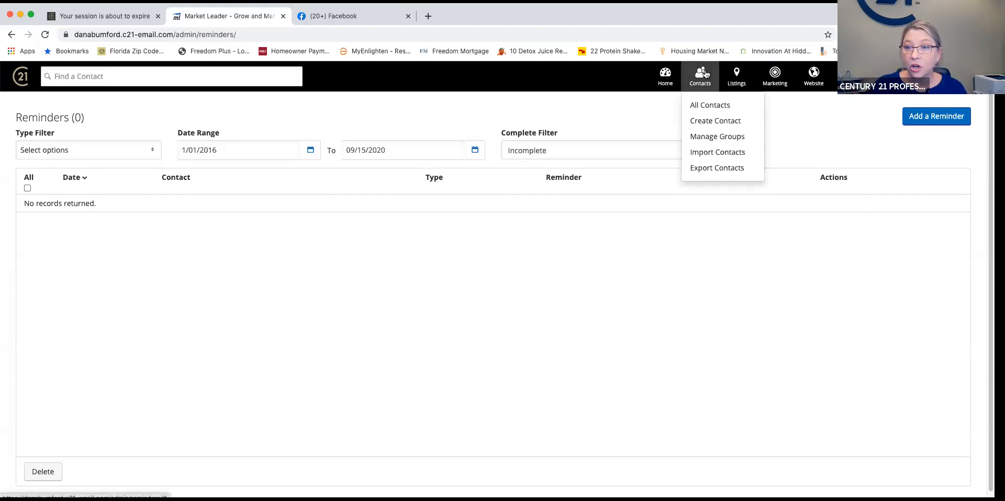
left_click(709, 104)
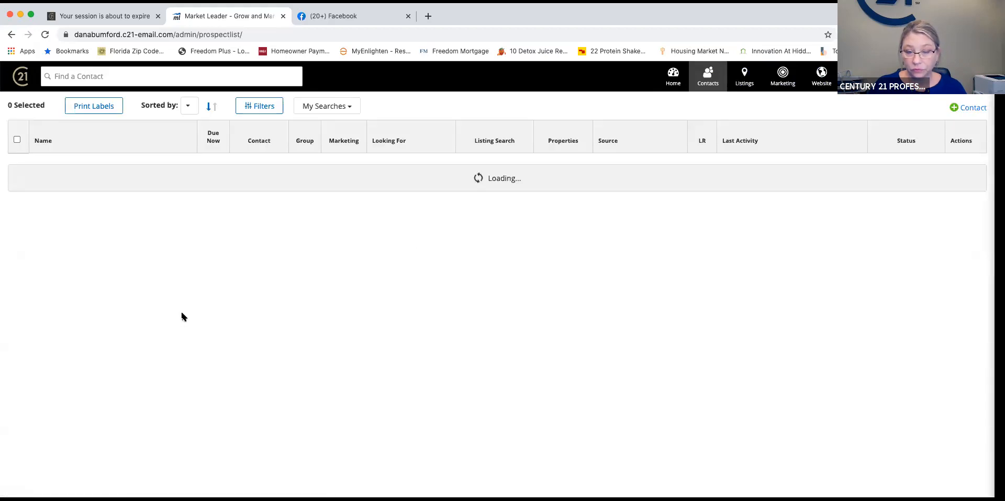
left_click(65, 74)
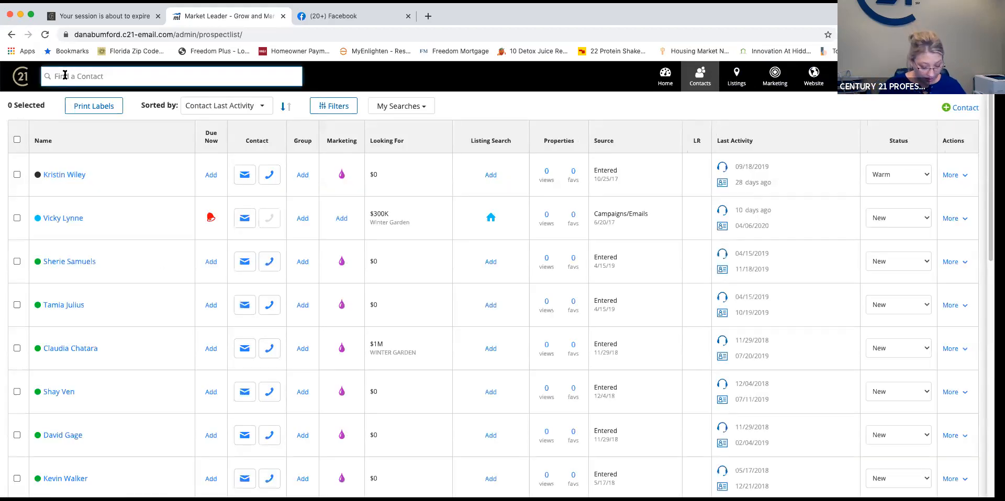
type("tracy")
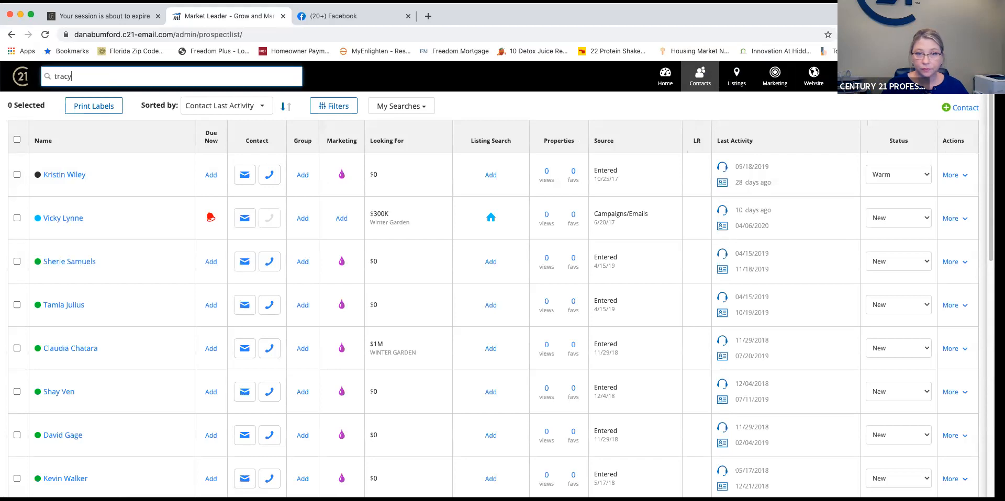
left_click(89, 101)
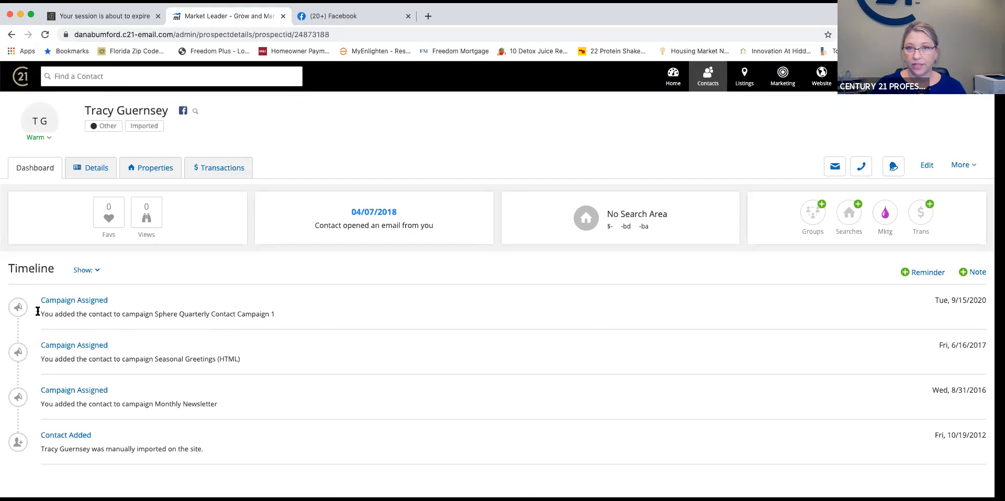
Save a contact note saying a message was left, using the contact's first name, and "talked about Real estate and how much I love Grapefruit vodka".
left_click(967, 270)
left_click(284, 127)
type("Le")
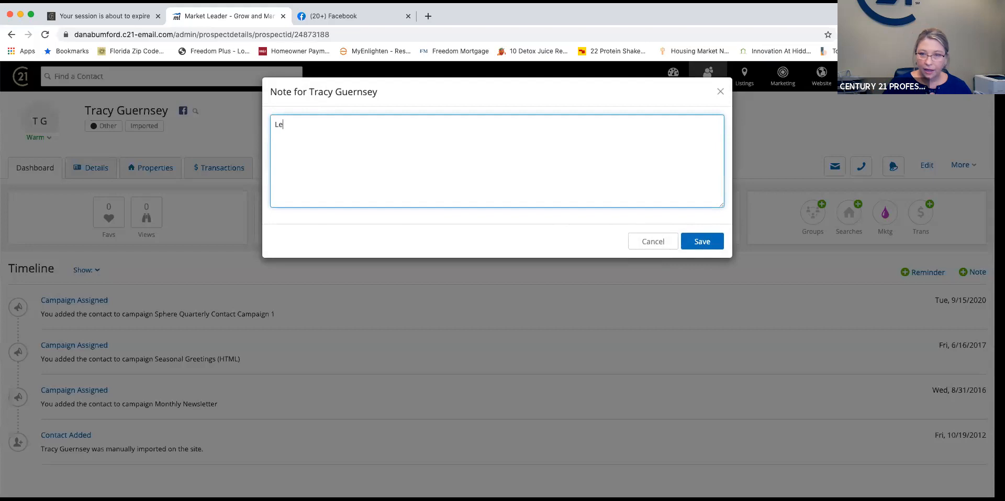
type("ft a messag")
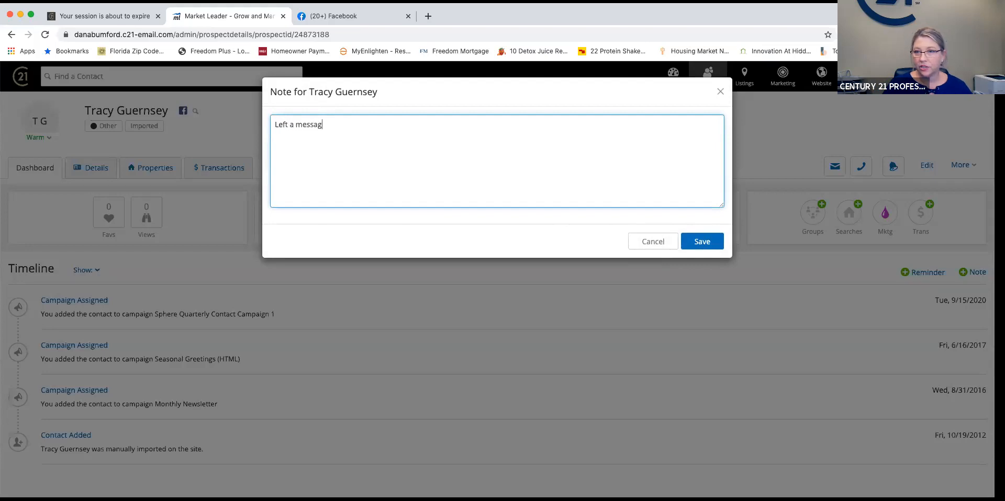
type("e for Tracy ")
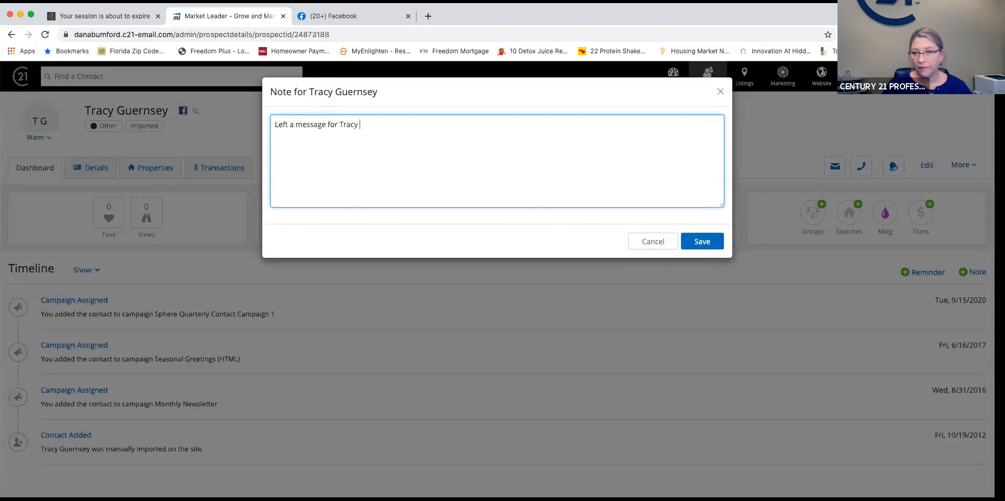
type("ttalked about hi")
key("BackSpace")
key("BackSpace")
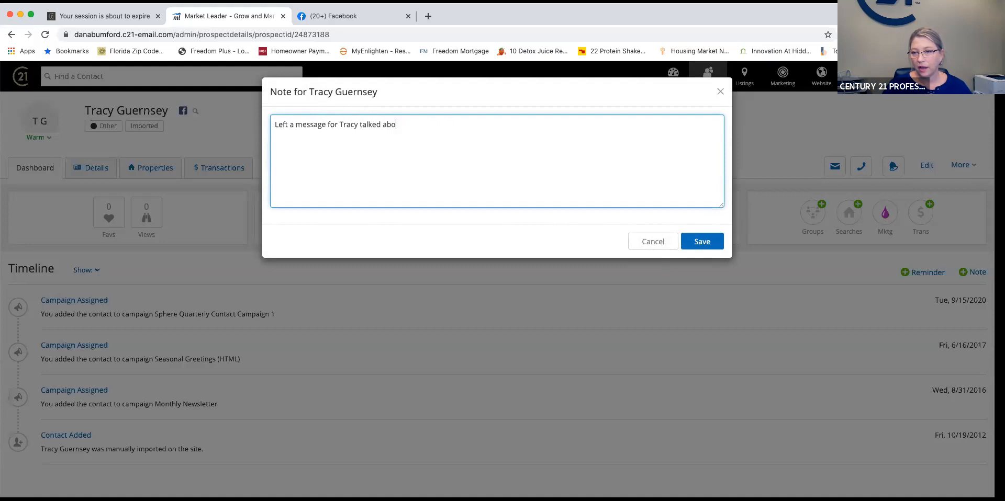
type("ty")
key("BackSpace")
type("Rea")
type("l e")
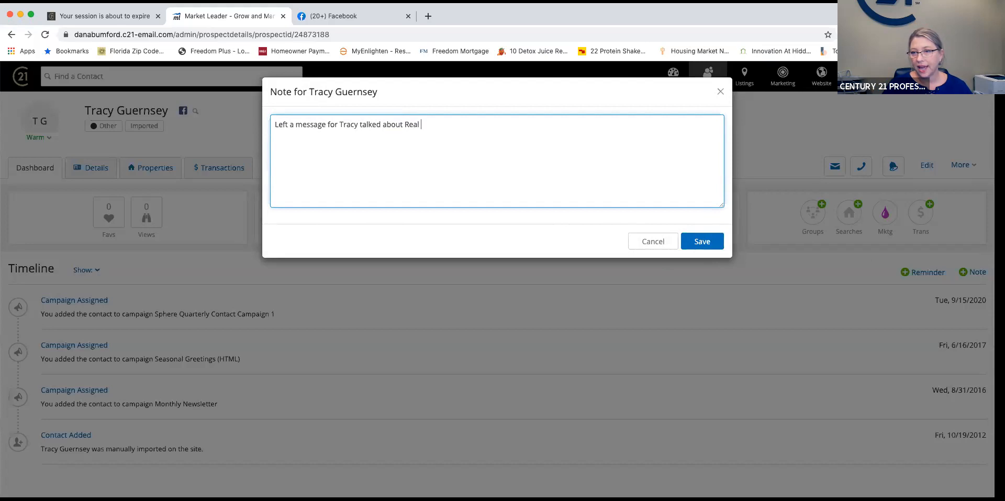
type("state a")
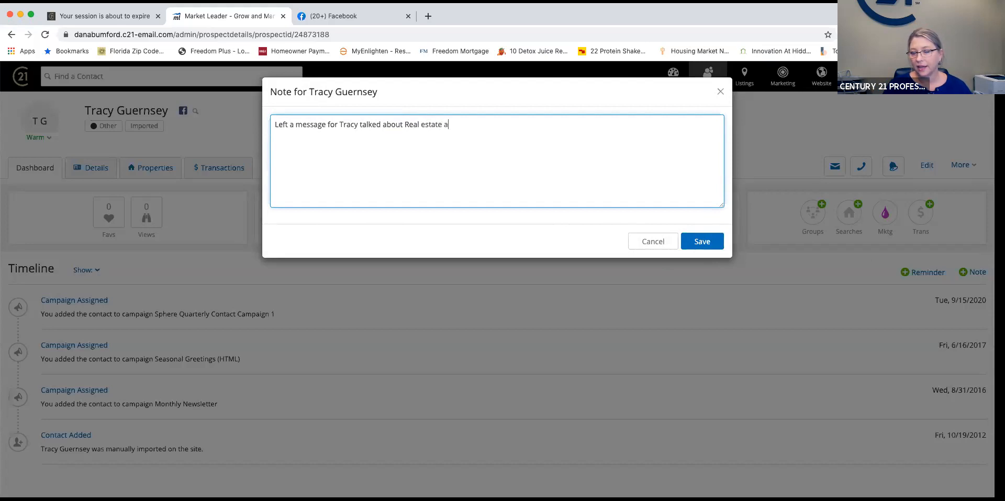
type("nd how mu")
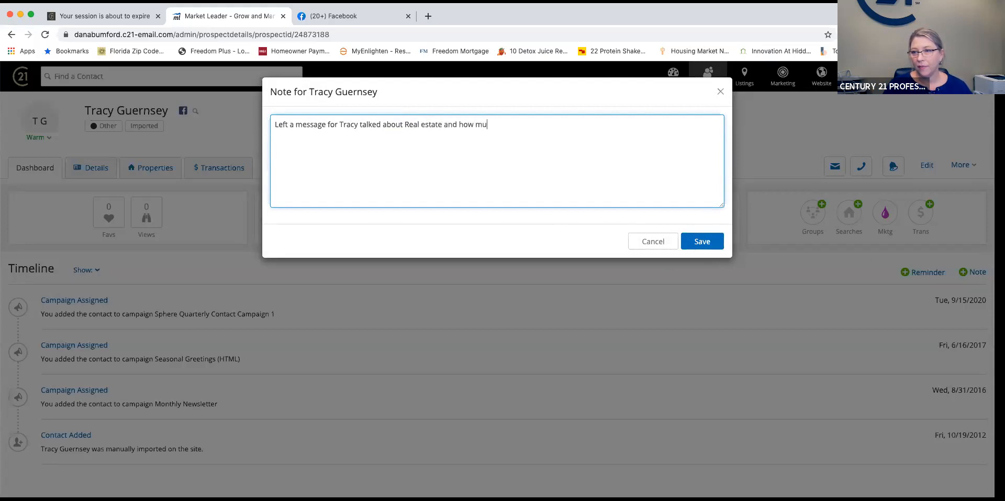
type("ch I love Grapefruite")
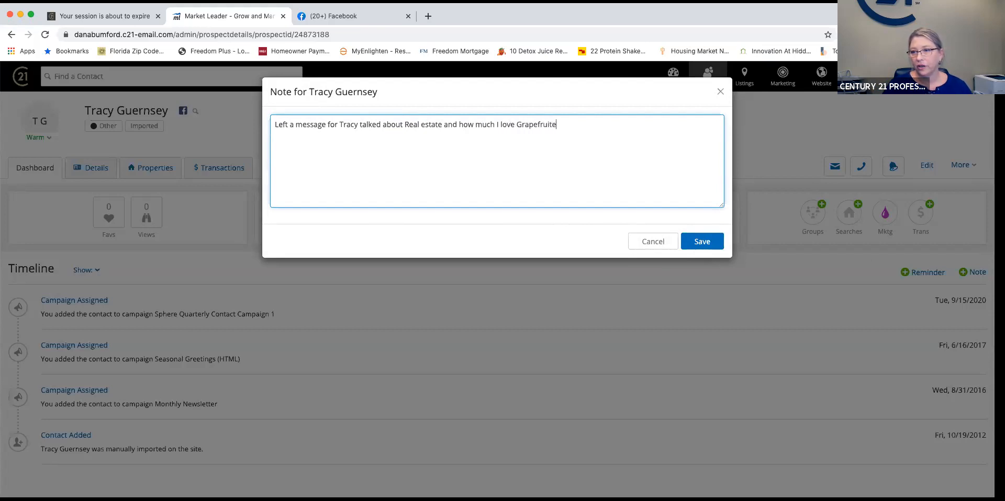
key("BackSpace")
type("vodka")
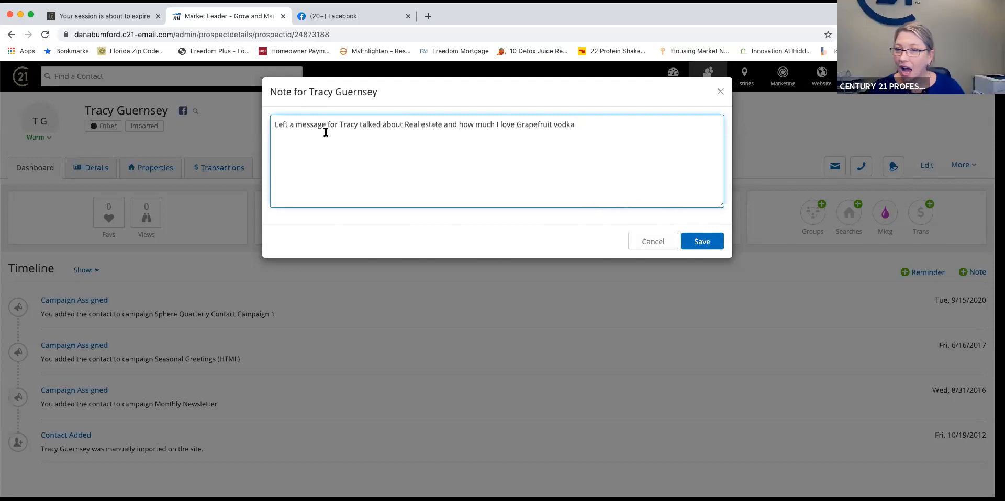
left_click(700, 241)
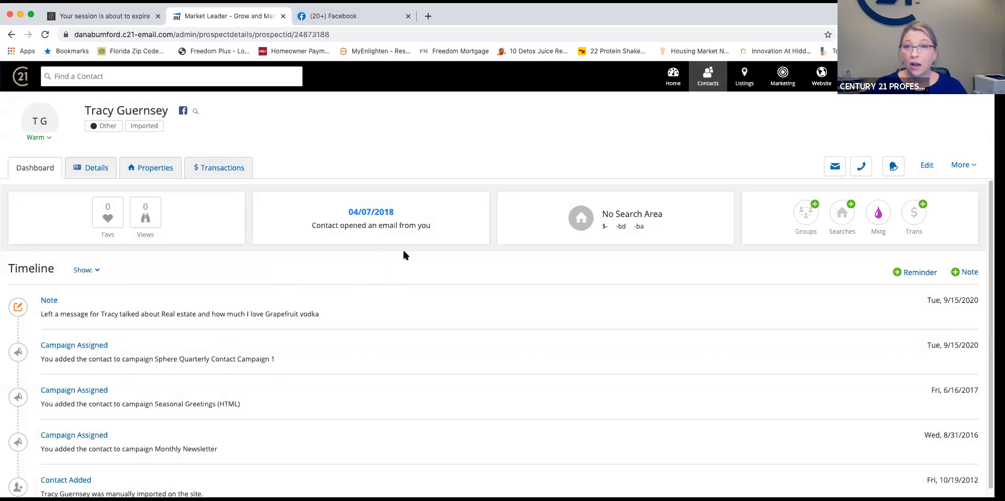
Check the incomplete reminders list and return to the contact's record.
left_click(892, 171)
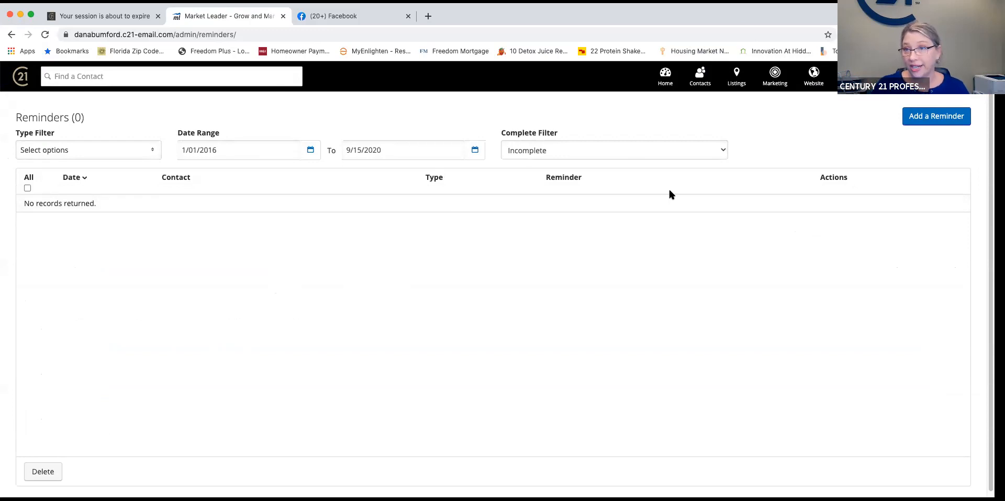
left_click(11, 34)
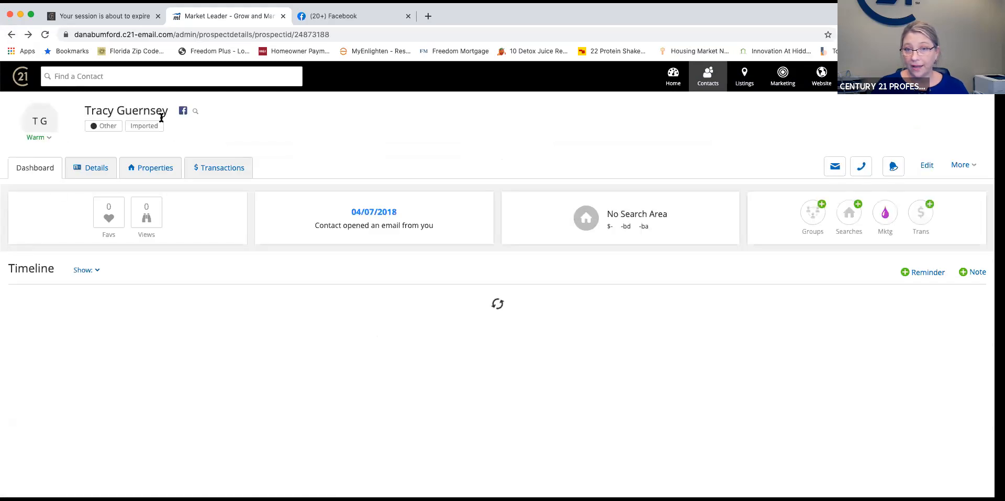
scroll(343, 344, "down", 1)
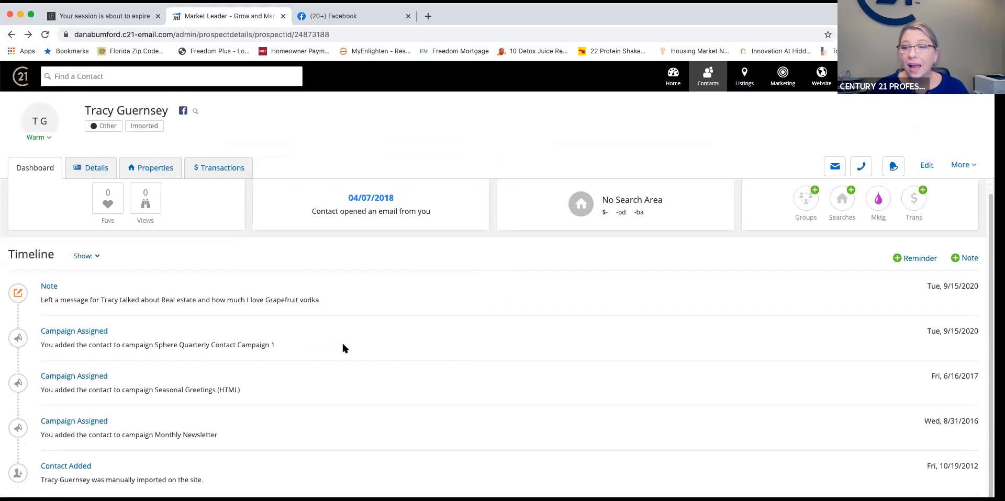
Open the Facebook link stored in the contact's details and look through the Facebook search results for the contact.
left_click(97, 166)
scroll(556, 357, "down", 4)
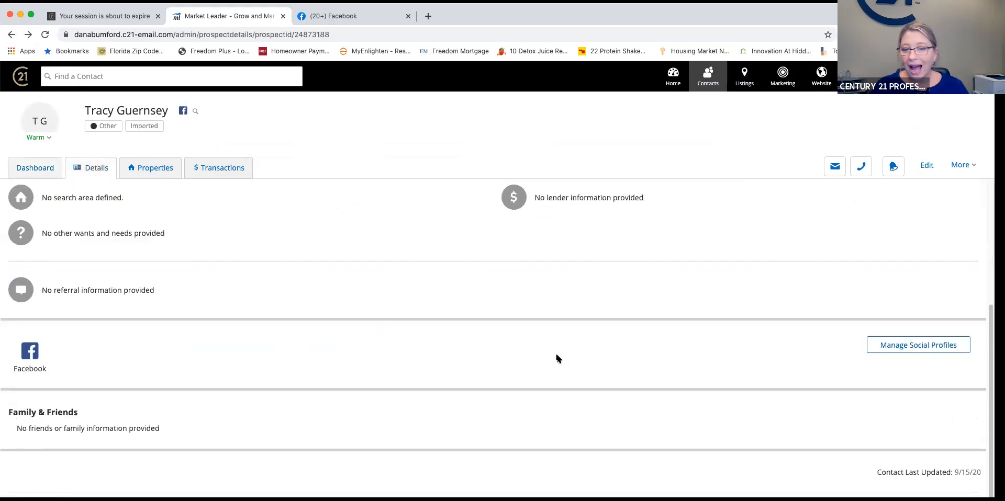
left_click(30, 356)
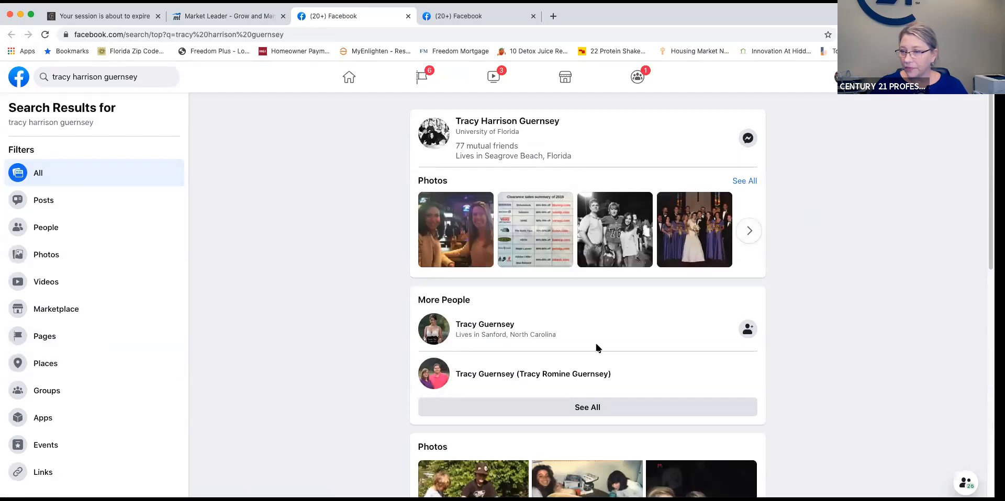
scroll(843, 297, "down", 5)
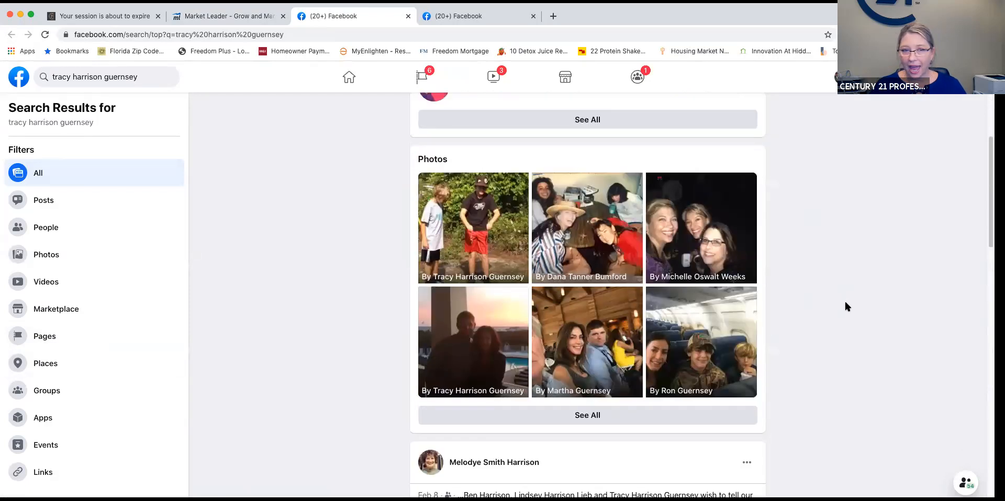
scroll(845, 299, "down", 3)
scroll(846, 299, "up", 10)
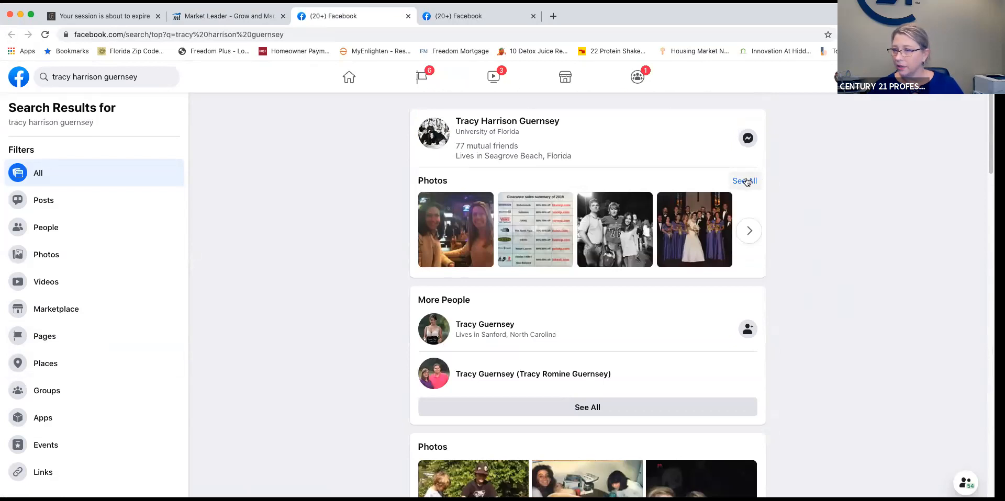
Open the contact's own Facebook profile from the search results and copy the profile's web address.
left_click(484, 120)
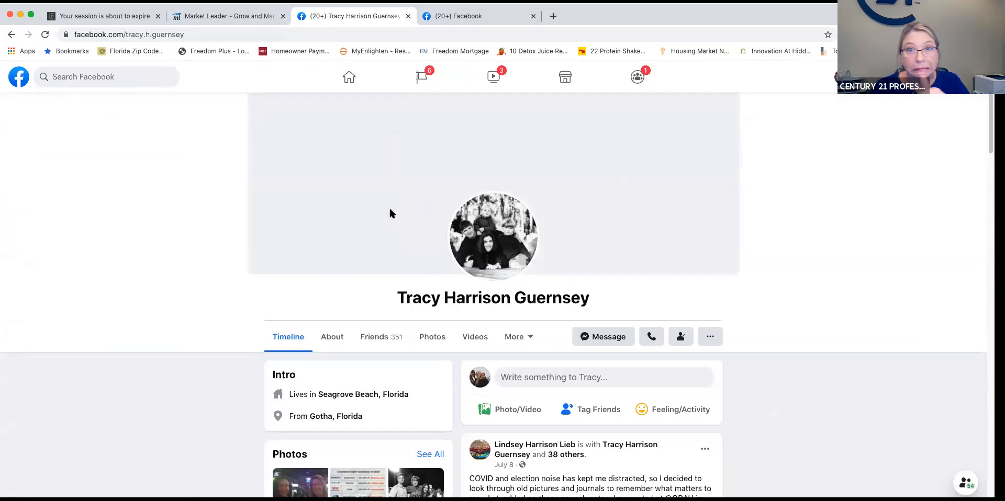
left_click(155, 35)
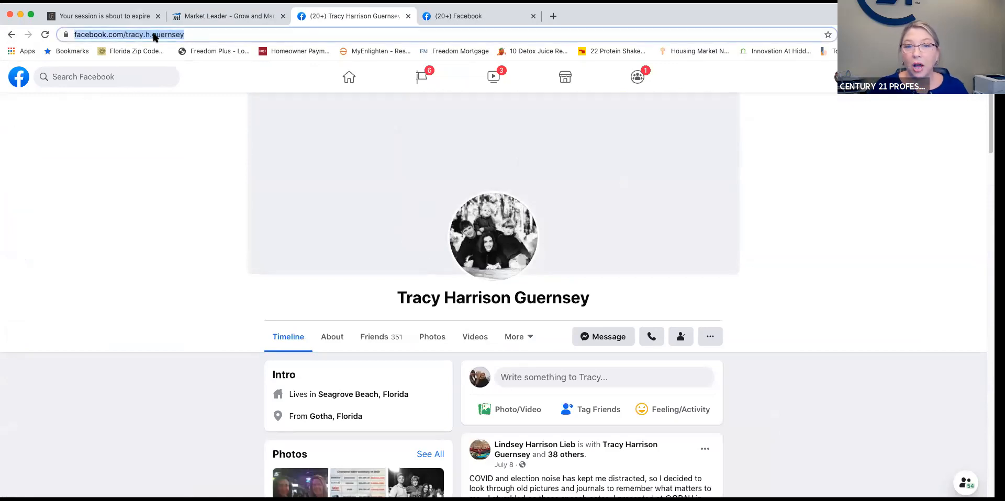
right_click(155, 35)
left_click(192, 99)
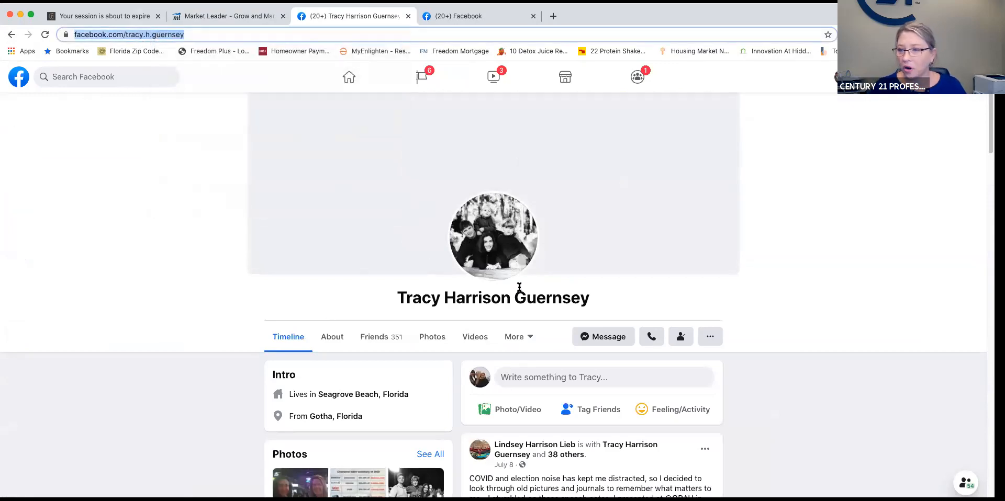
Send the contact a Facebook message reading "Just thinking of you! Hope you are staying safe during these storms!!! Love you!" and close the chat.
scroll(814, 350, "down", 3)
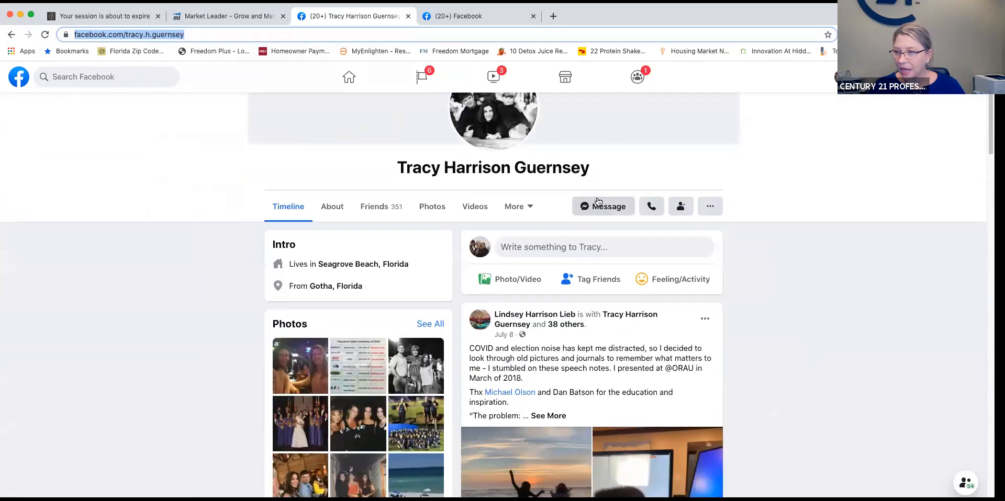
left_click(598, 203)
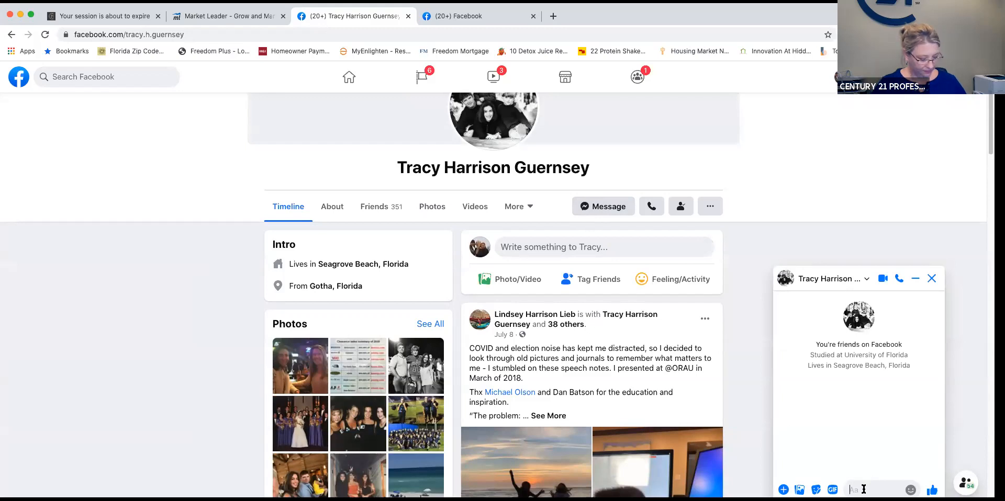
key("super+Tab")
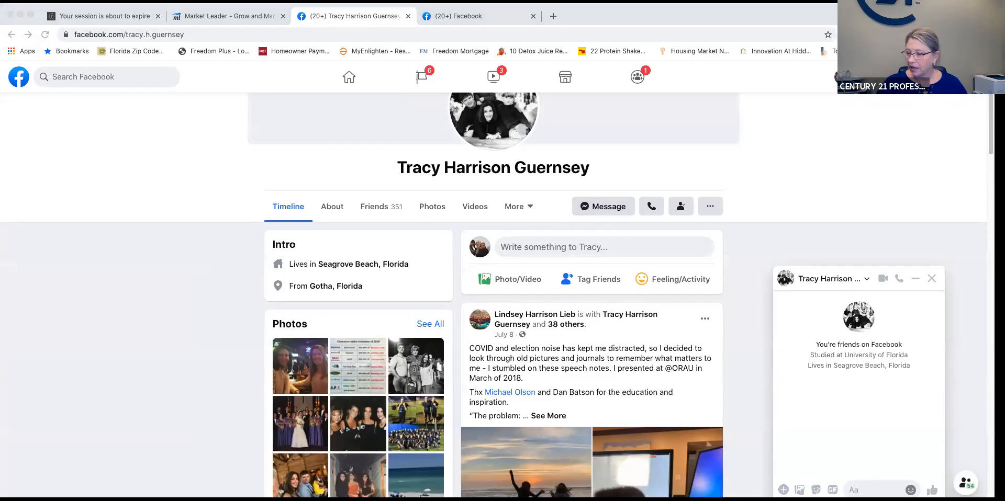
key("super+Tab")
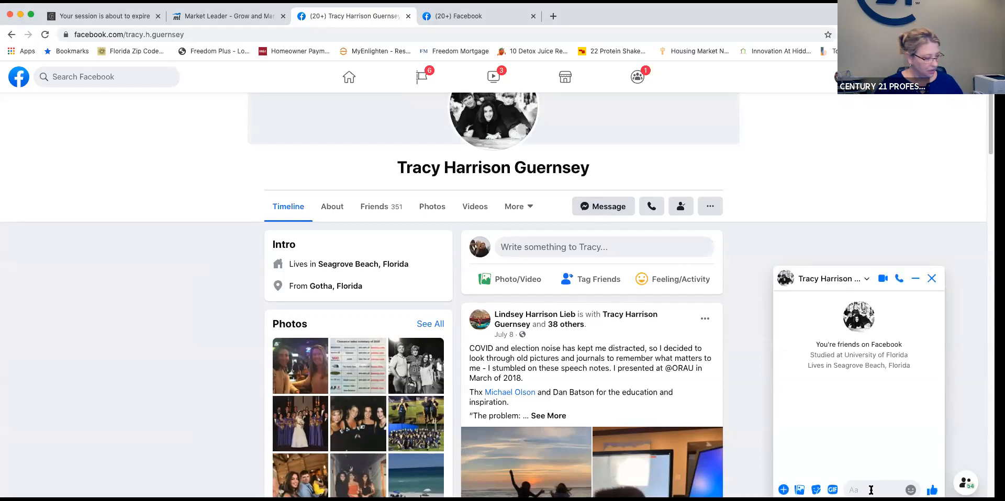
type("Just thinking of you! Hope you are staying")
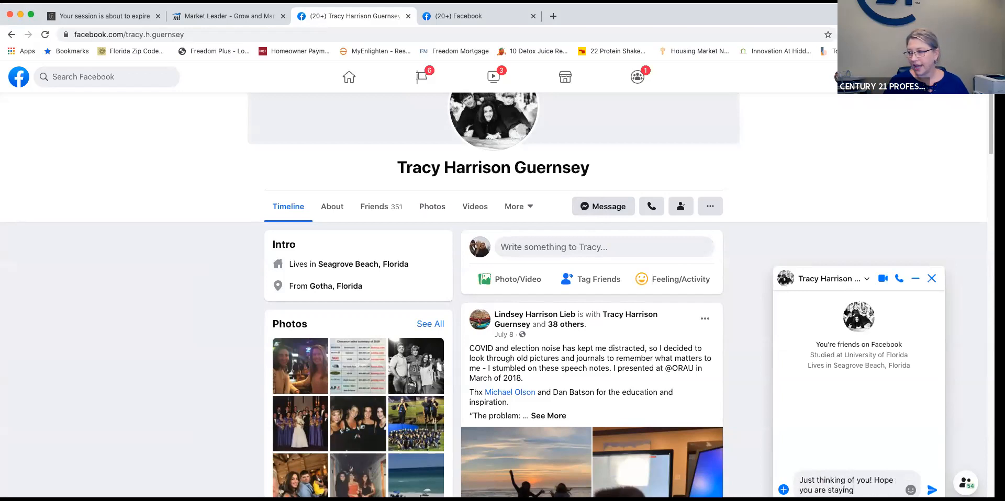
type(" safe d")
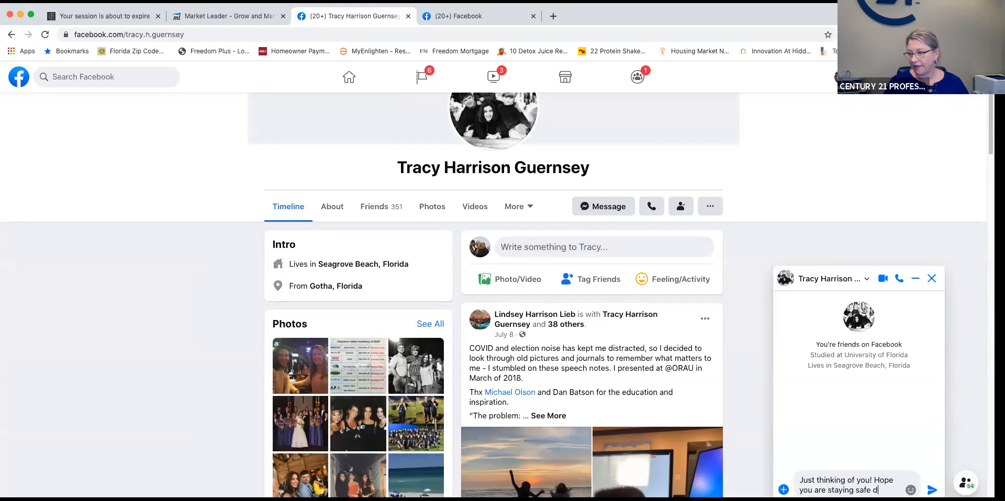
type("uring these ttorms")
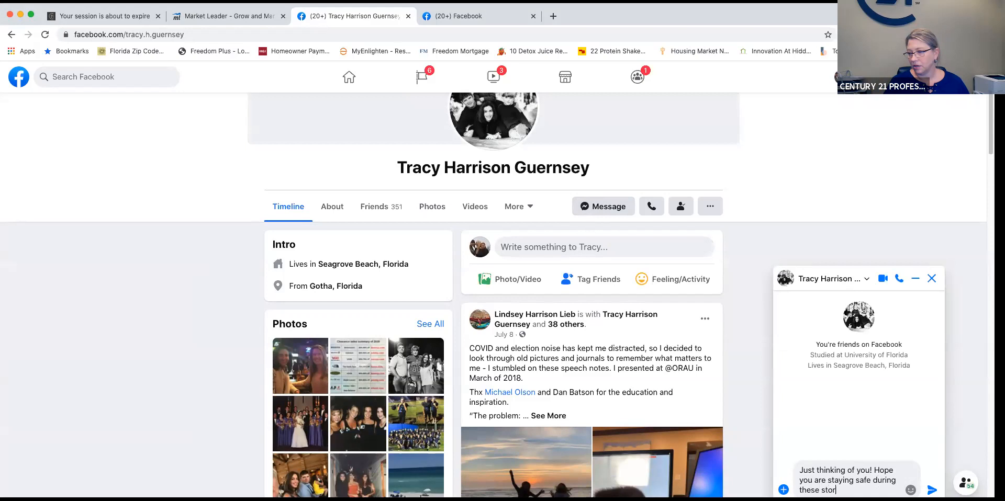
type("!!! Love you!")
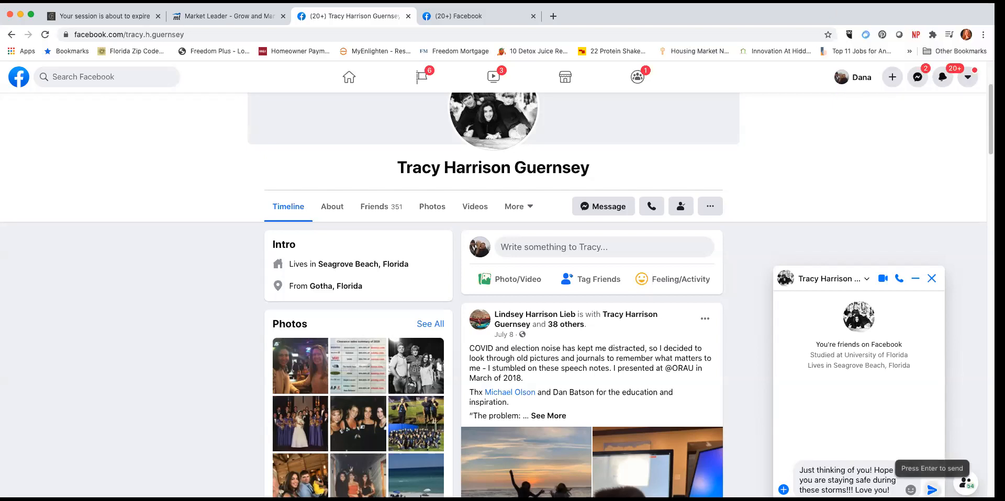
left_click(931, 489)
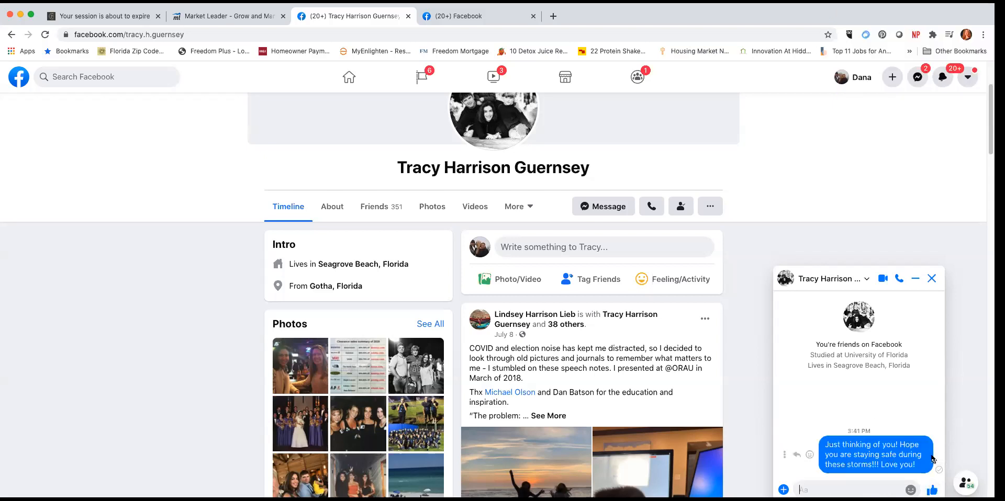
left_click(931, 279)
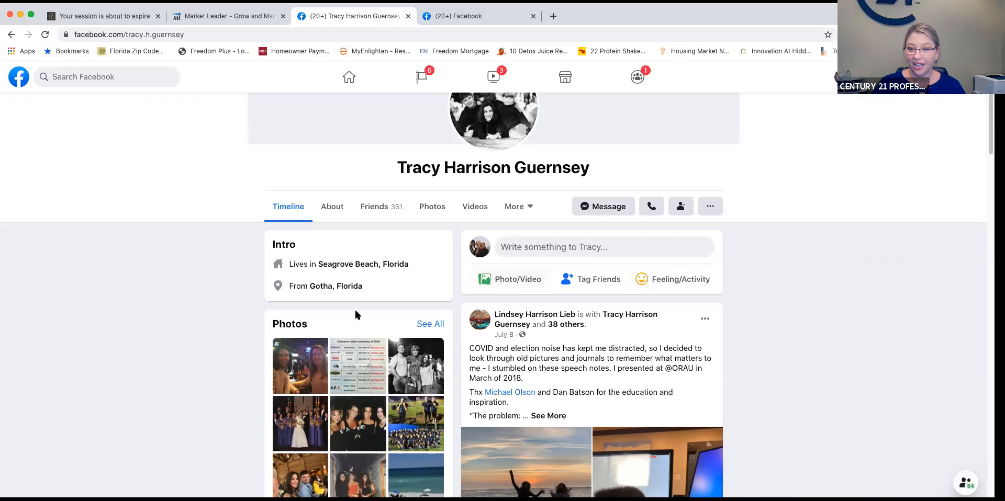
Browse the contact's Facebook timeline, view the photo of three women in the Photos section, and leave the profile.
scroll(654, 386, "down", 3)
scroll(654, 386, "up", 6)
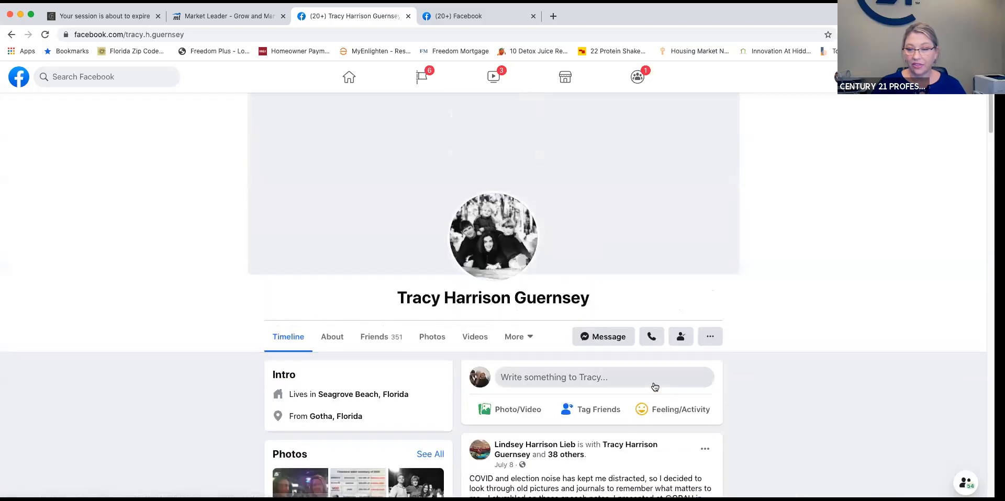
scroll(654, 386, "down", 6)
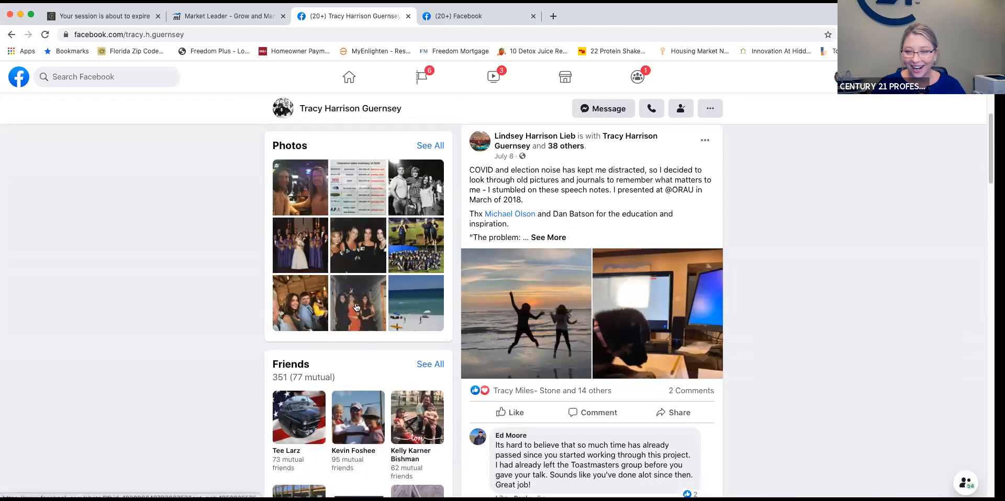
left_click(378, 296)
mouse_move(386, 266)
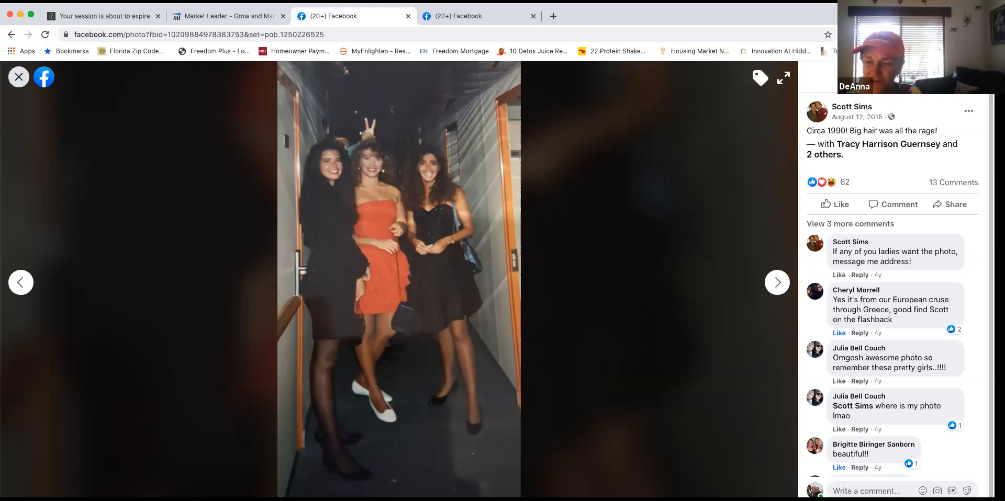
left_click(20, 77)
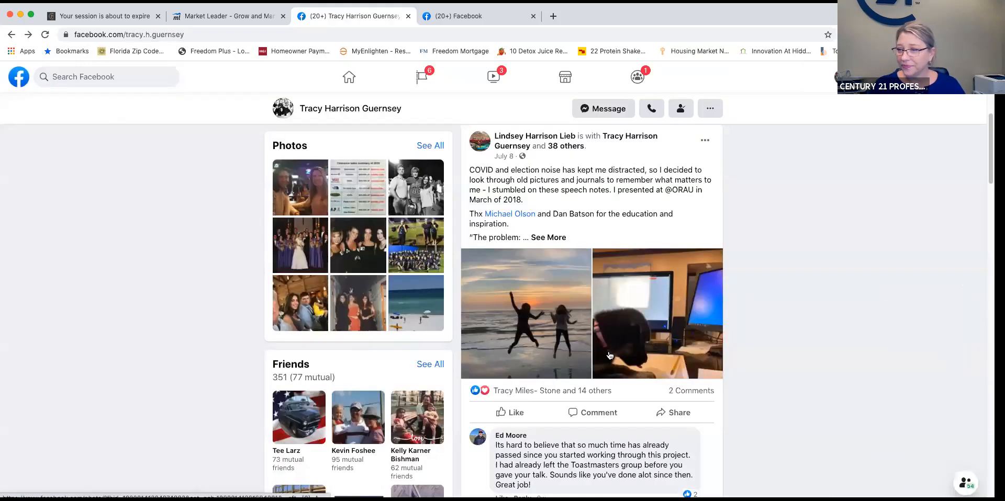
scroll(544, 261, "up", 6)
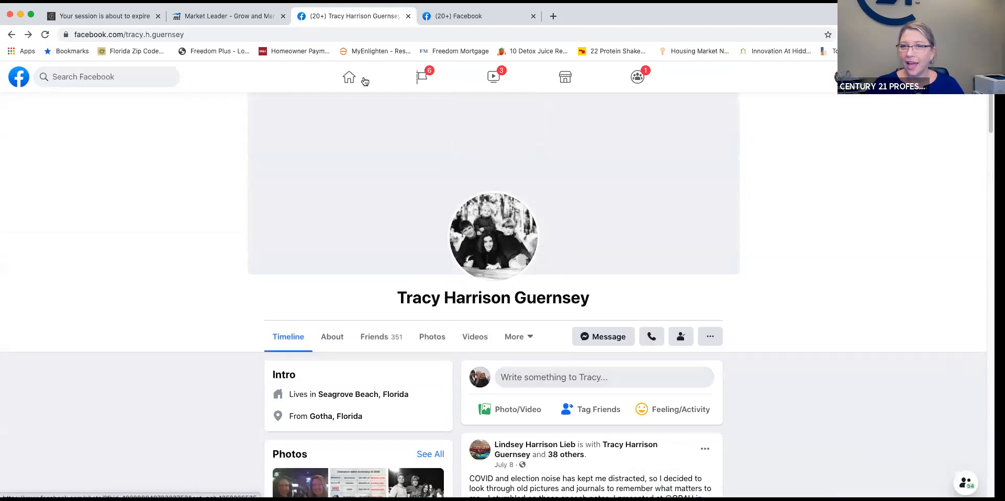
left_click(12, 35)
Switch back to Market Leader and replace the Facebook search link in the contact's social profiles with the copied profile address, saving the change.
left_click(241, 17)
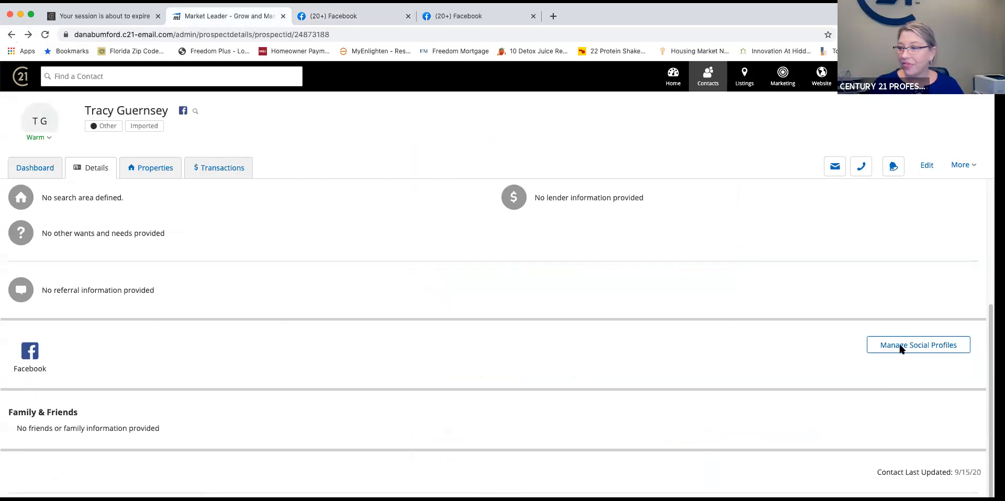
left_click(883, 346)
left_click_drag(607, 134, 316, 134)
right_click(414, 129)
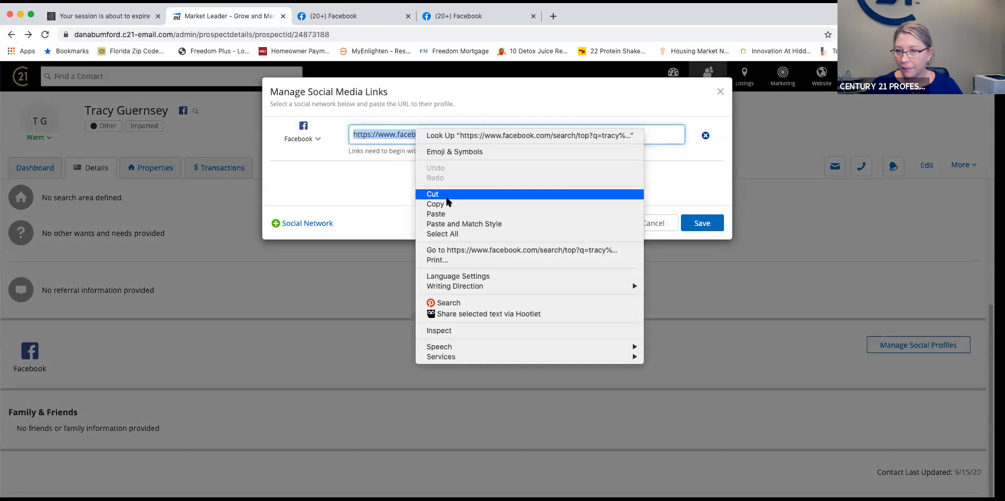
left_click(445, 214)
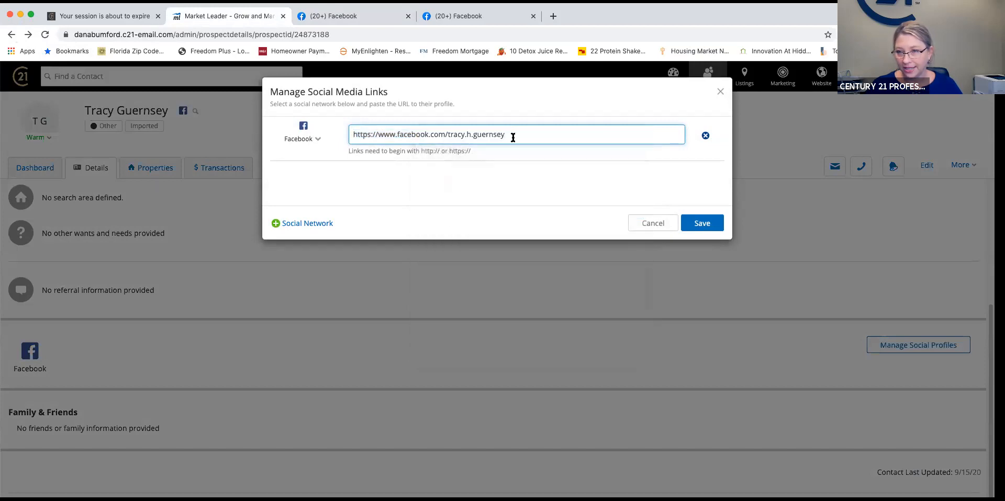
left_click(704, 228)
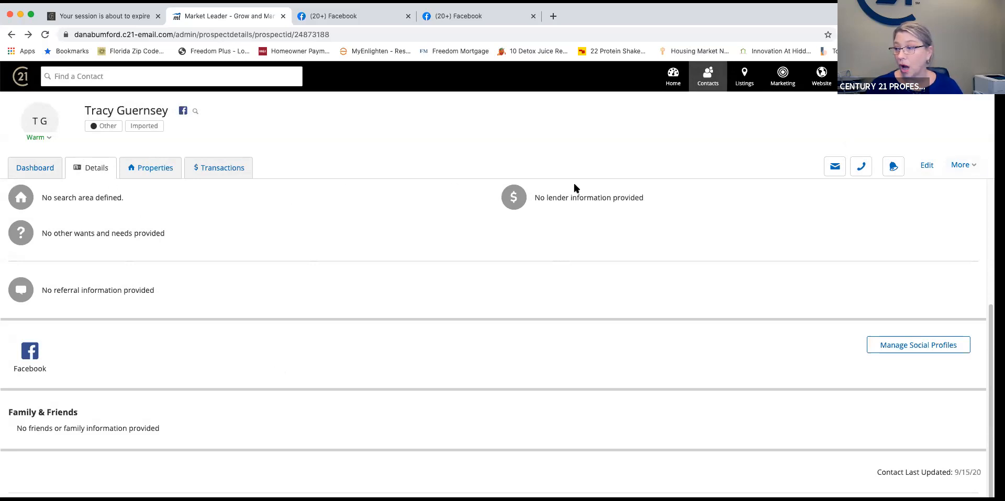
Add a note reading "Messaged her on Facebook" to the contact's dashboard timeline and save it.
left_click(27, 168)
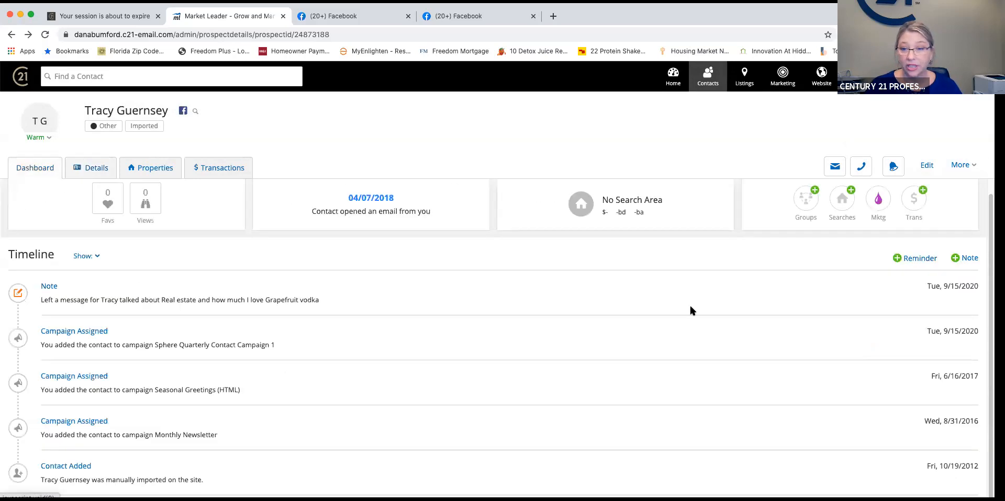
left_click(965, 259)
left_click(333, 139)
type("P")
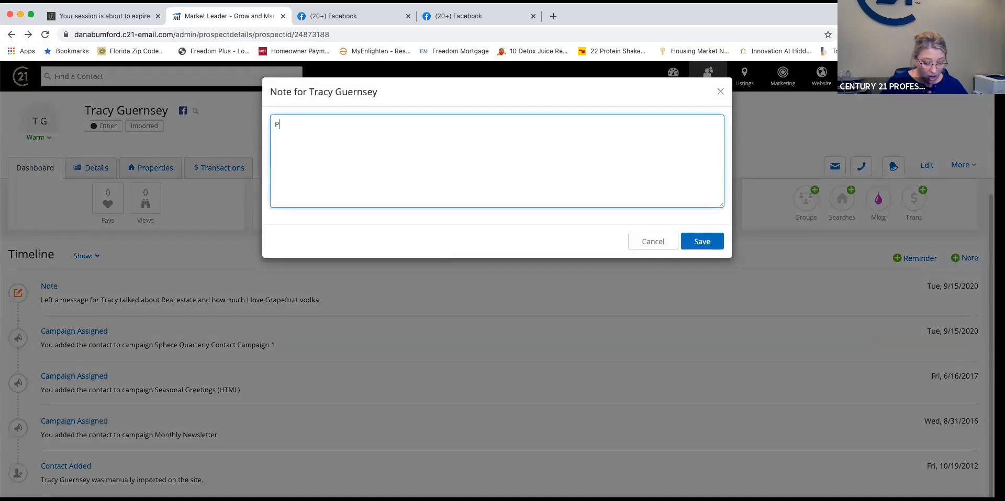
type("Messag")
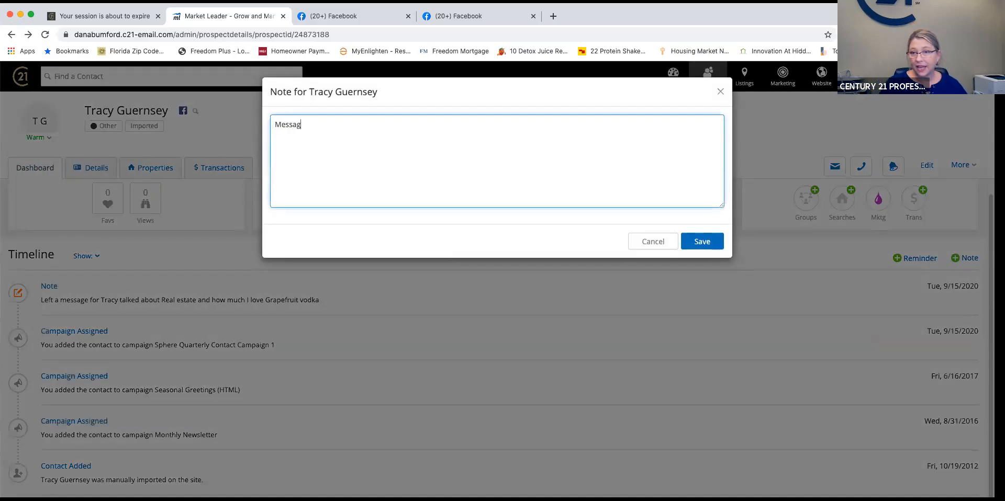
type("ed her on")
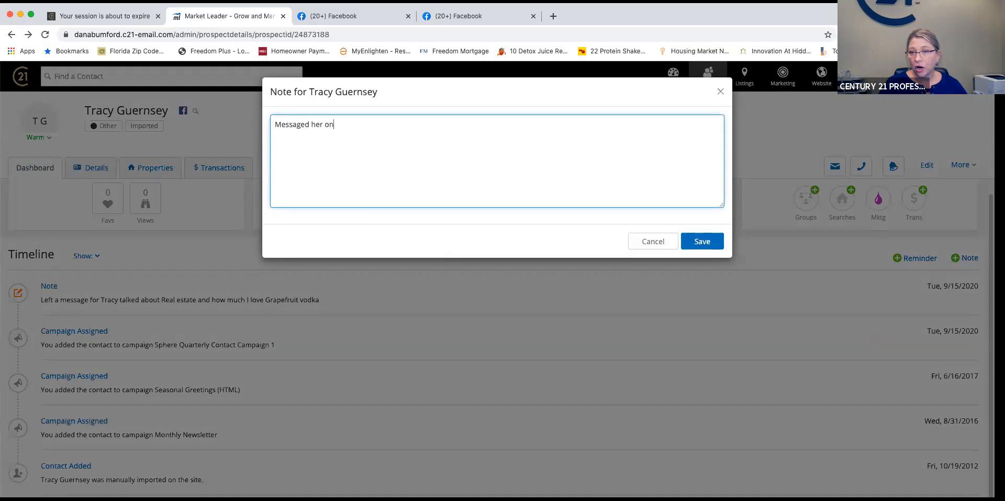
type(" Facebook")
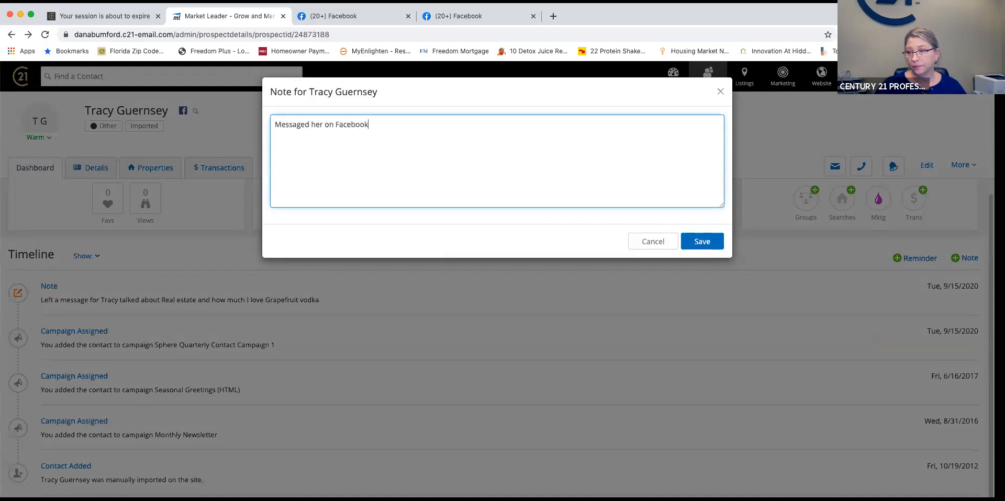
left_click(702, 245)
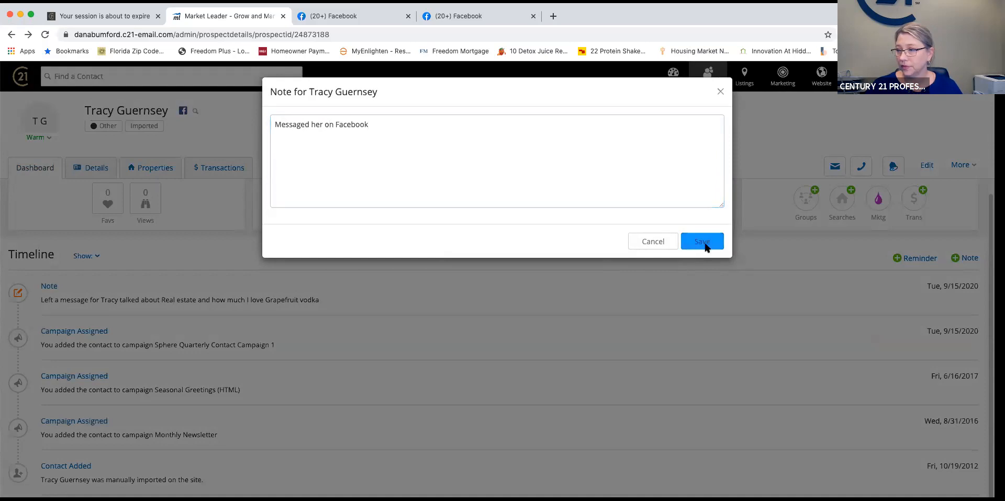